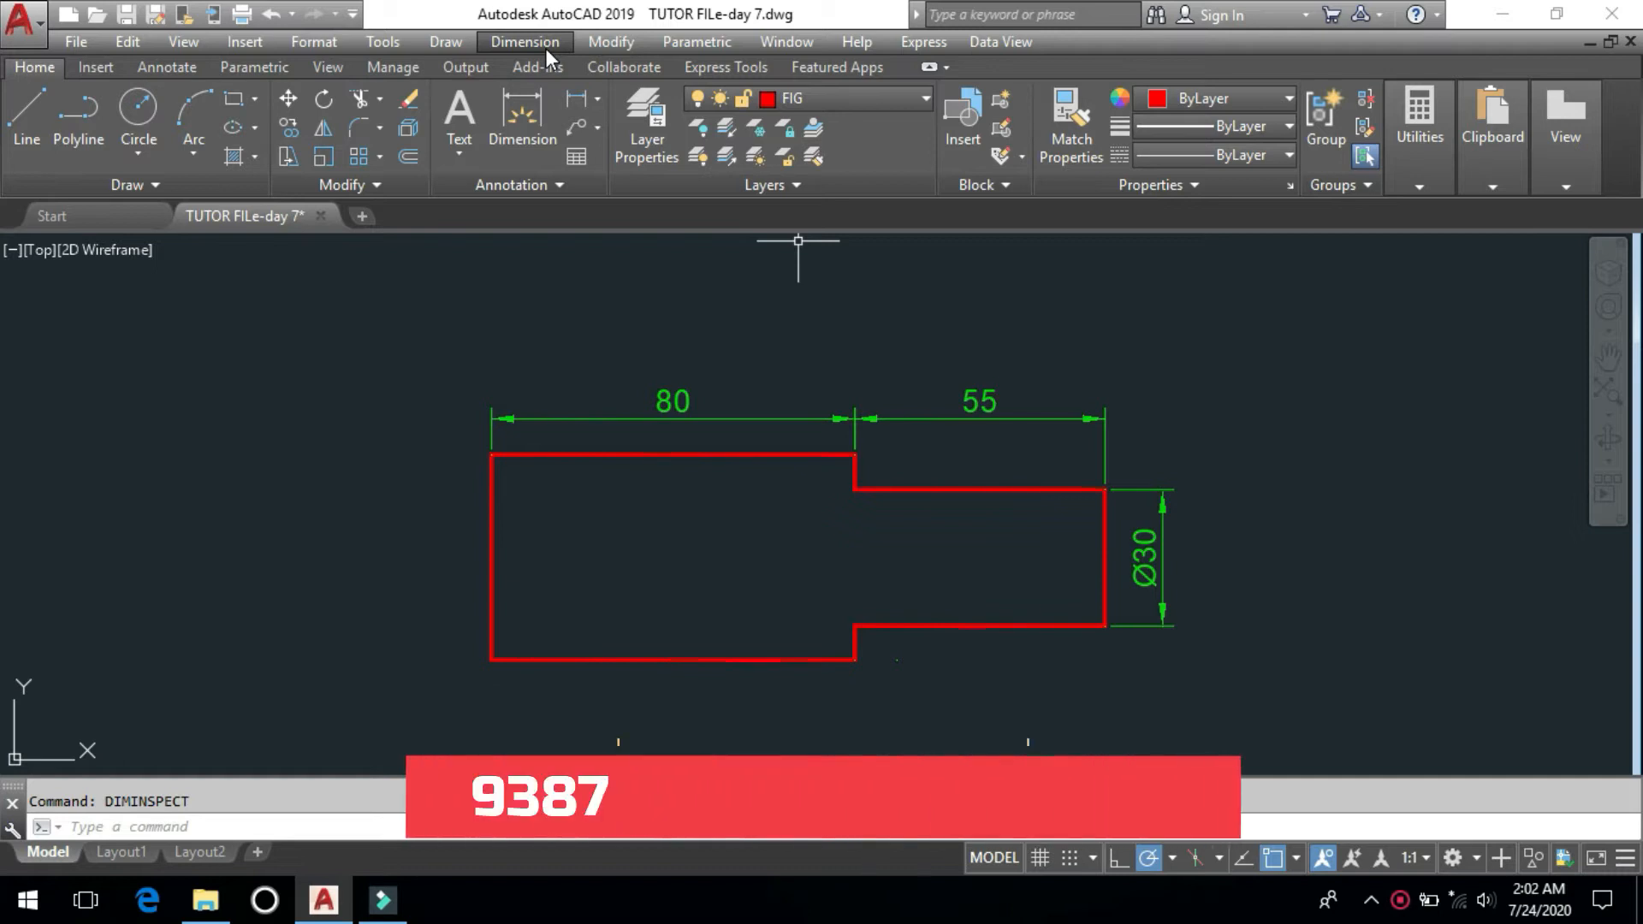
pyautogui.click(546, 48)
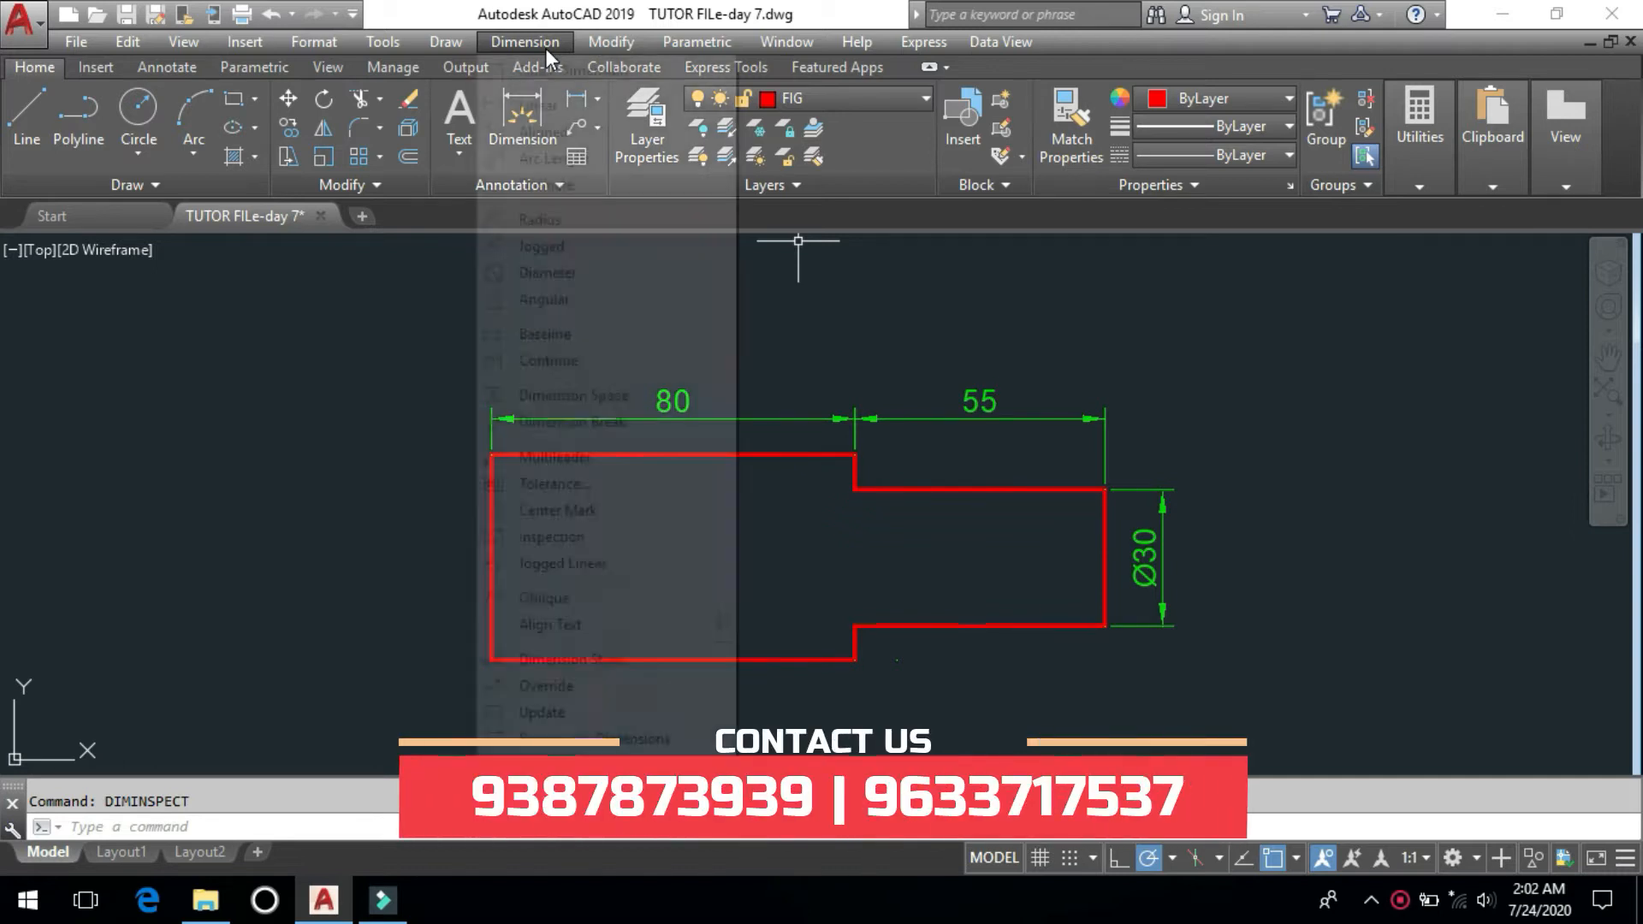
pyautogui.click(608, 537)
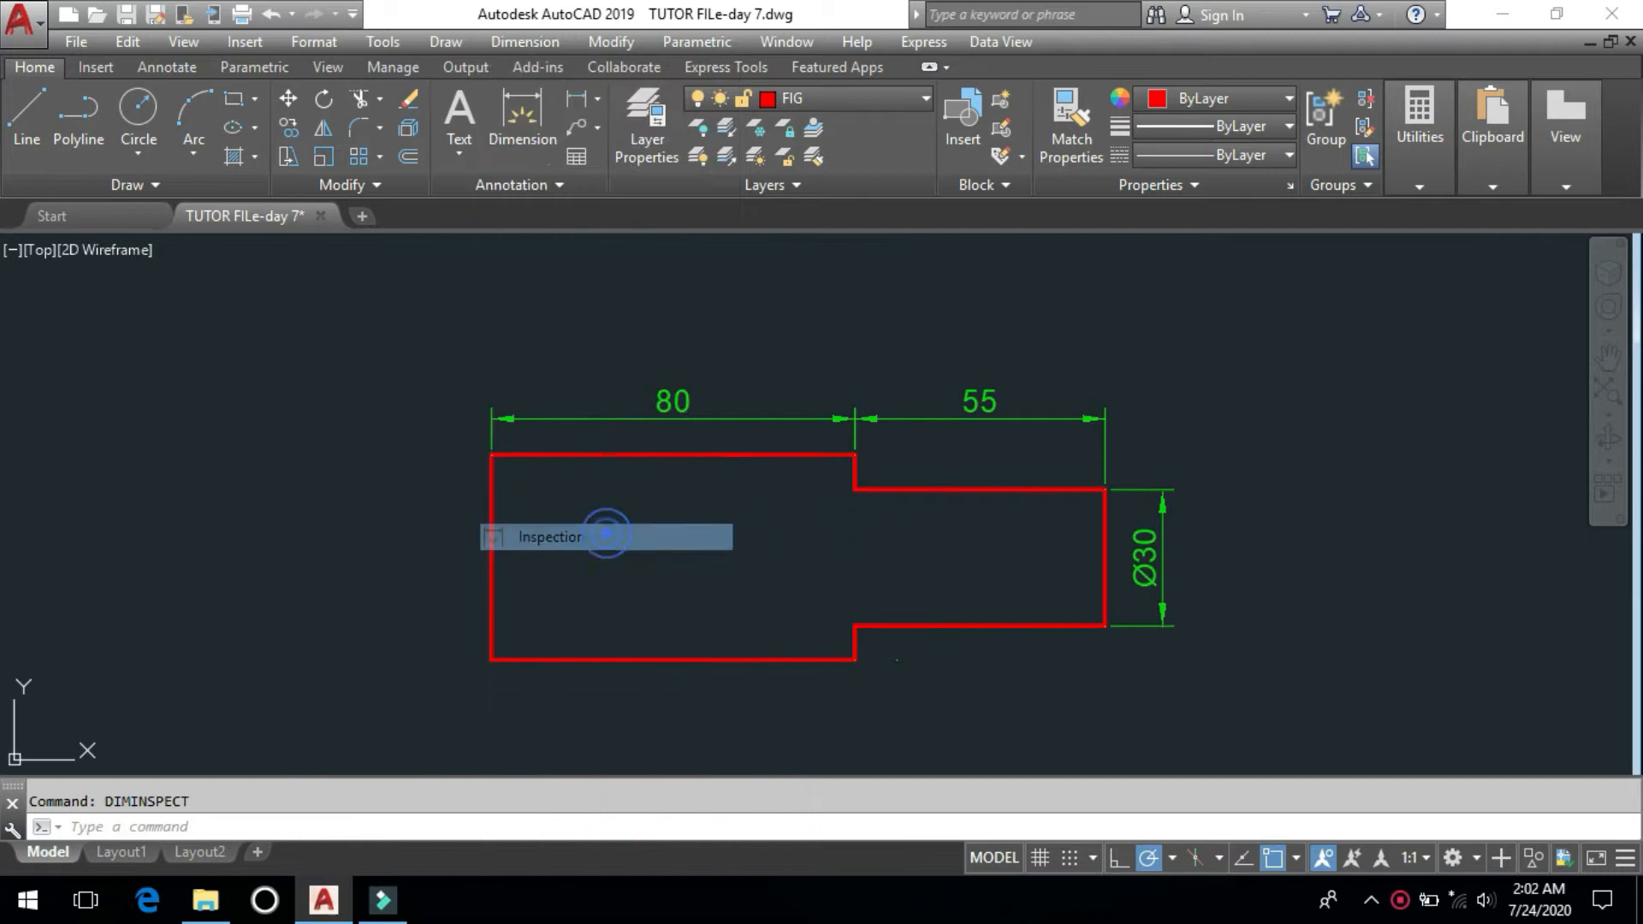
pyautogui.moveTo(105, 24); pyautogui.dragTo(202, 215)
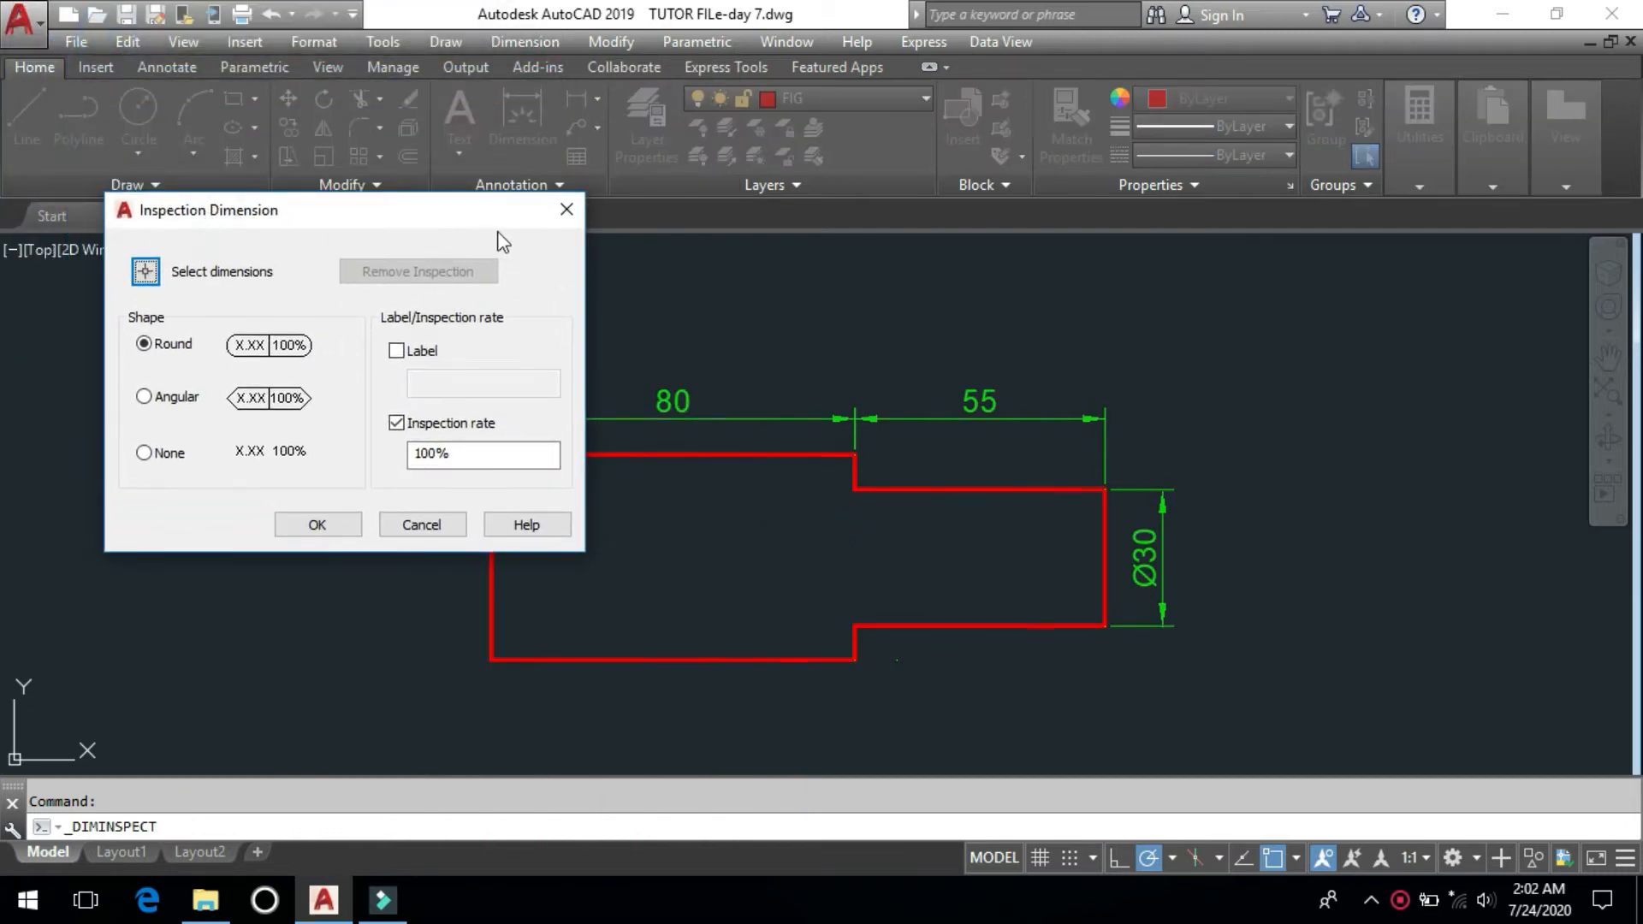
pyautogui.click(565, 214)
# - Add an inspection frame with the Round shape and a 100% inspection rate to the 80 dimension using DIMINSPECT
pyautogui.click(251, 830)
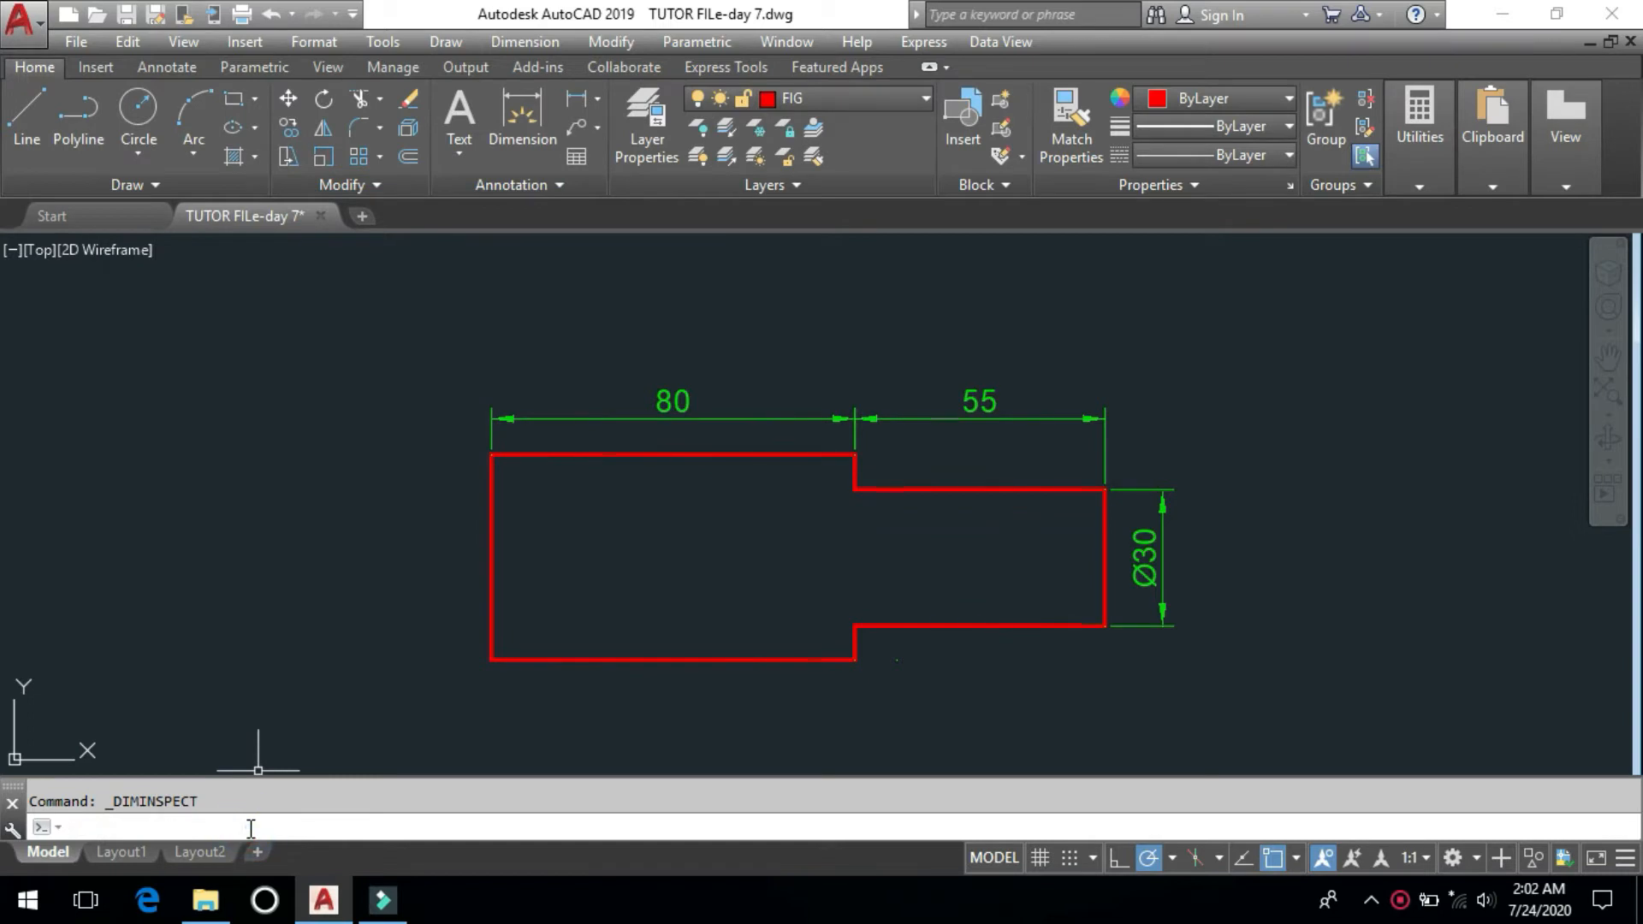
pyautogui.write('Dim')
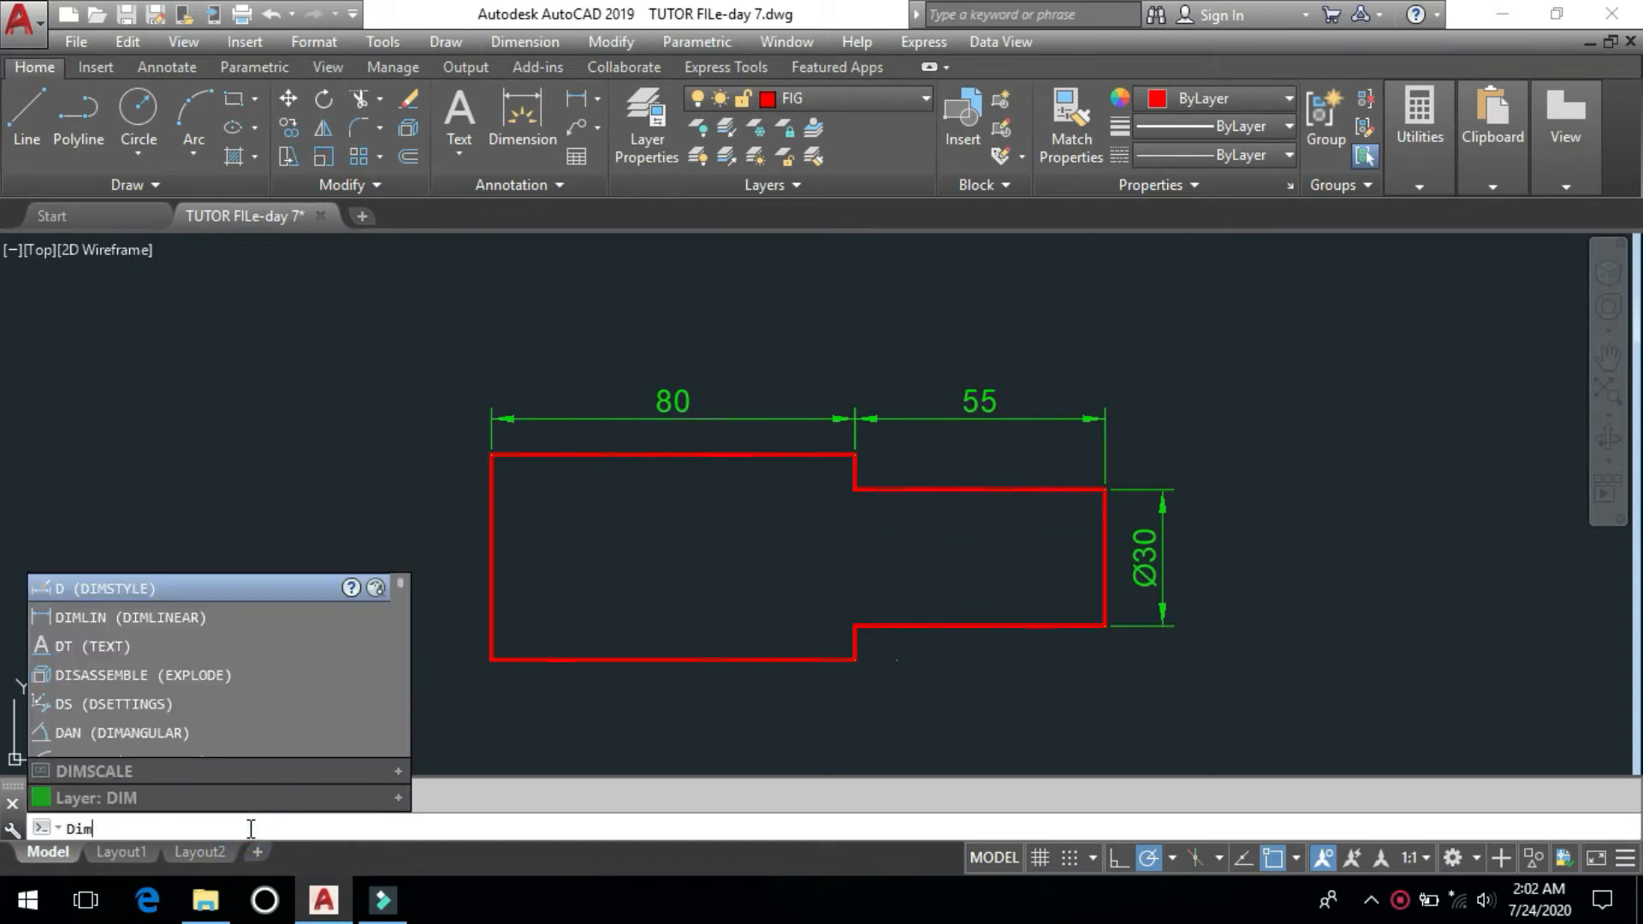
pyautogui.write('i')
pyautogui.press('BackSpace')
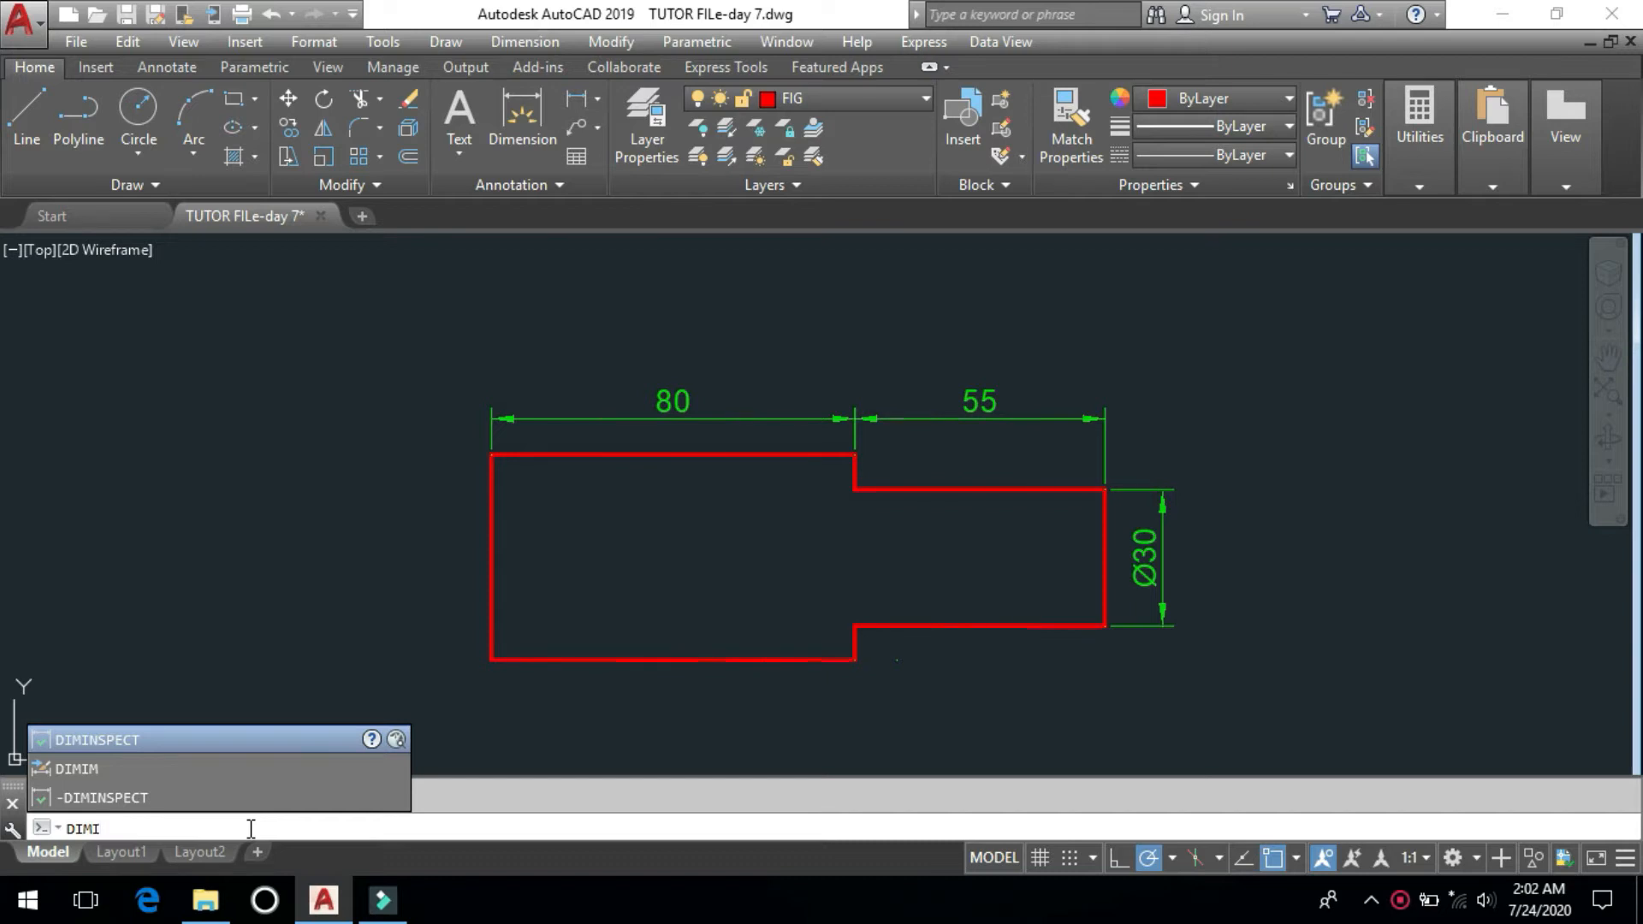
pyautogui.press('Return')
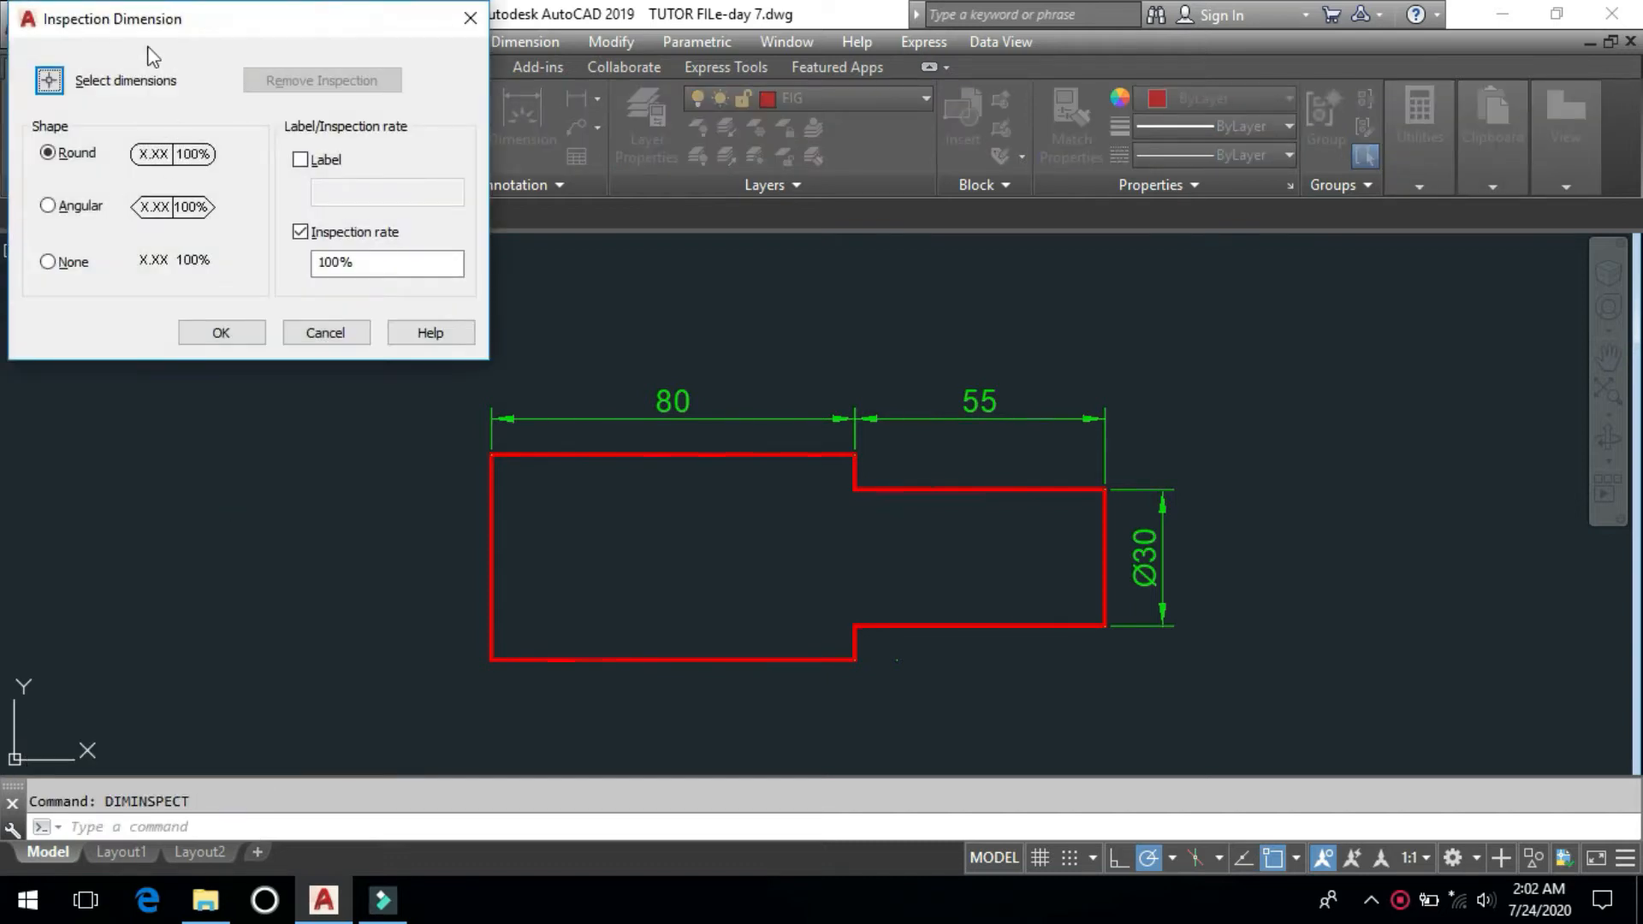
pyautogui.moveTo(139, 37); pyautogui.dragTo(150, 123)
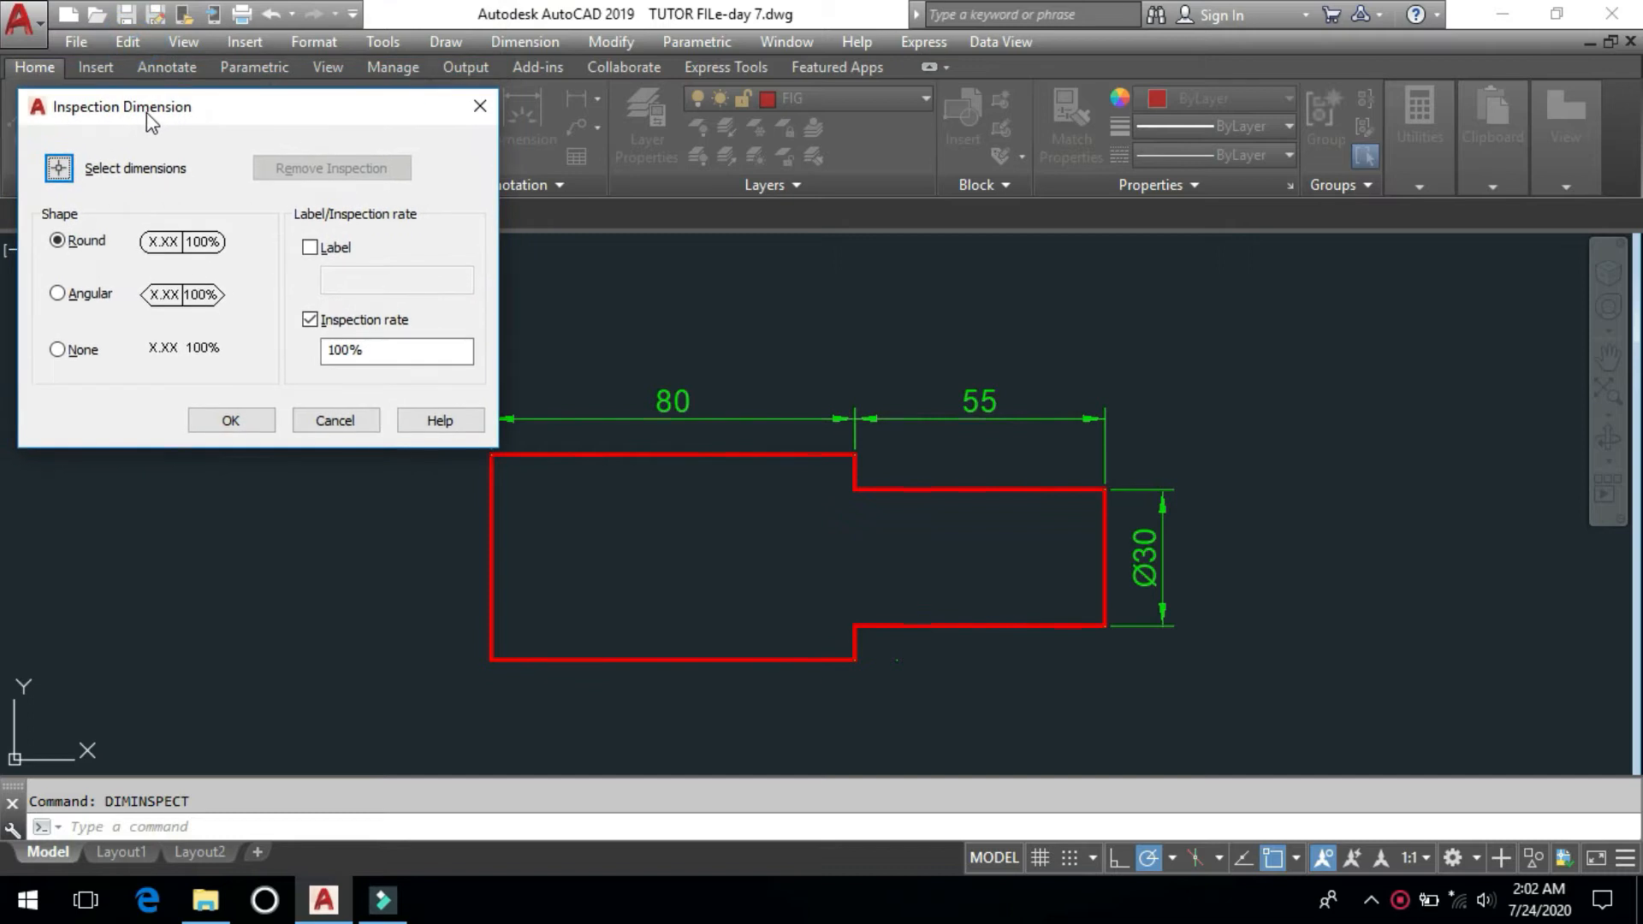
pyautogui.moveTo(146, 114); pyautogui.dragTo(161, 134)
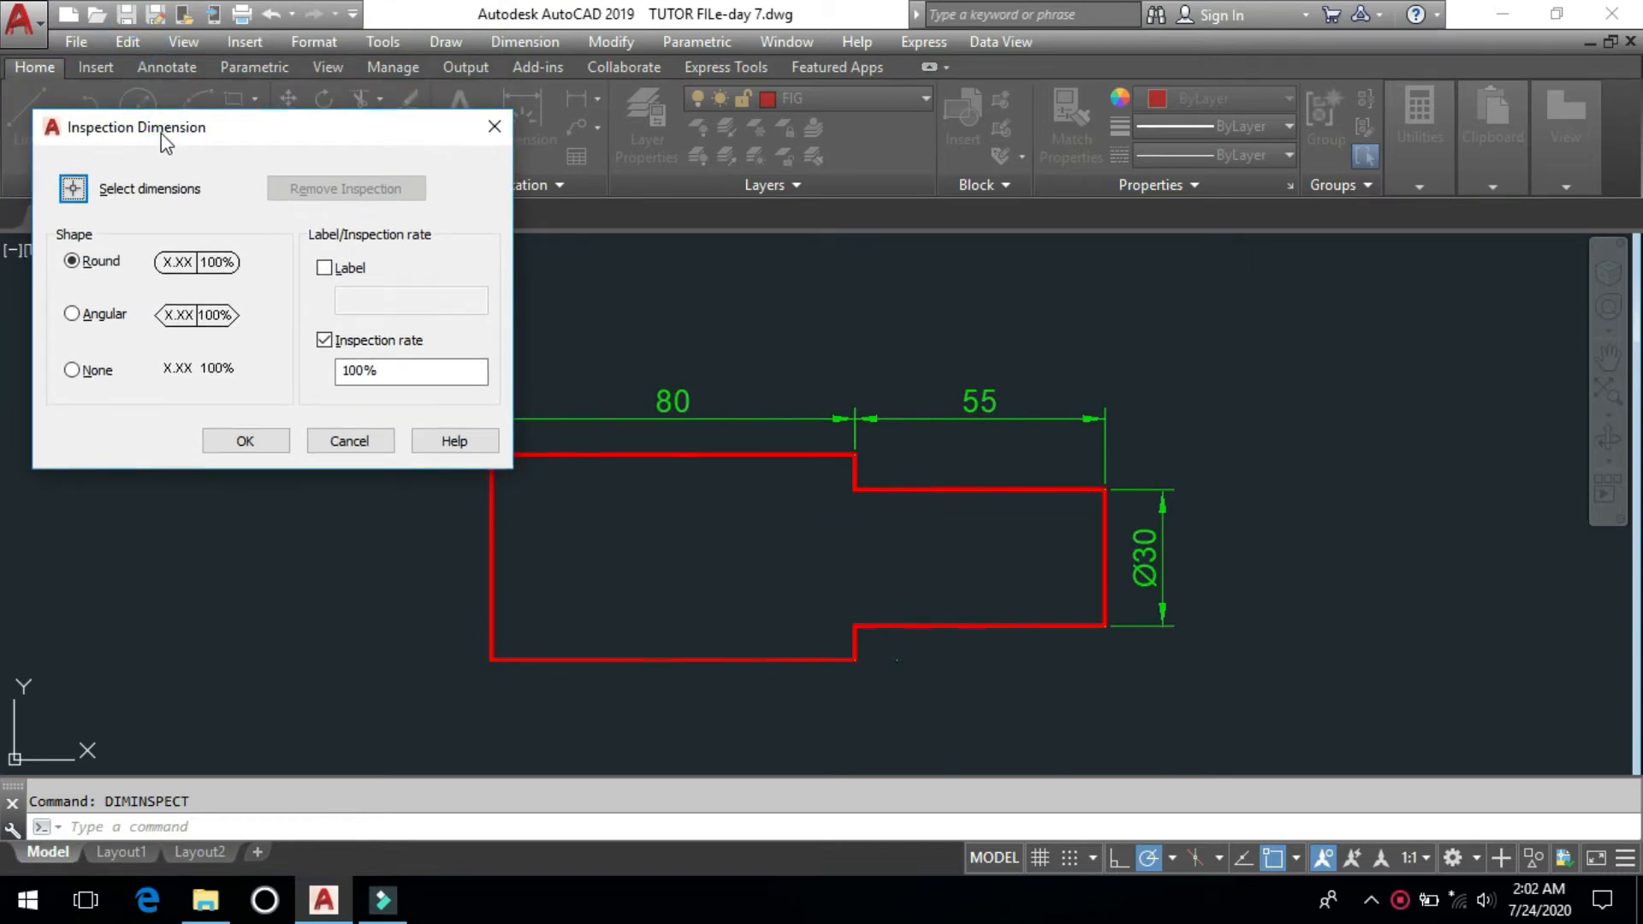
pyautogui.moveTo(170, 139); pyautogui.dragTo(183, 183)
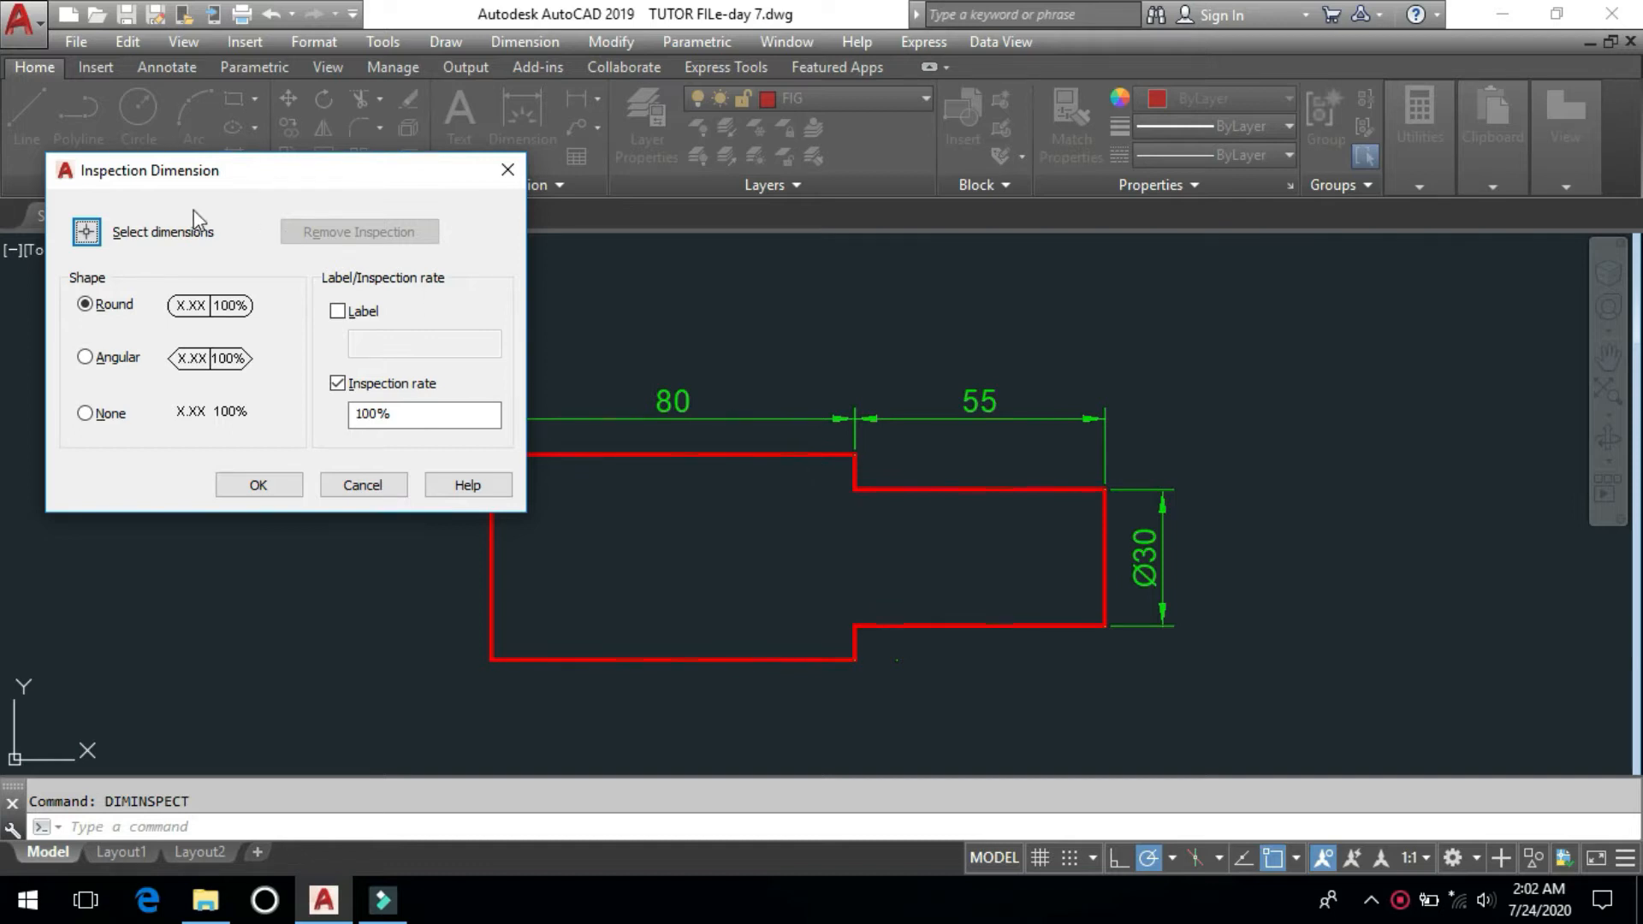
pyautogui.click(87, 232)
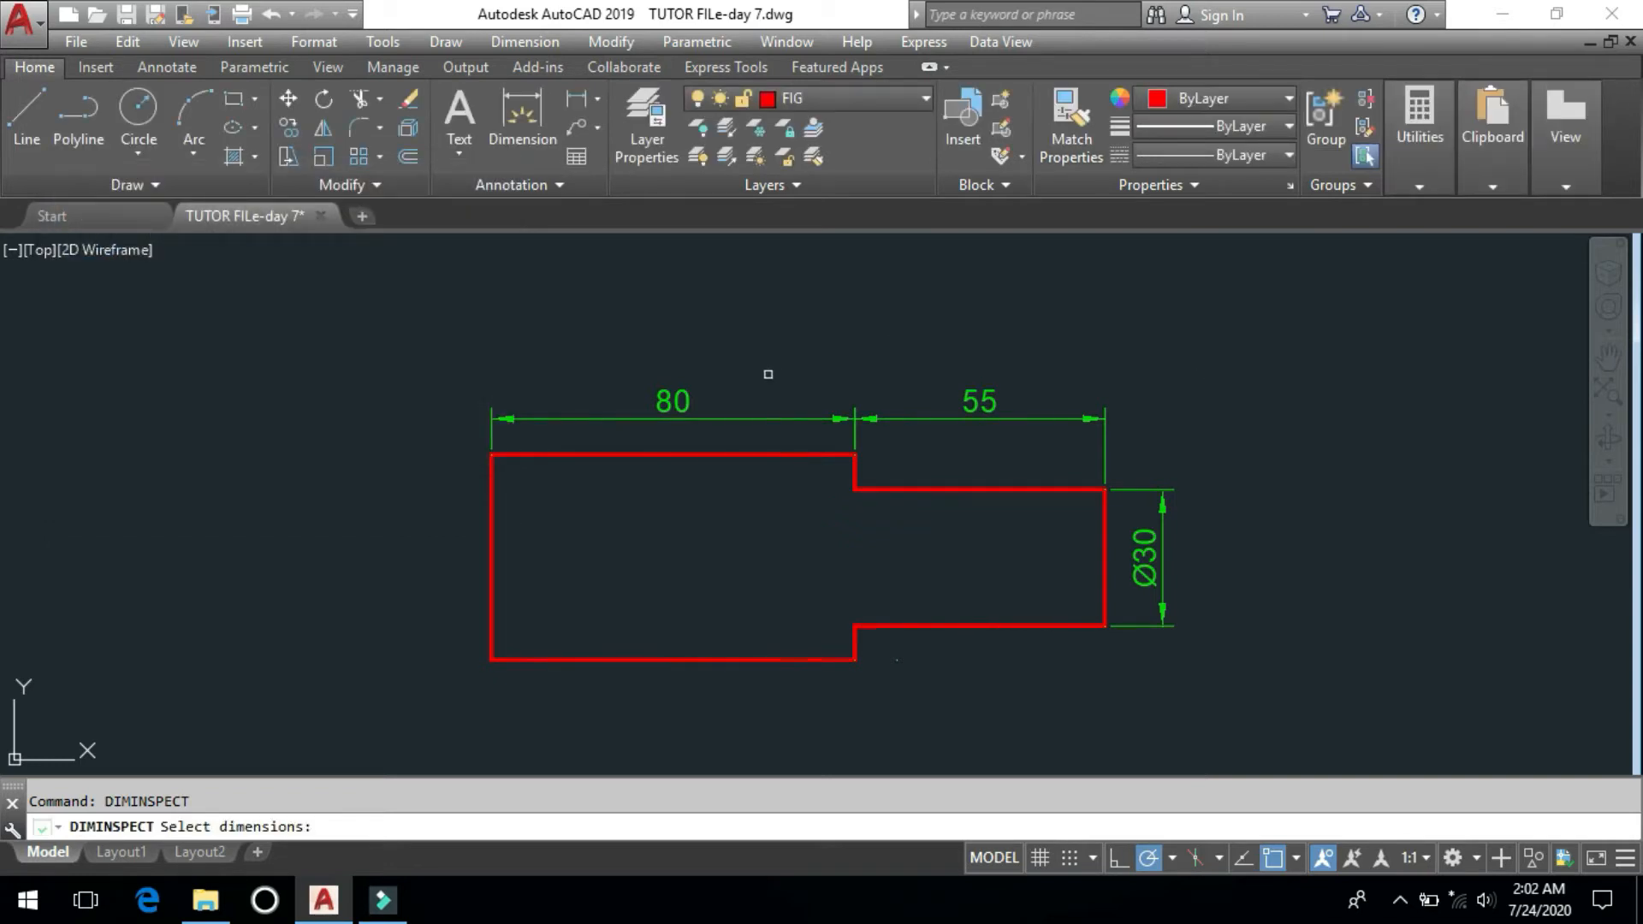
pyautogui.click(669, 395)
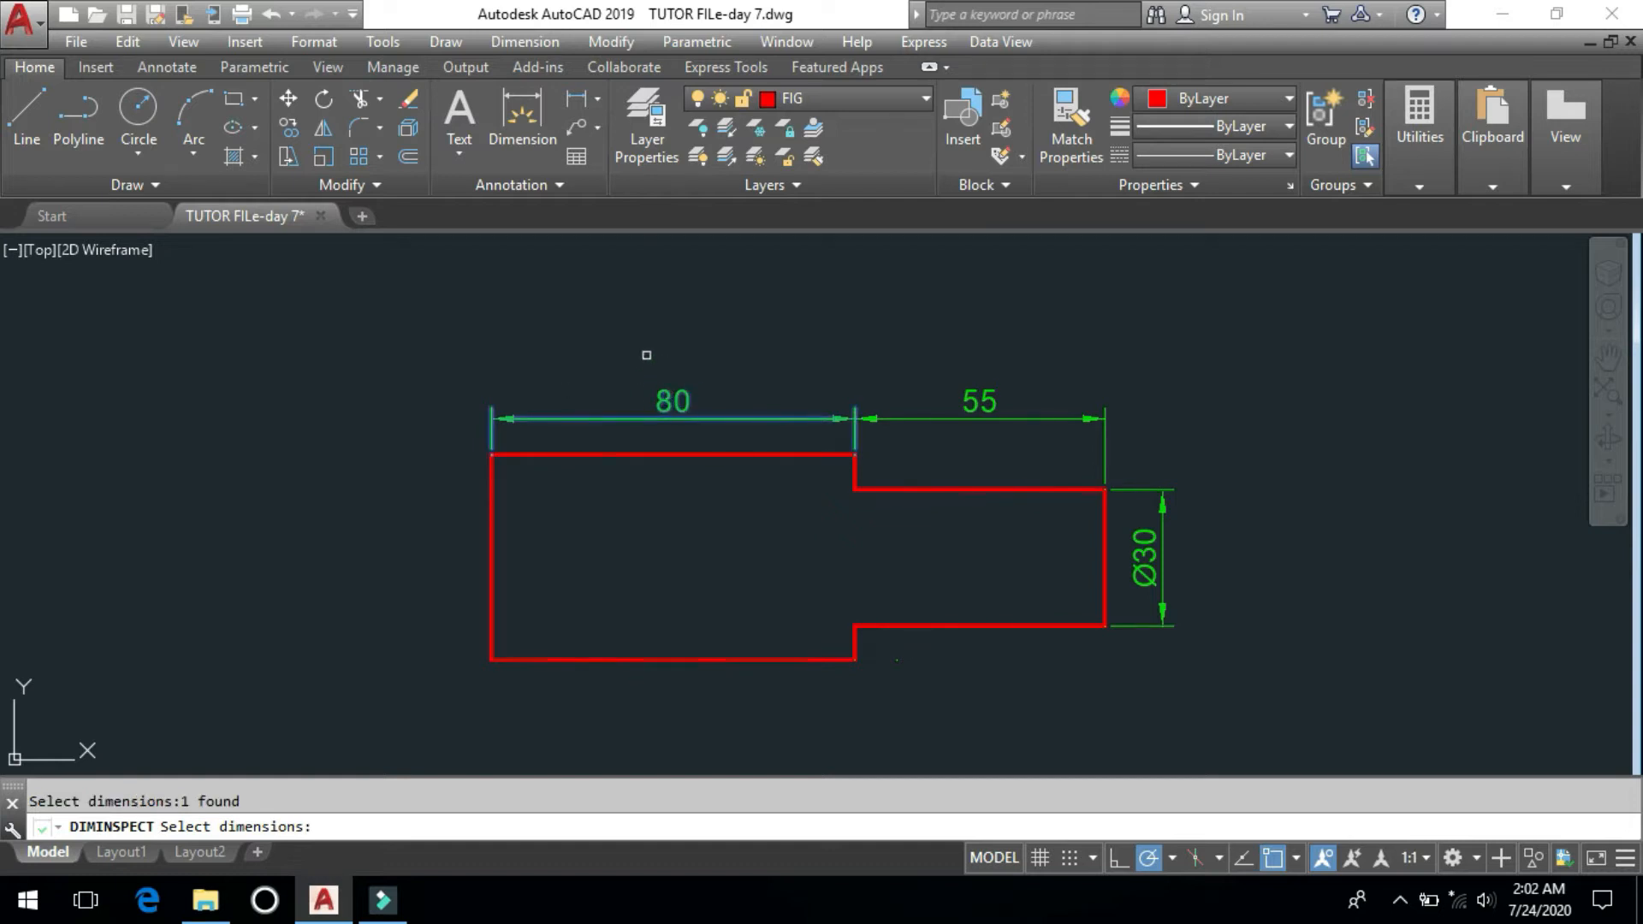
pyautogui.press('Return')
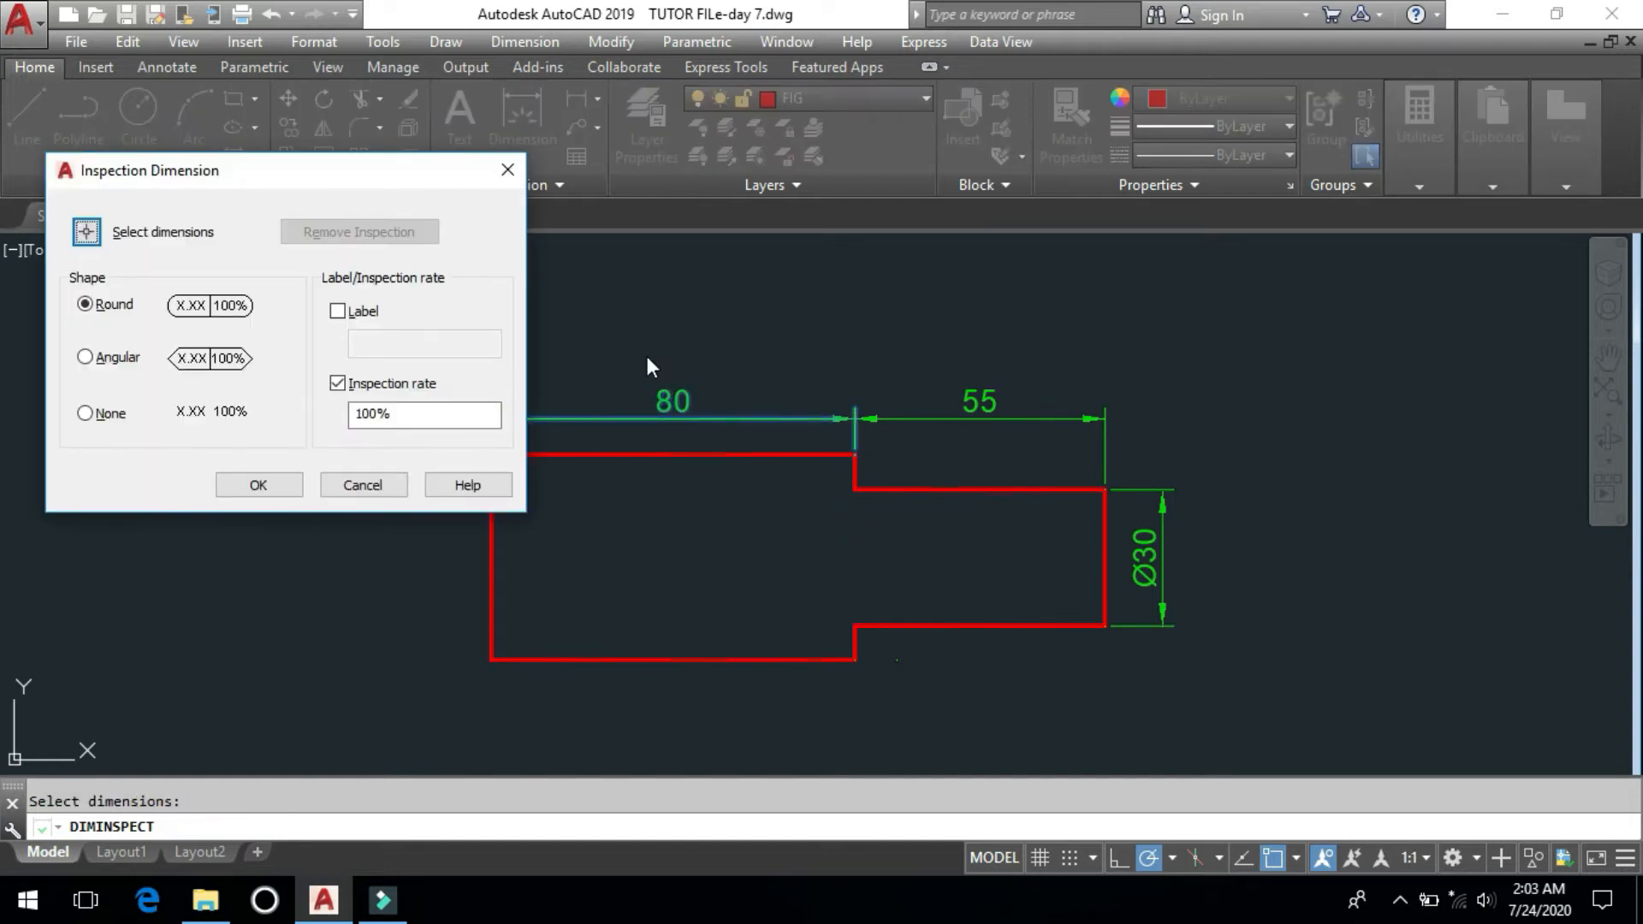
pyautogui.moveTo(320, 167); pyautogui.dragTo(321, 129)
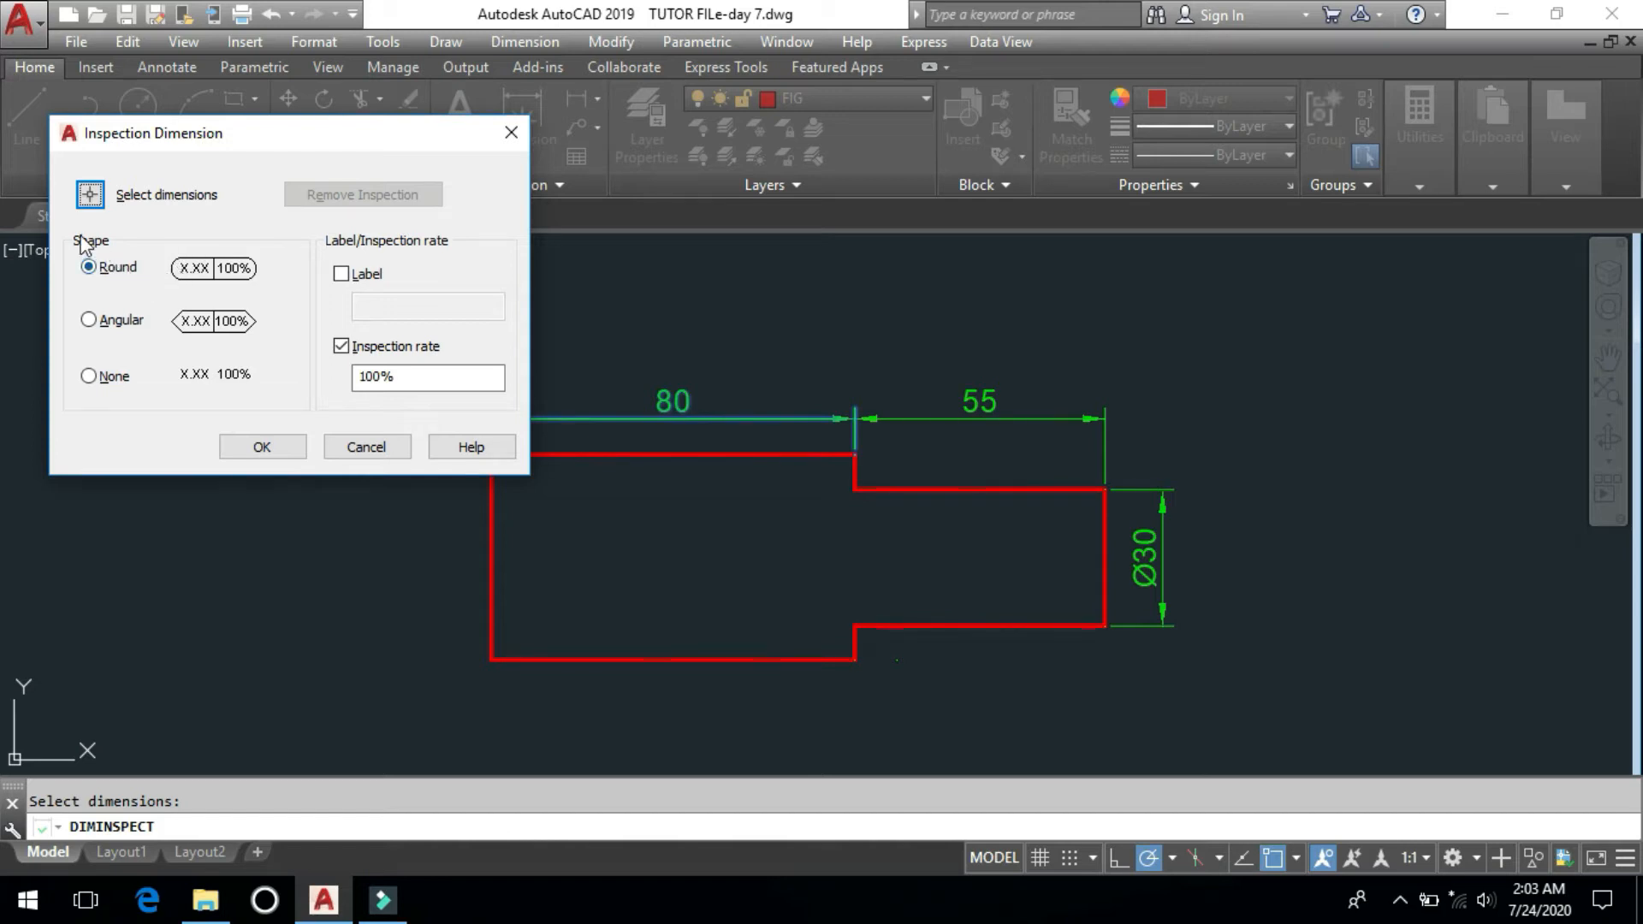
pyautogui.click(118, 322)
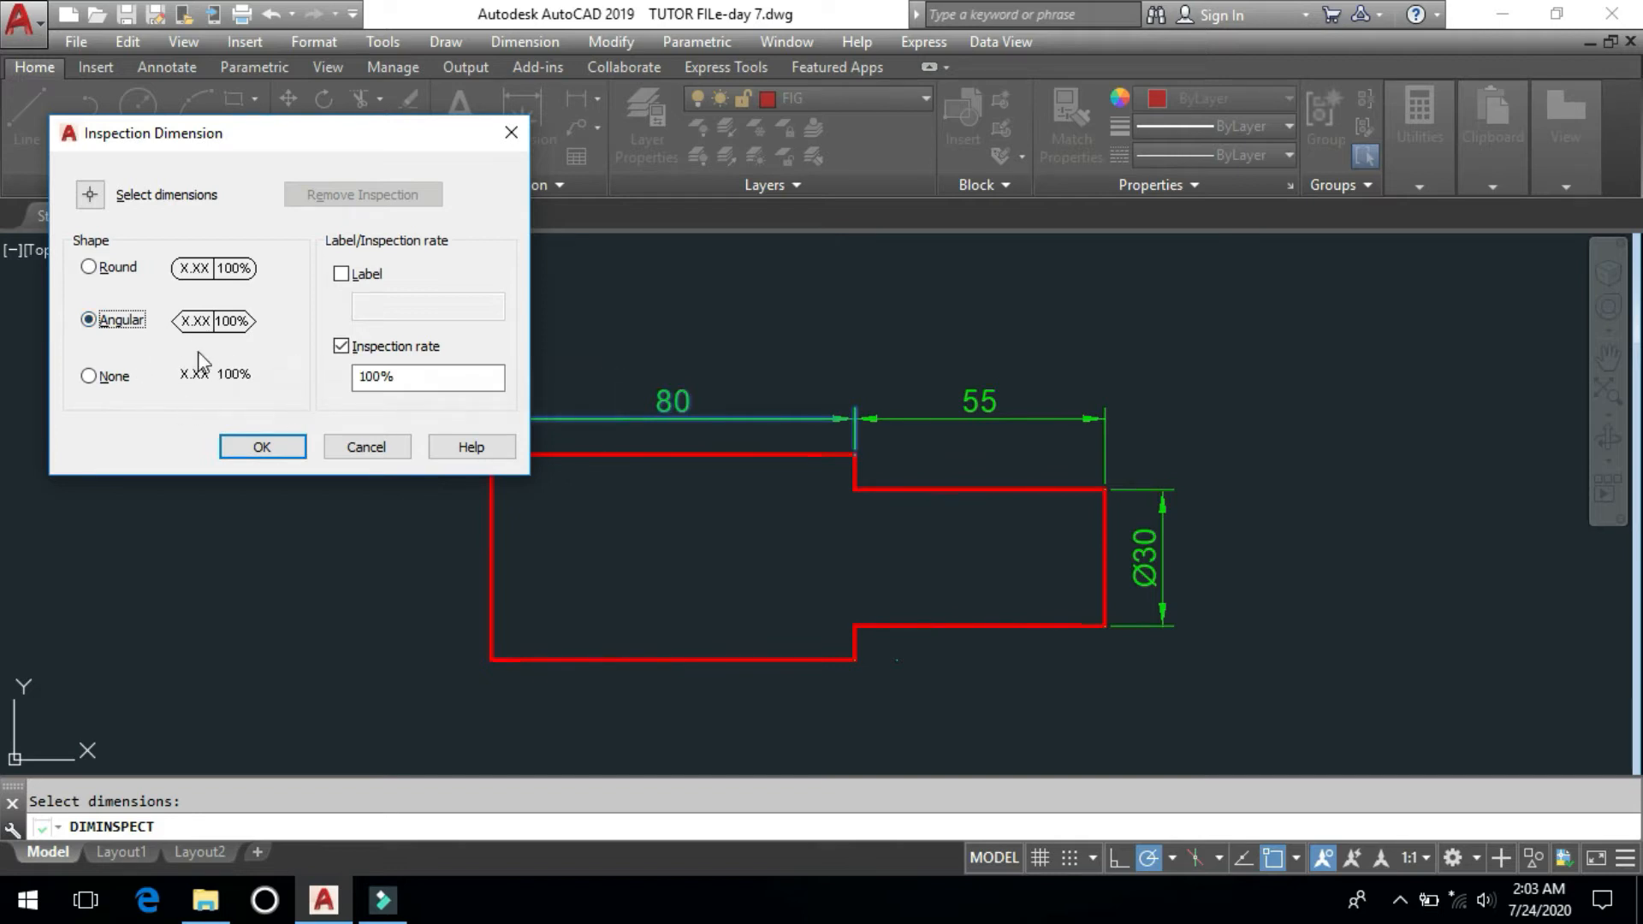
pyautogui.click(122, 381)
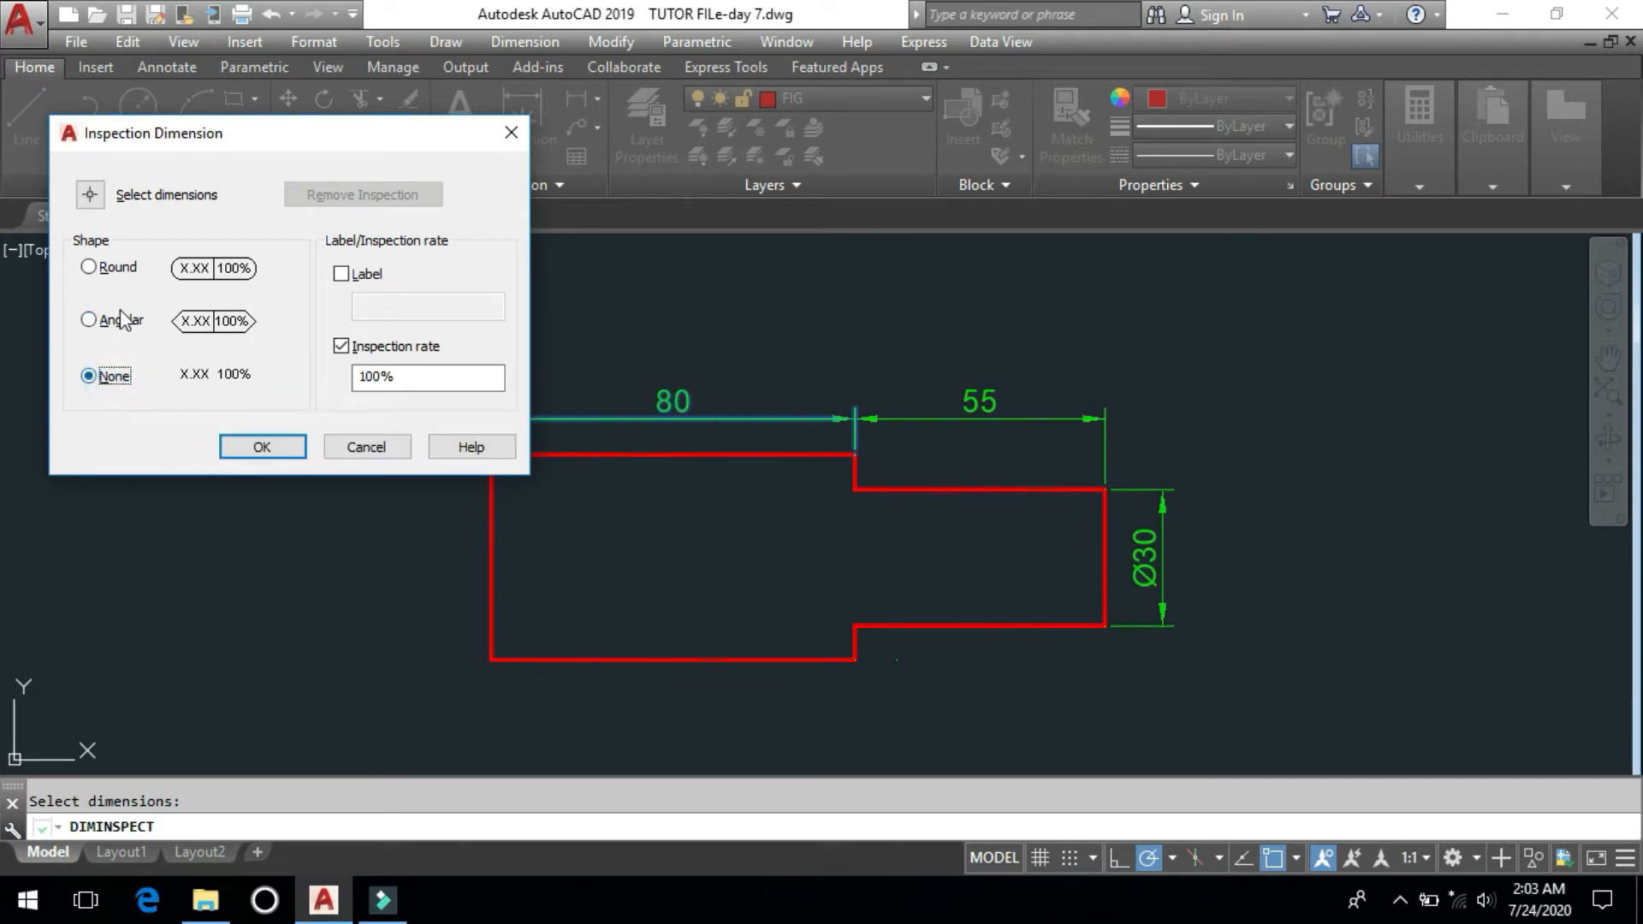
pyautogui.click(120, 274)
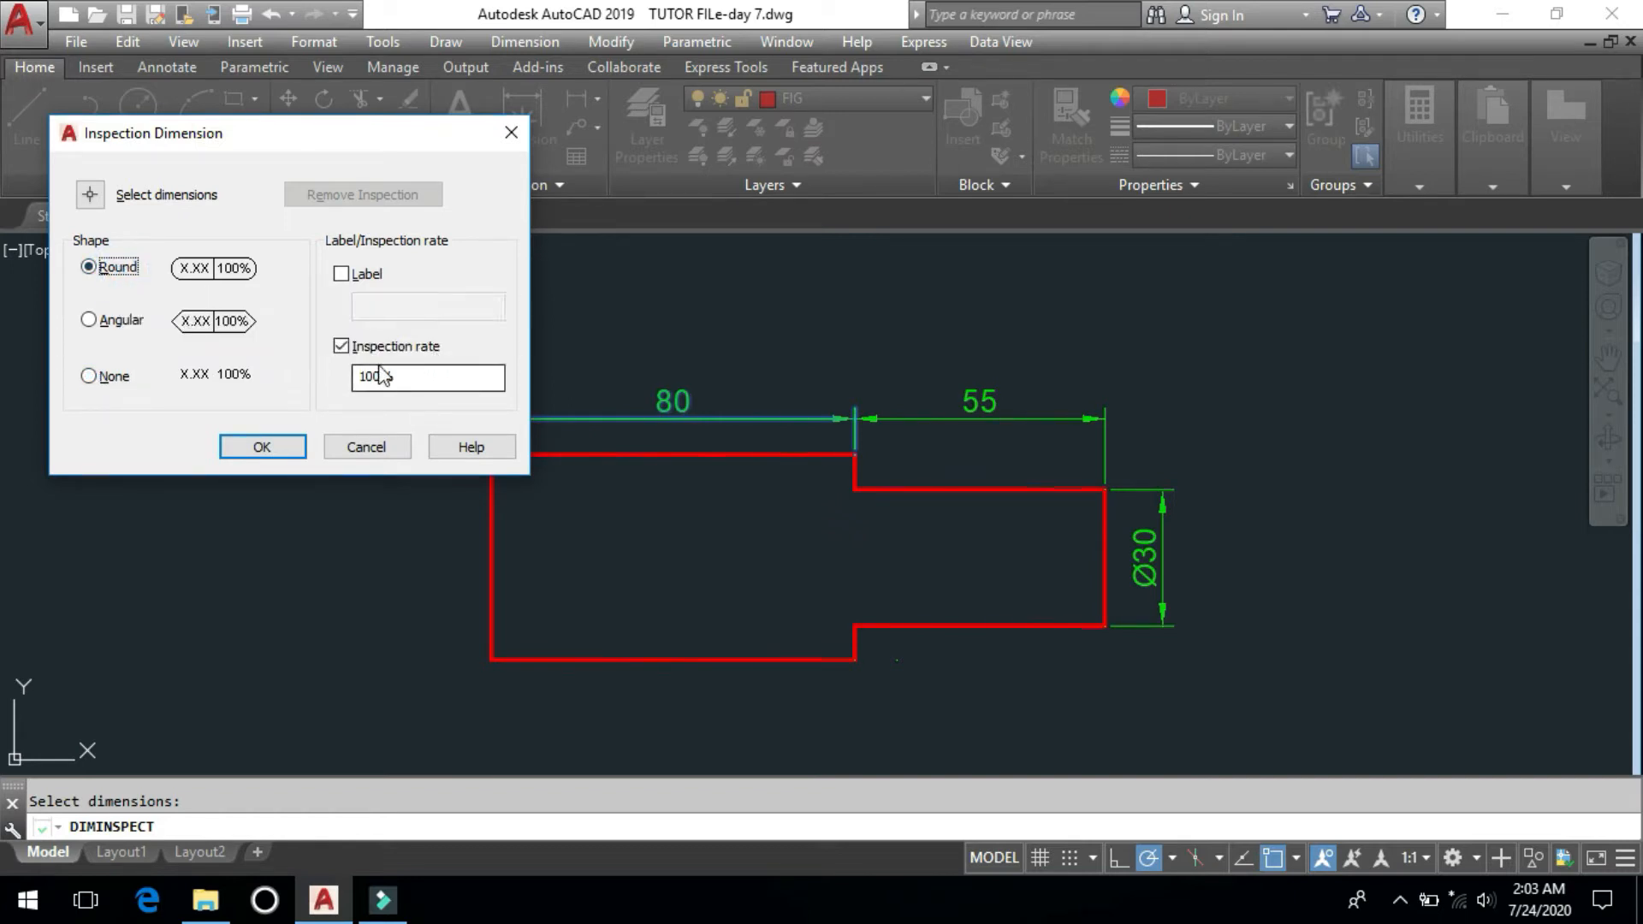
pyautogui.click(420, 381)
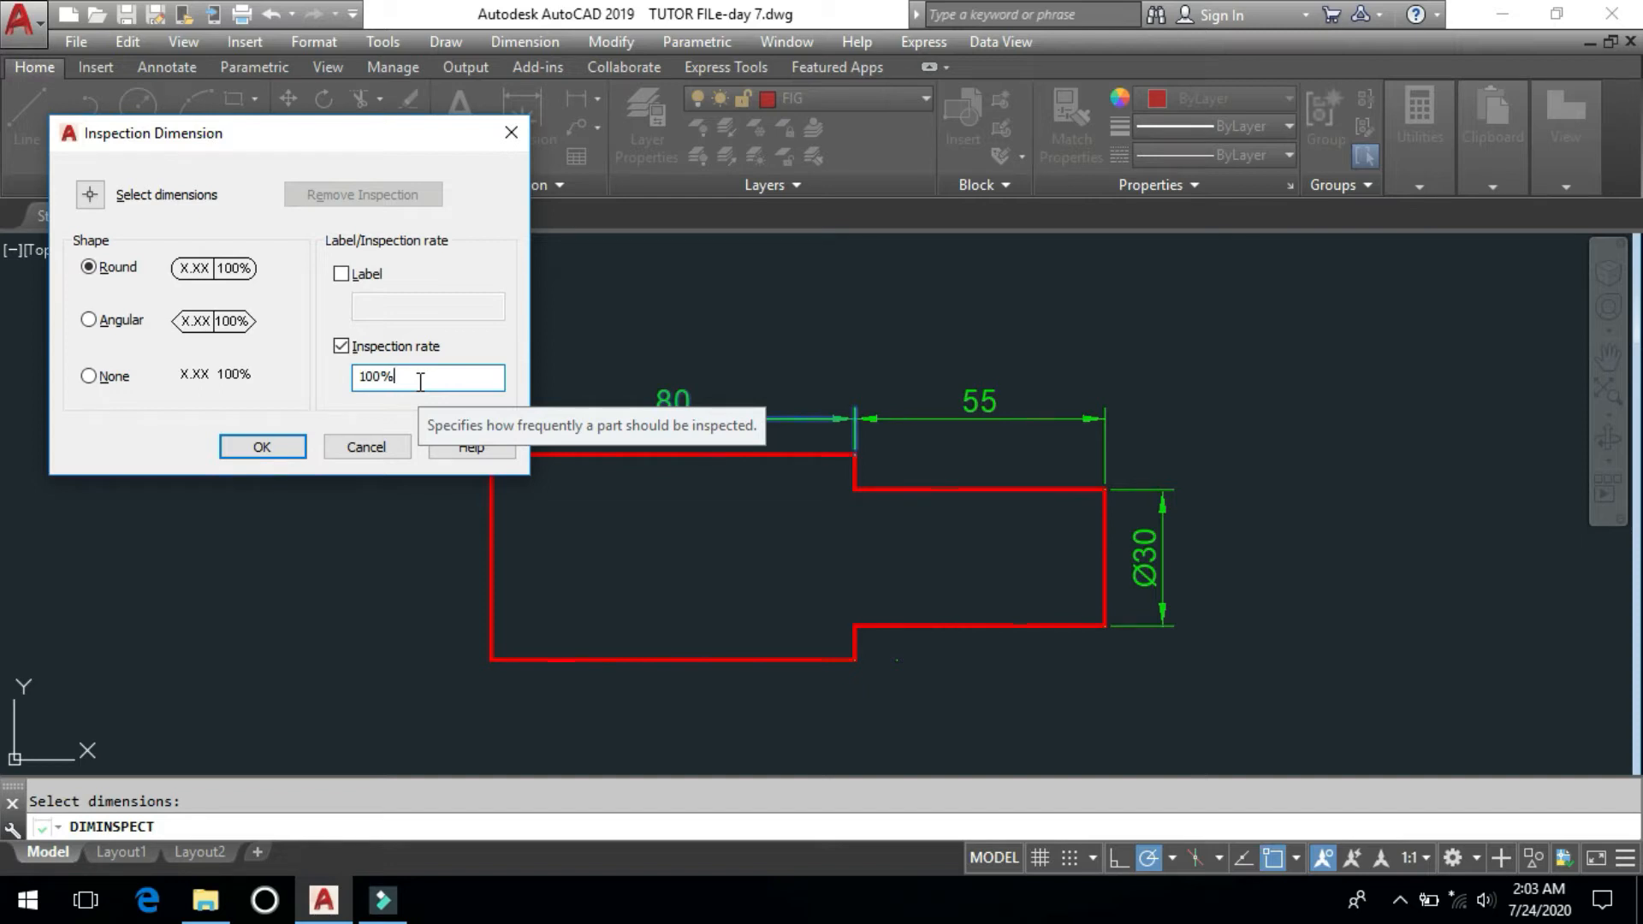
pyautogui.click(259, 445)
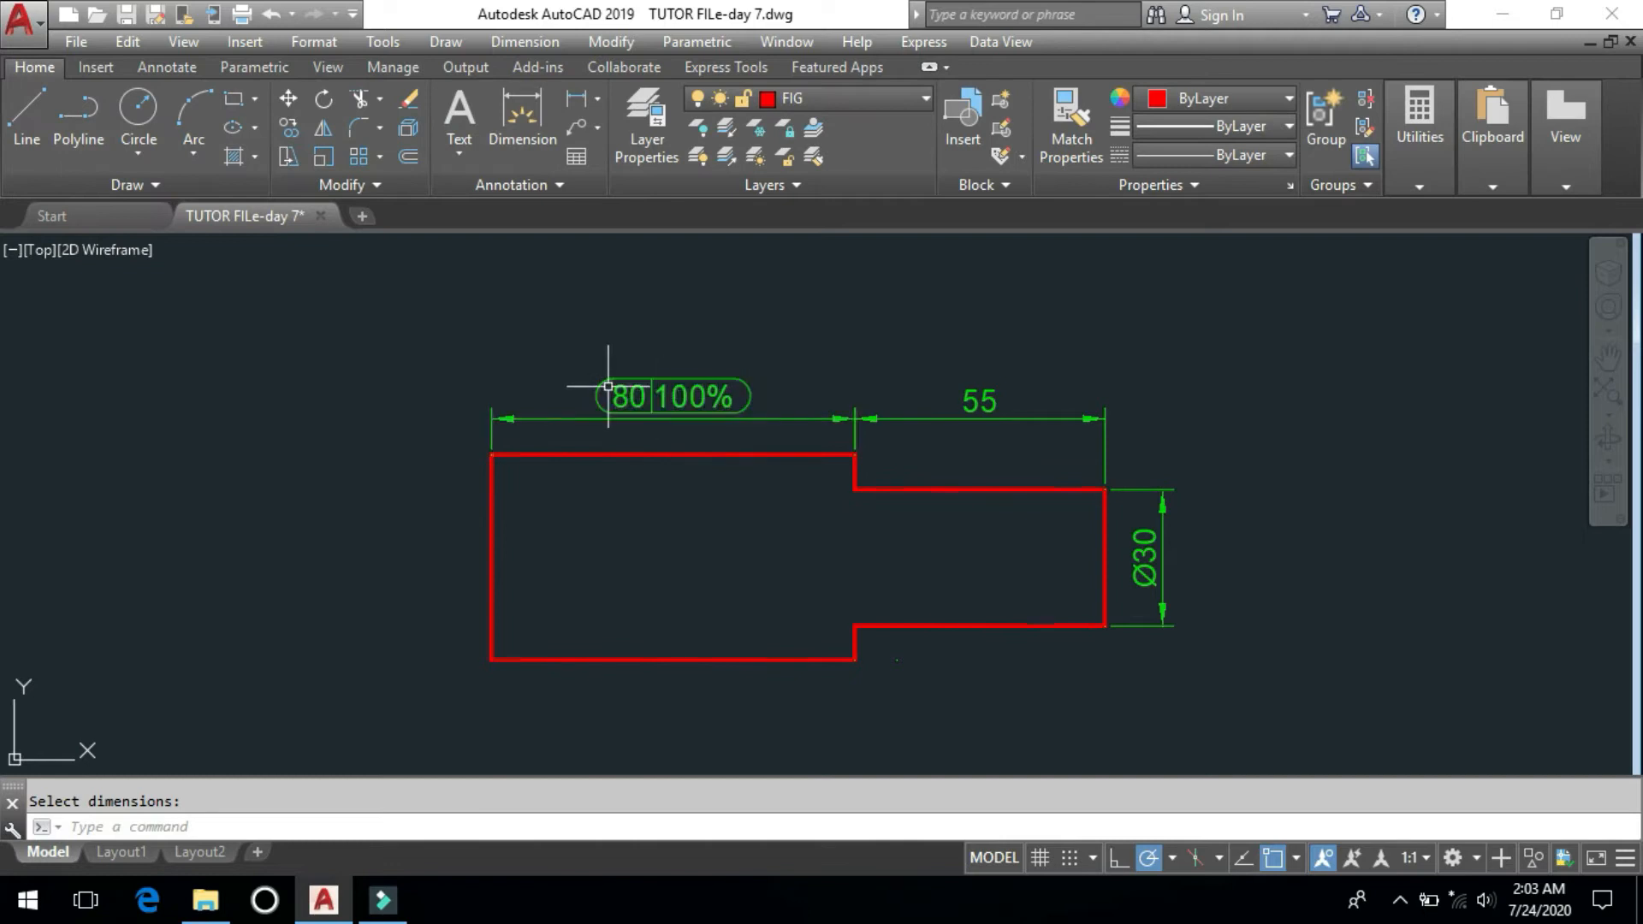
# - Remove the round inspection frame from the 80 dimension
pyautogui.scroll(2, 616, 390)
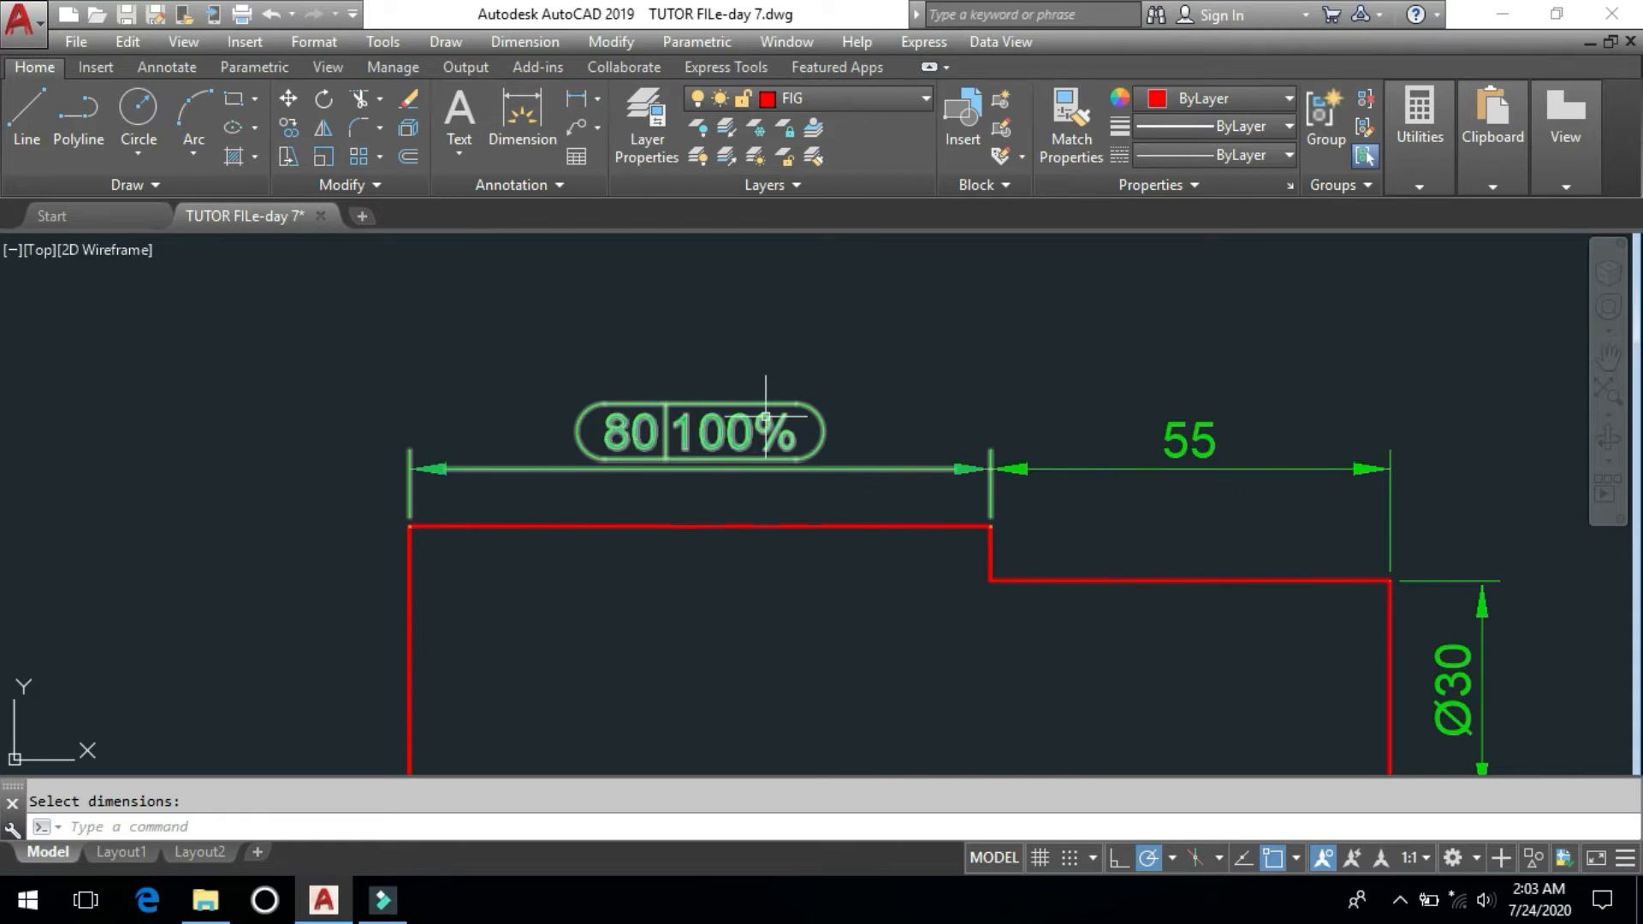
pyautogui.click(527, 43)
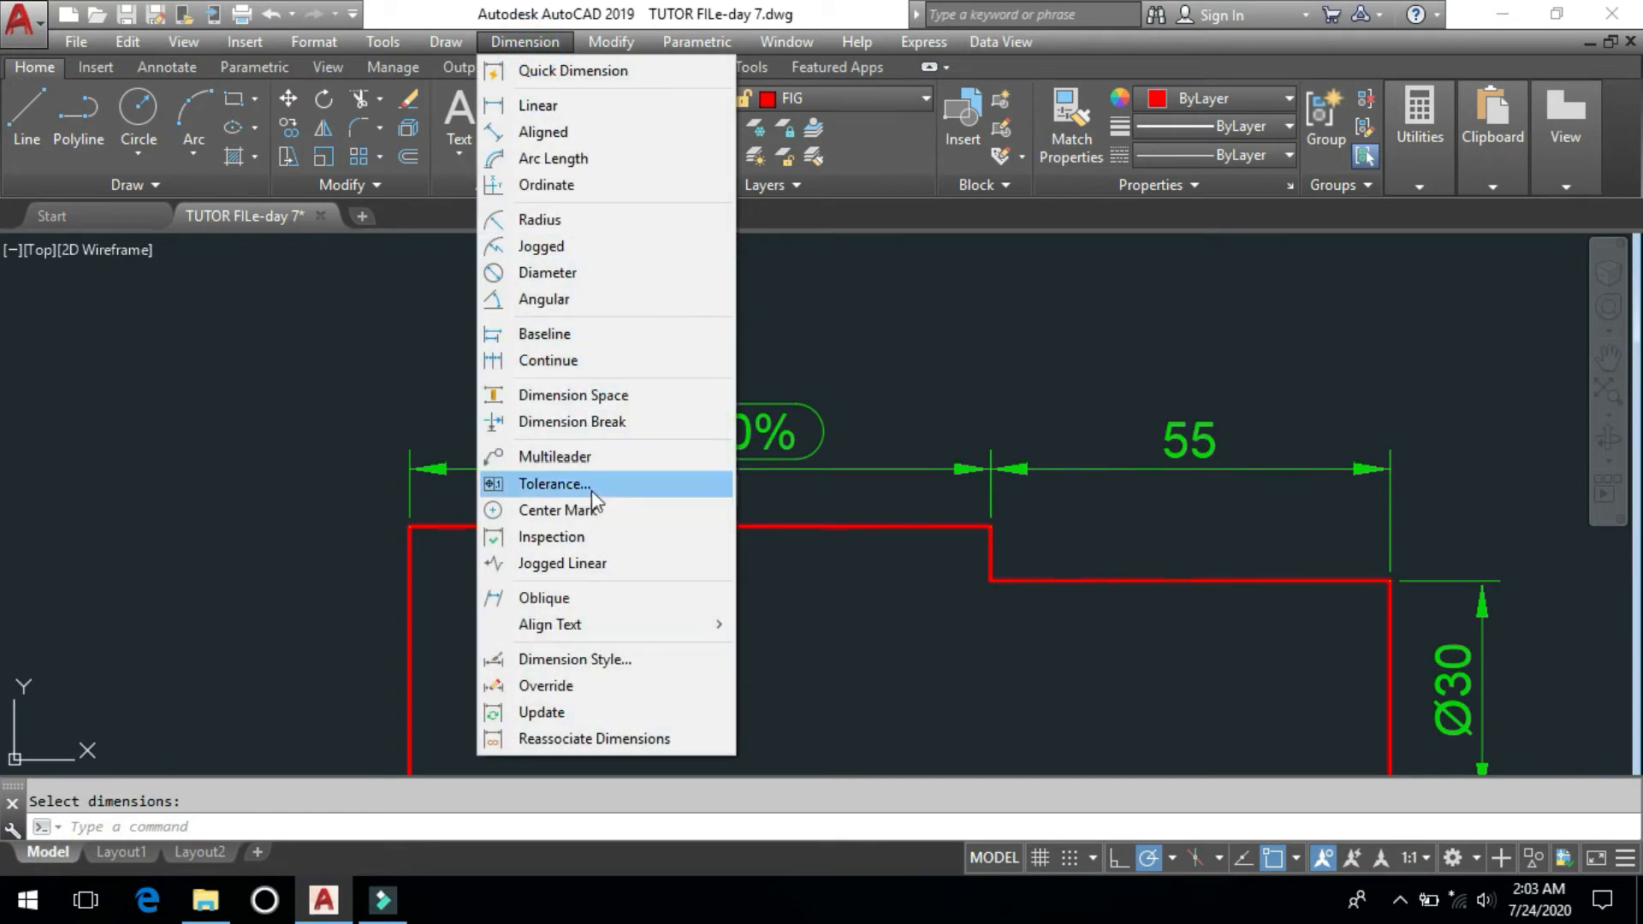
pyautogui.click(606, 538)
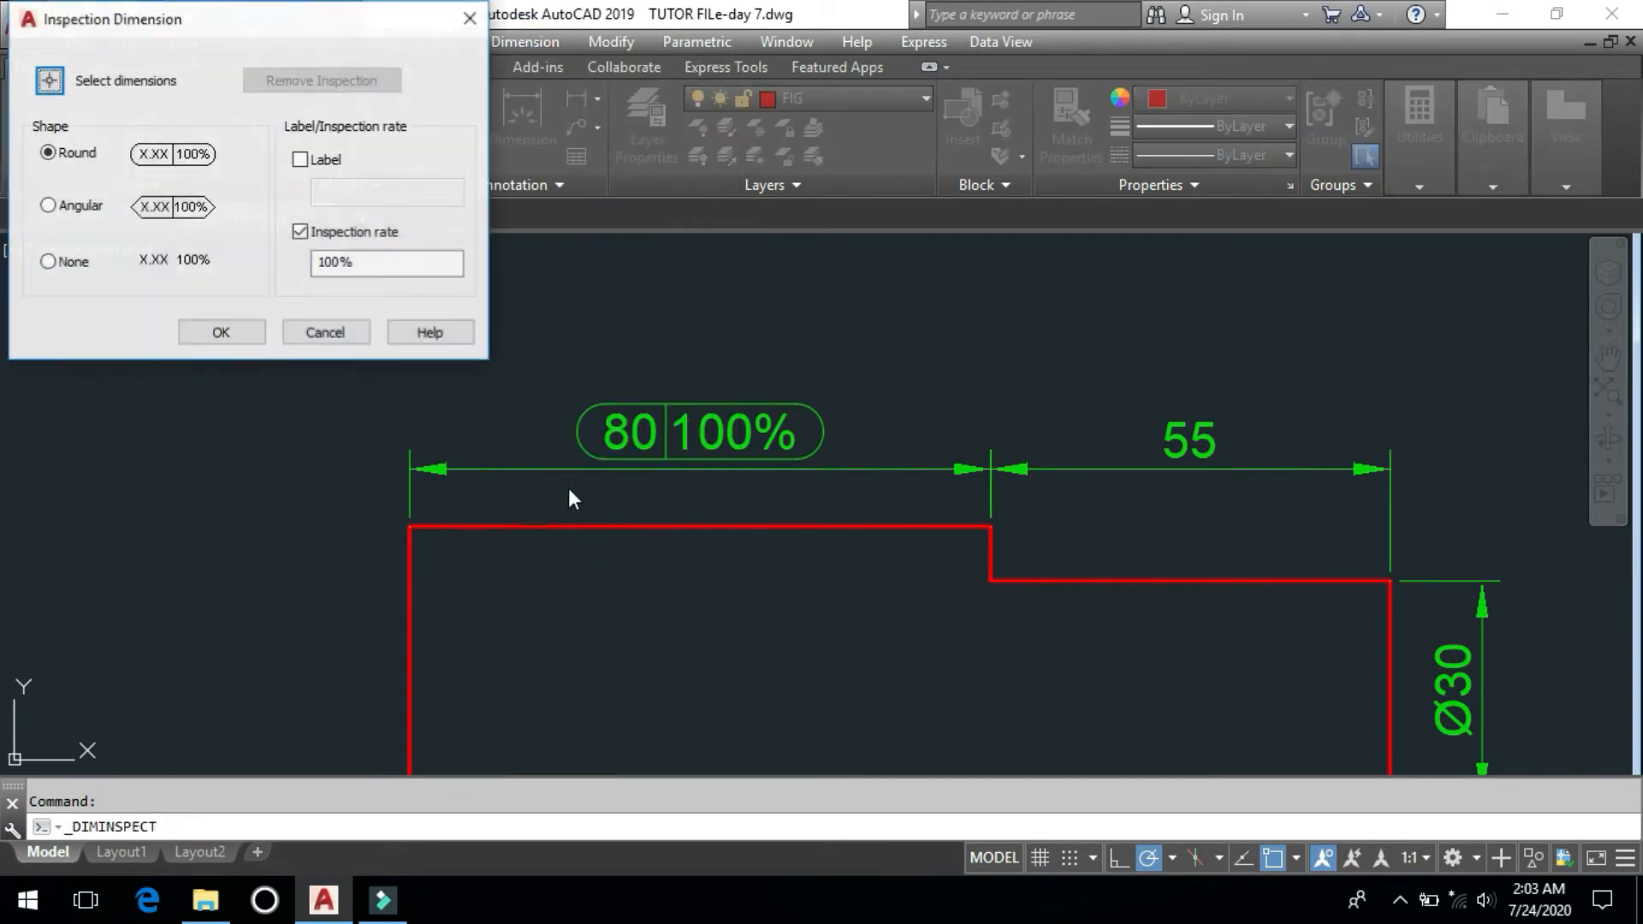
pyautogui.click(49, 81)
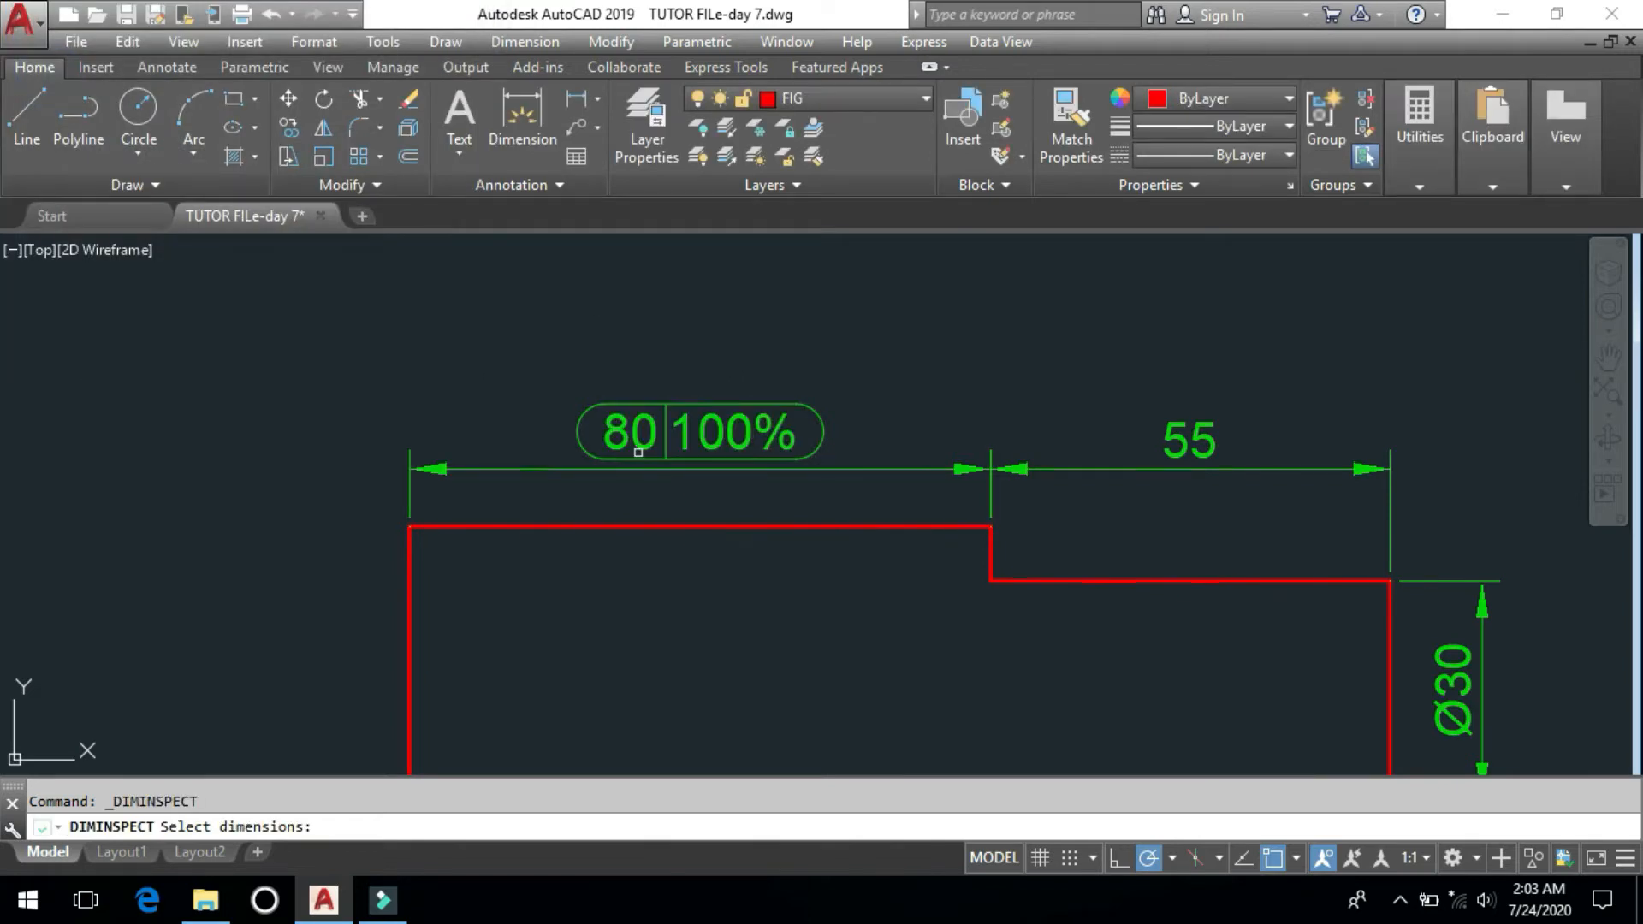
pyautogui.click(640, 446)
pyautogui.press('Return')
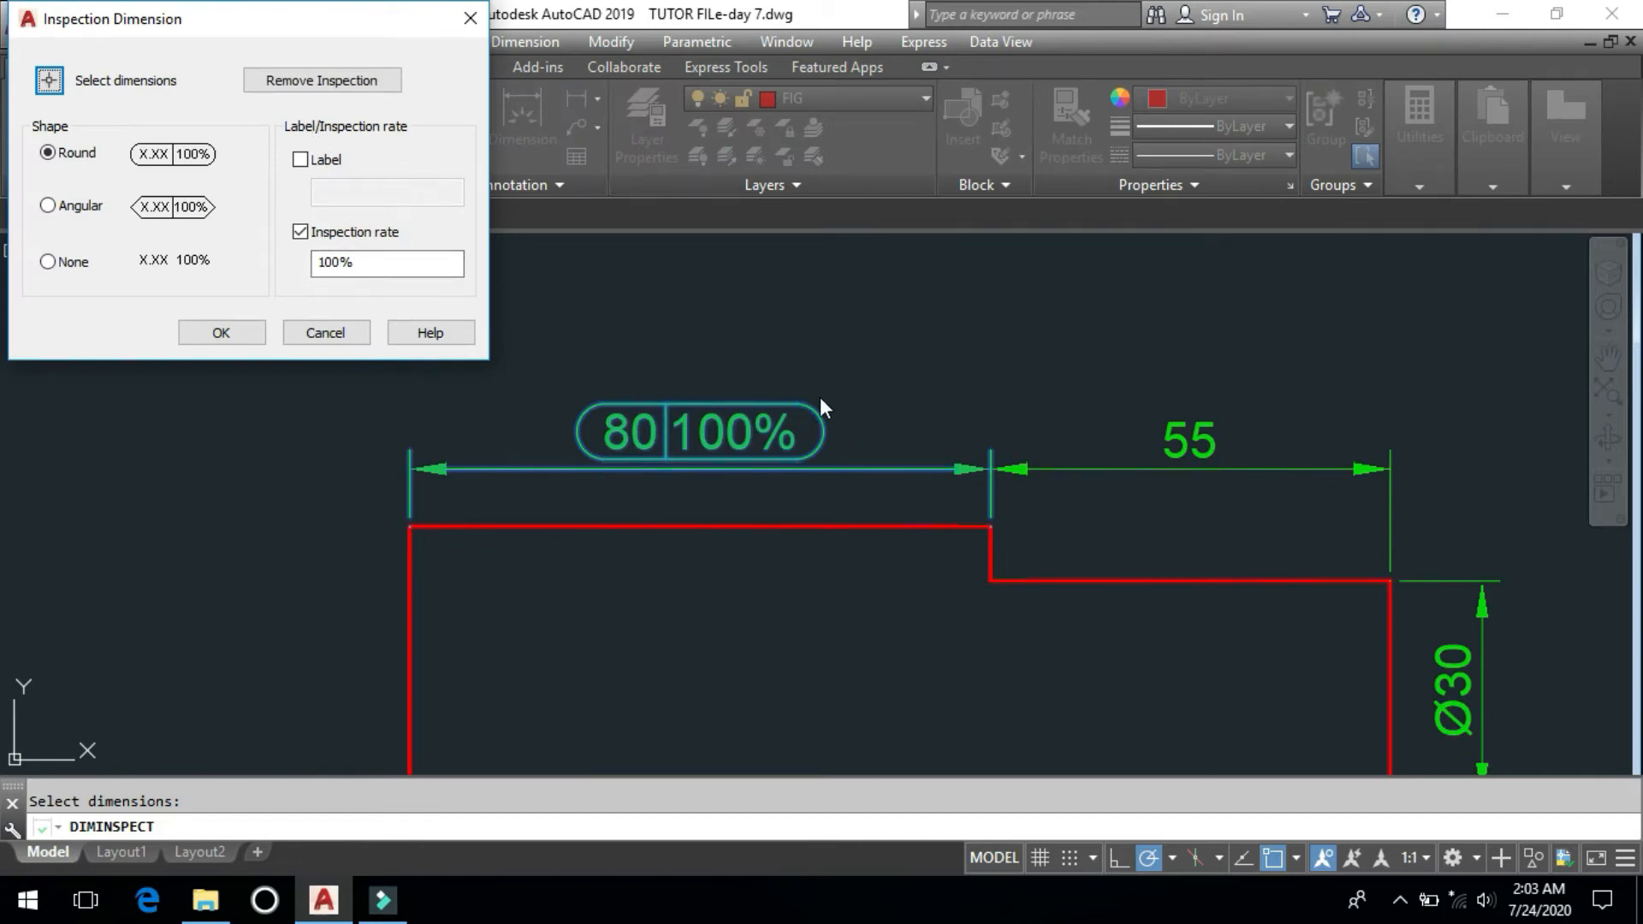
pyautogui.click(351, 79)
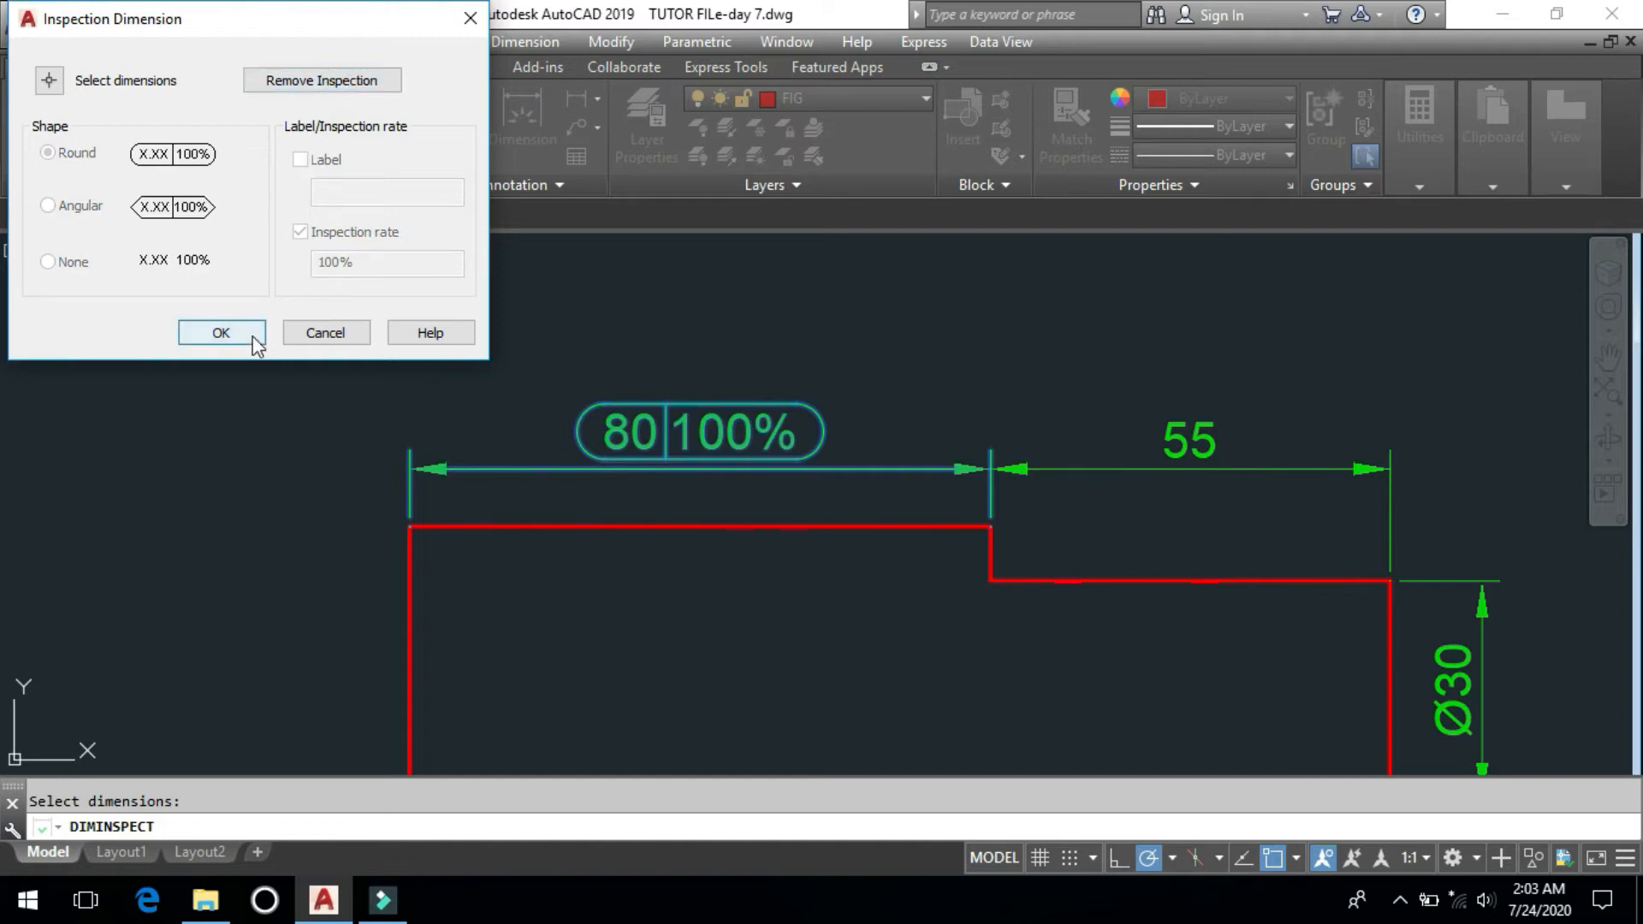
pyautogui.click(256, 343)
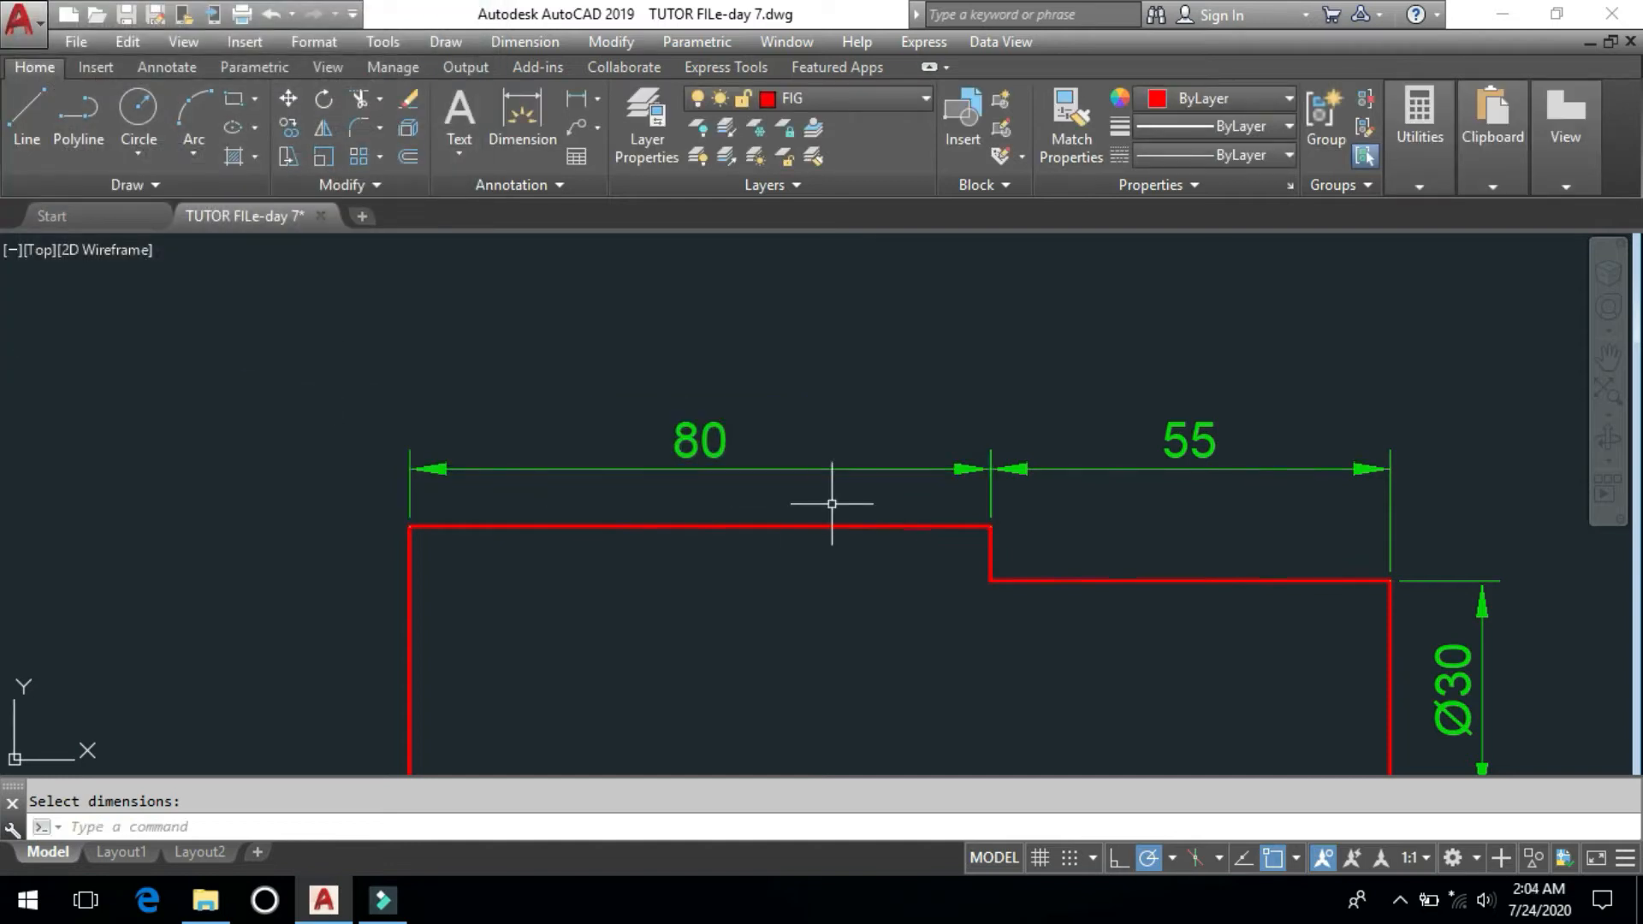
# - Add an inspection frame with the Angular shape and a 100% inspection rate to the 80 dimension
pyautogui.click(524, 42)
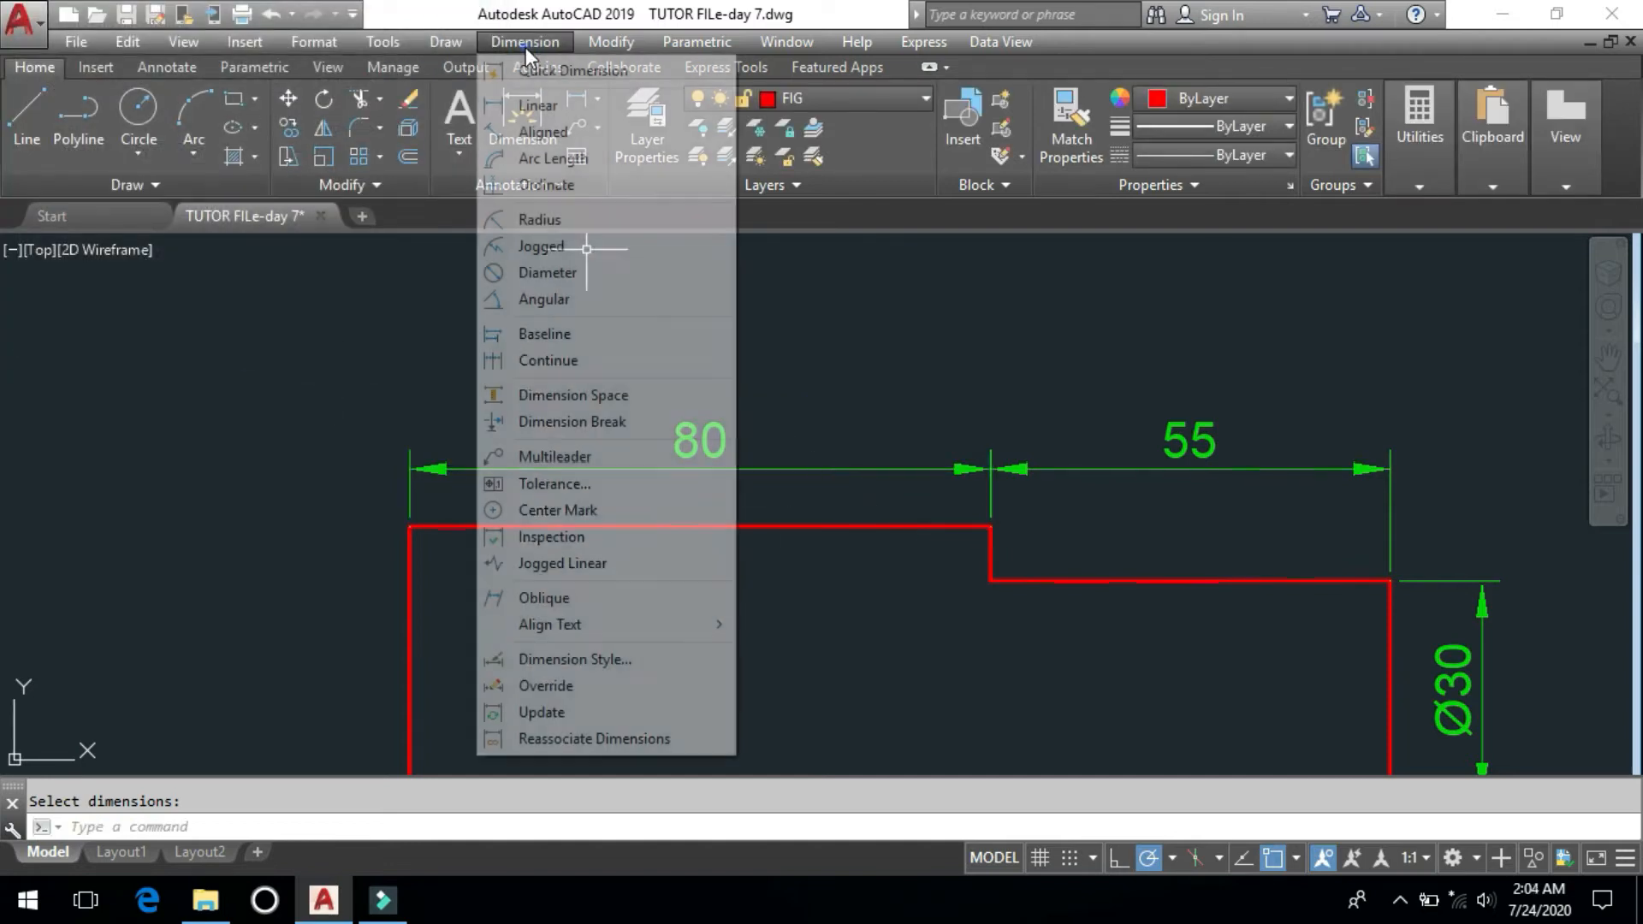
pyautogui.click(630, 539)
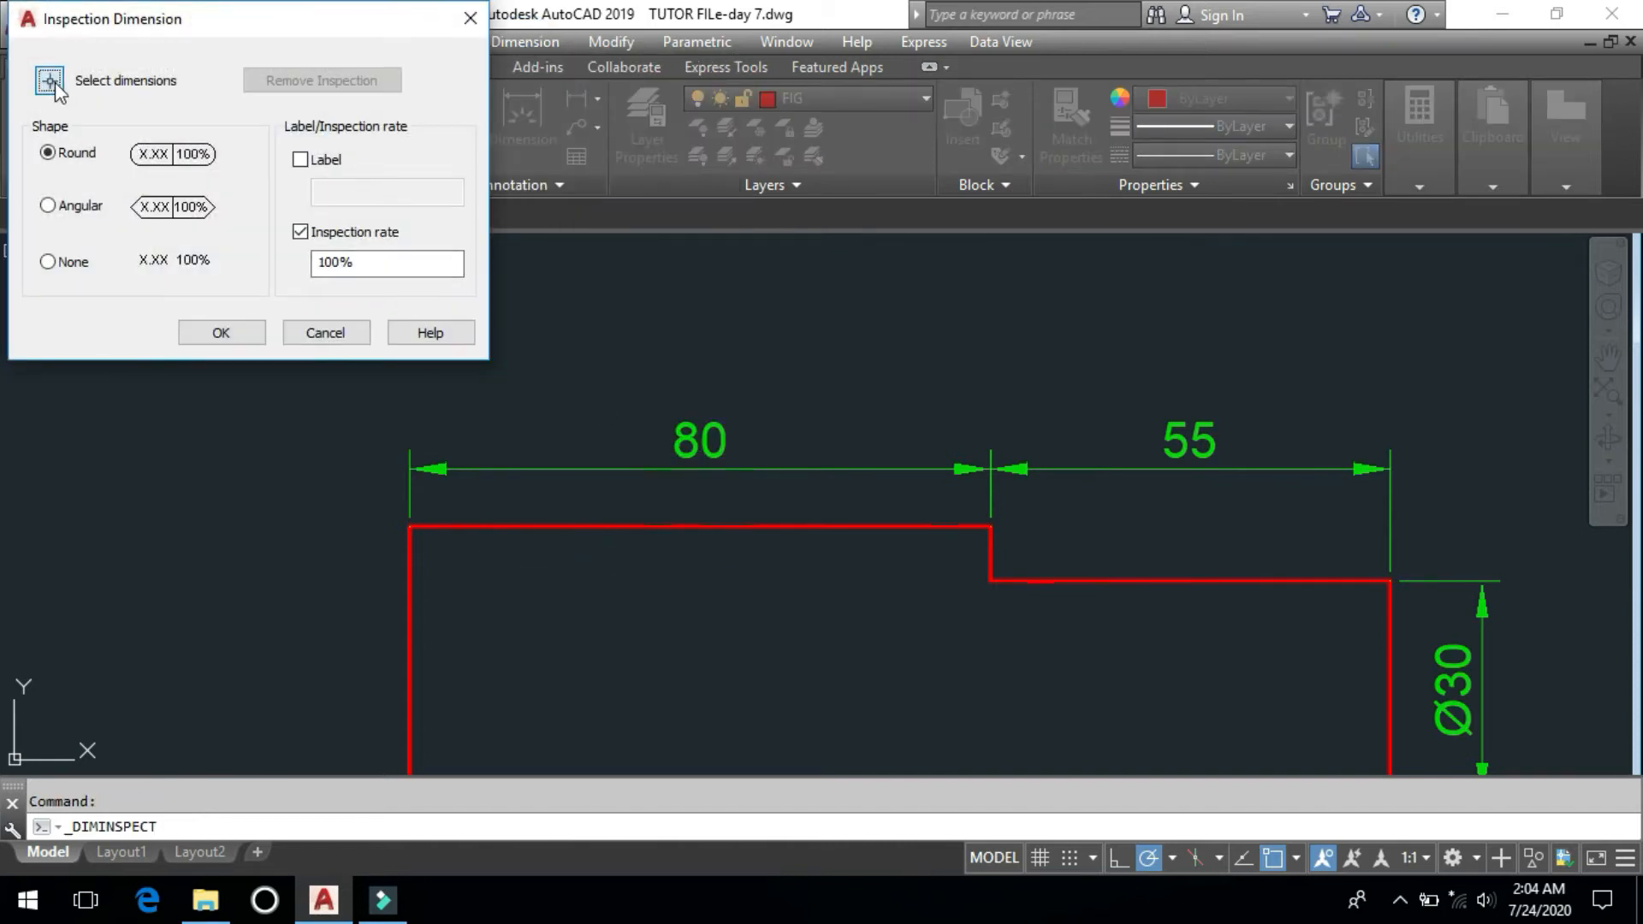
pyautogui.click(65, 96)
pyautogui.click(717, 452)
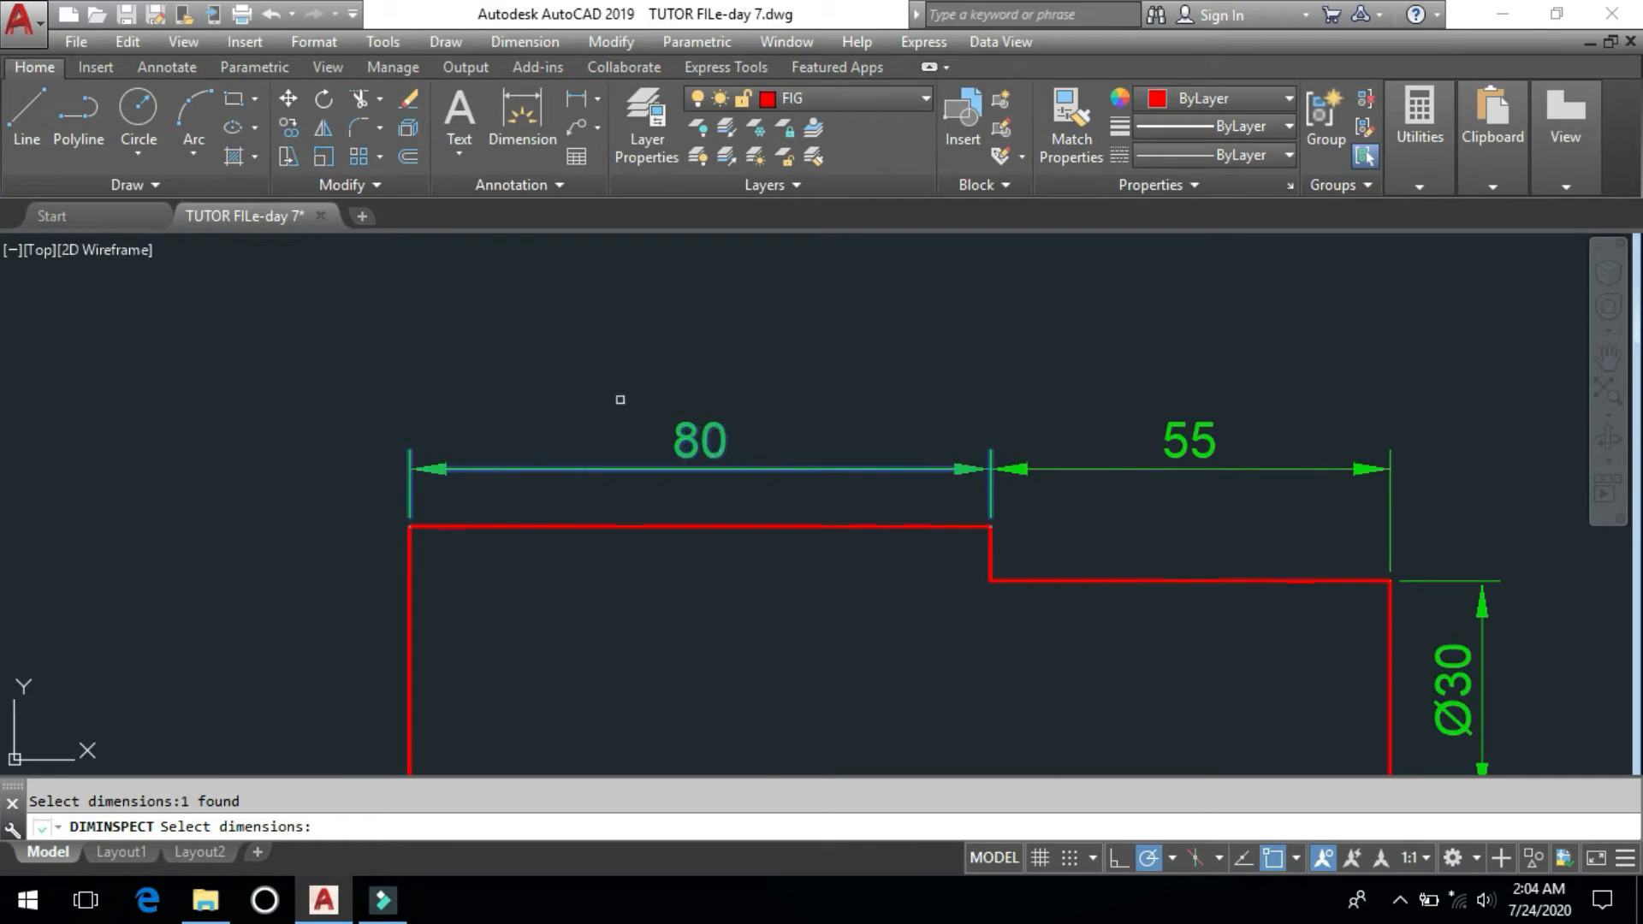
pyautogui.press('Return')
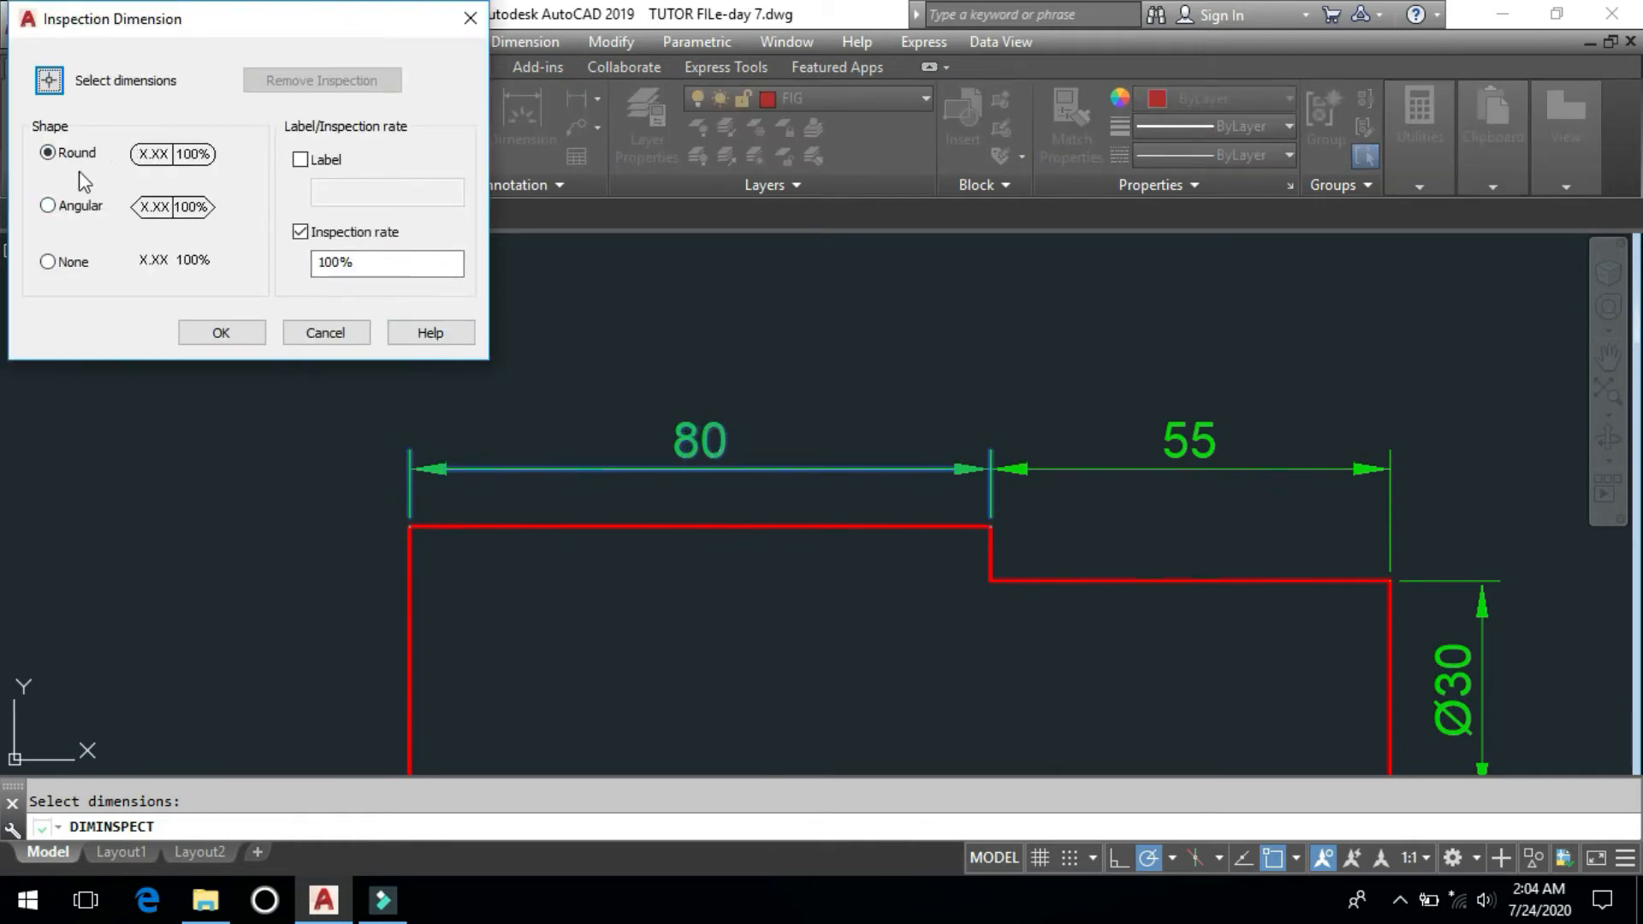
pyautogui.click(77, 206)
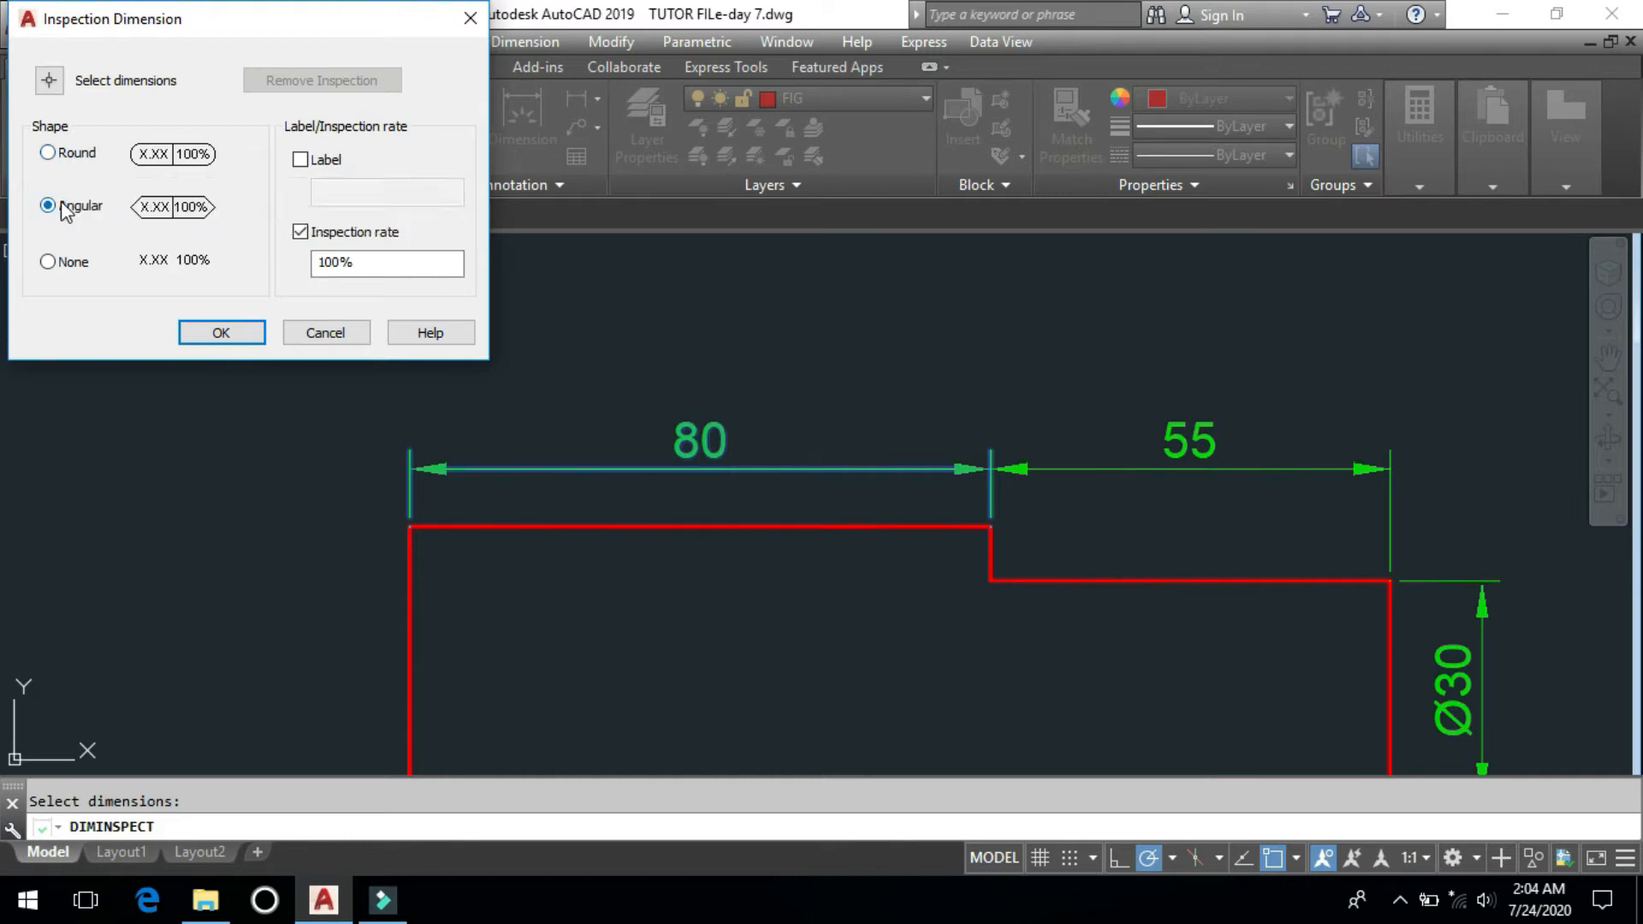
pyautogui.click(219, 335)
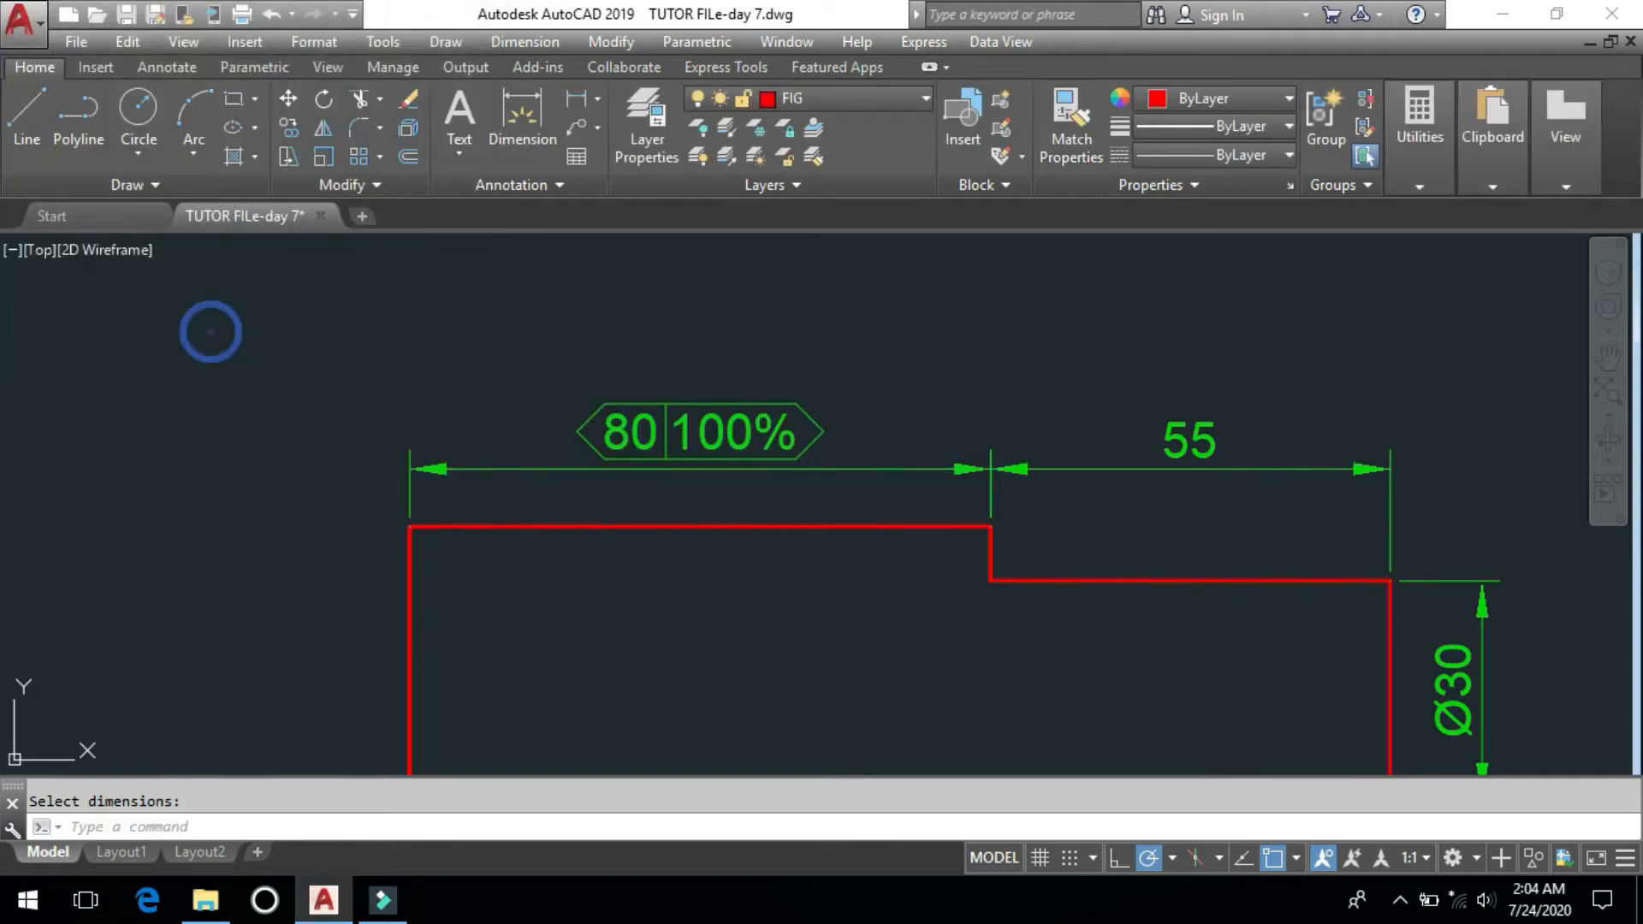
pyautogui.moveTo(822, 480); pyautogui.dragTo(706, 473, button='middle')
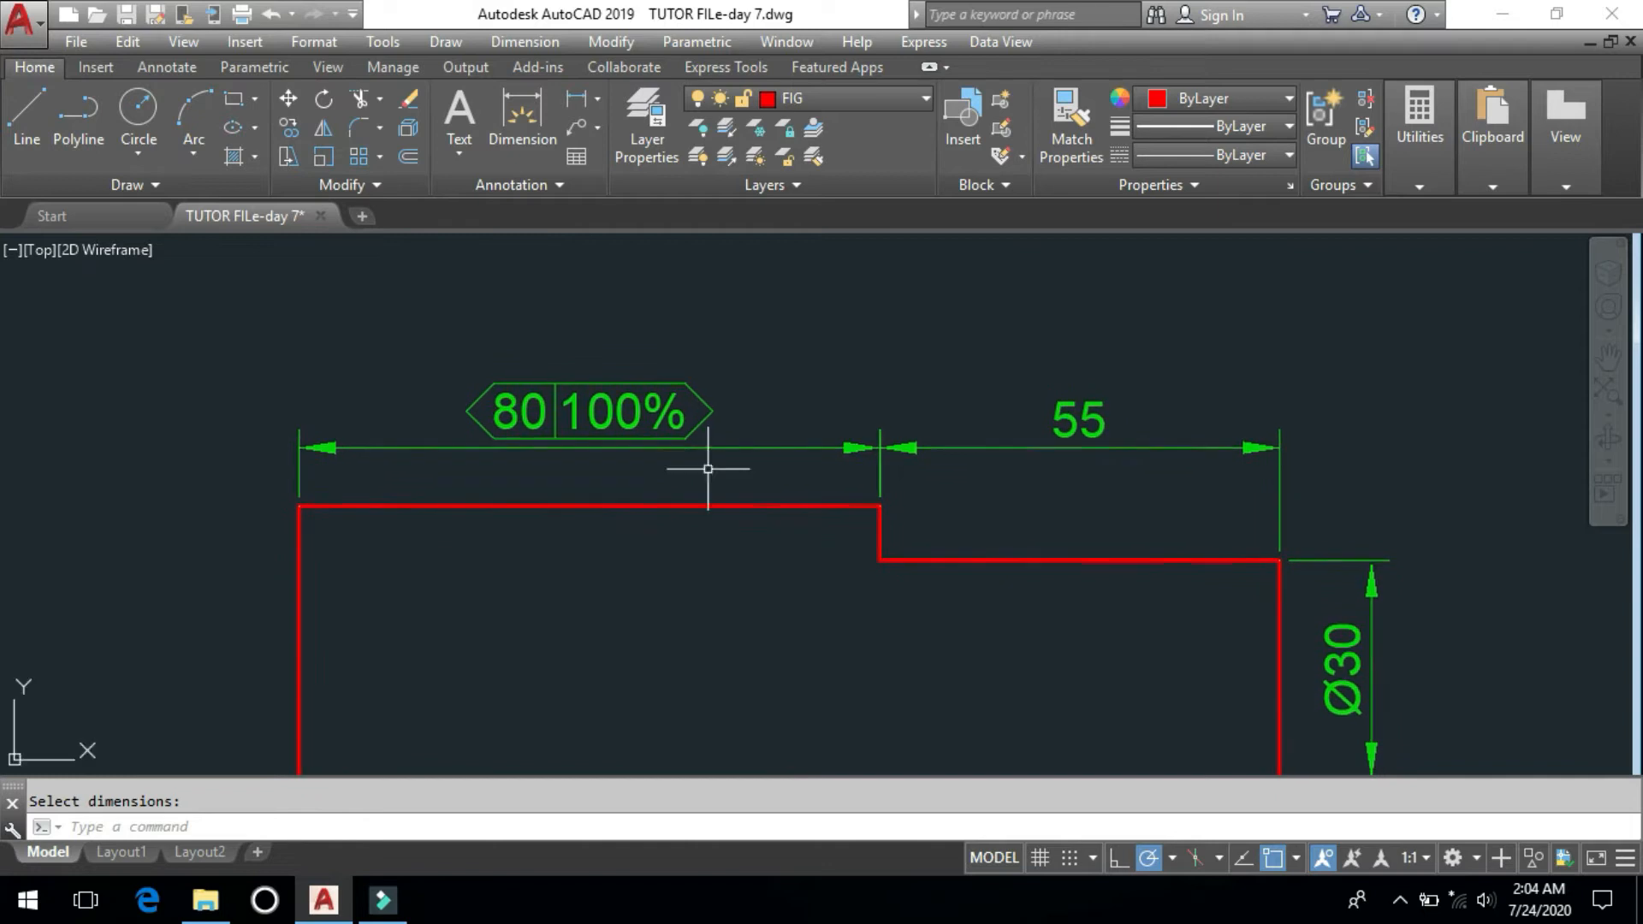
# - Add an Angular inspection frame with the label T and a 100% inspection rate to the 55 dimension
pyautogui.click(515, 39)
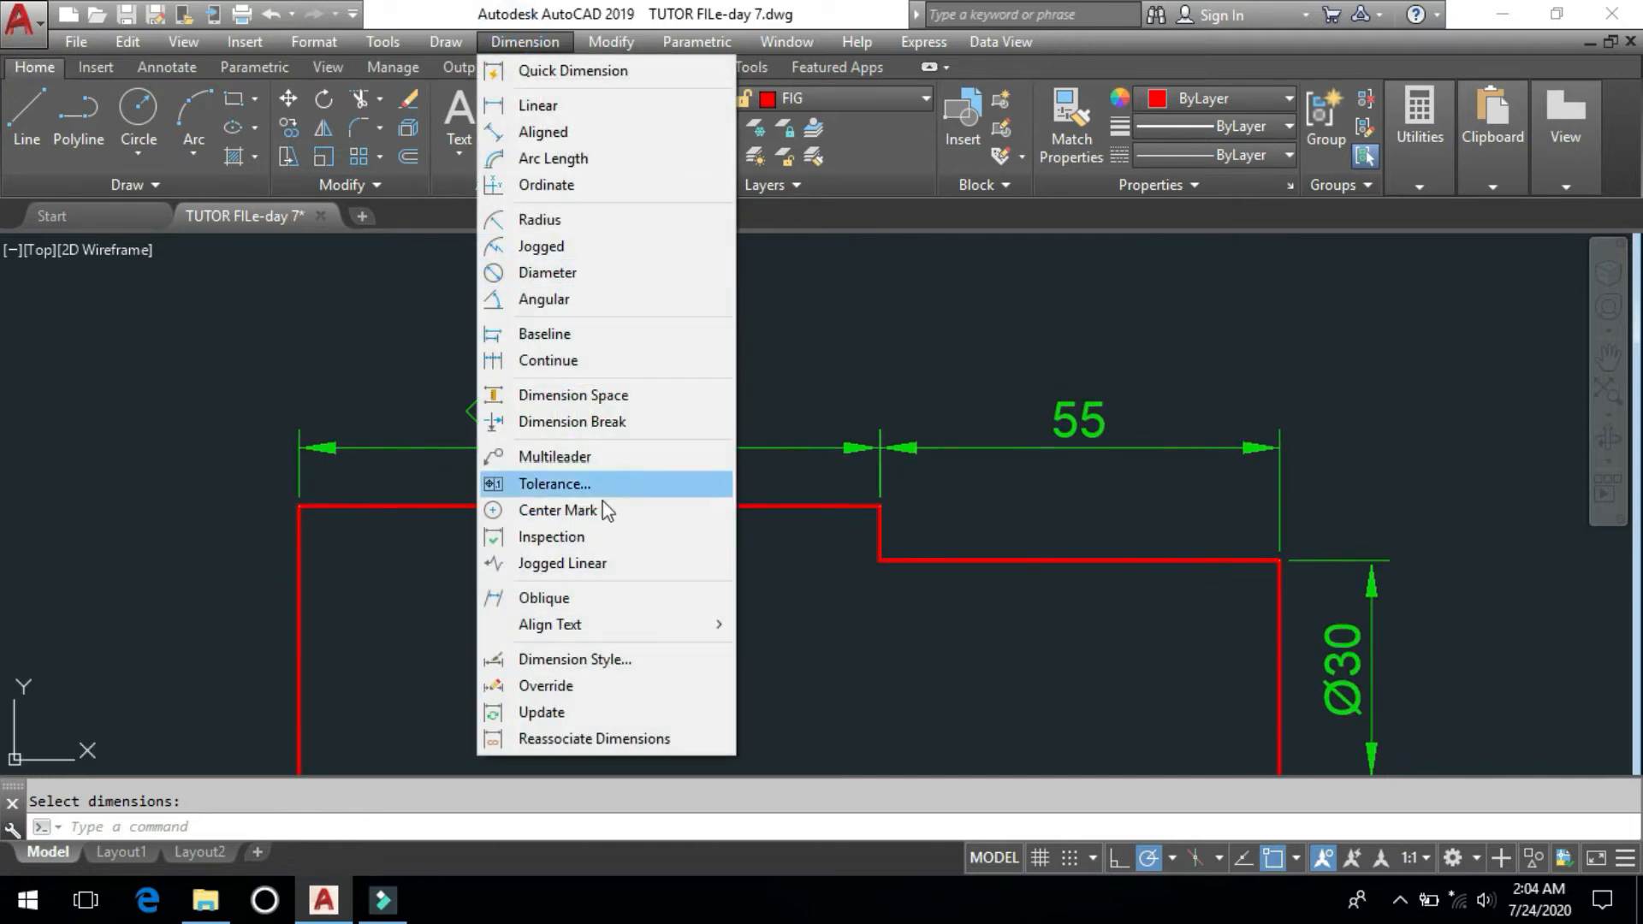
pyautogui.click(622, 548)
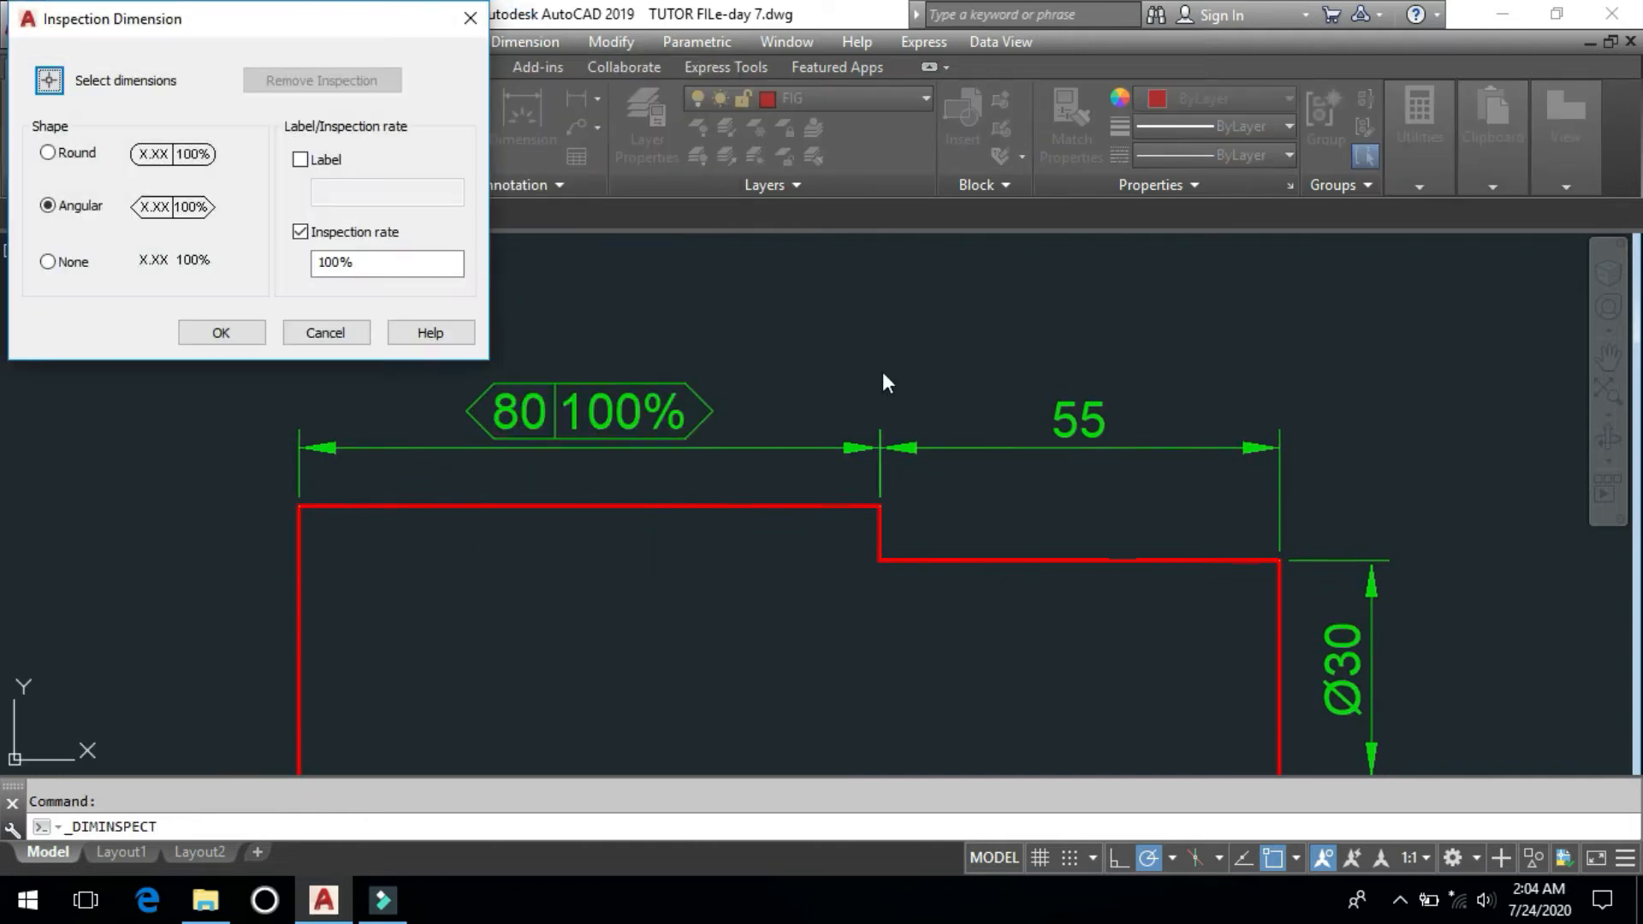
pyautogui.click(60, 82)
pyautogui.click(1052, 410)
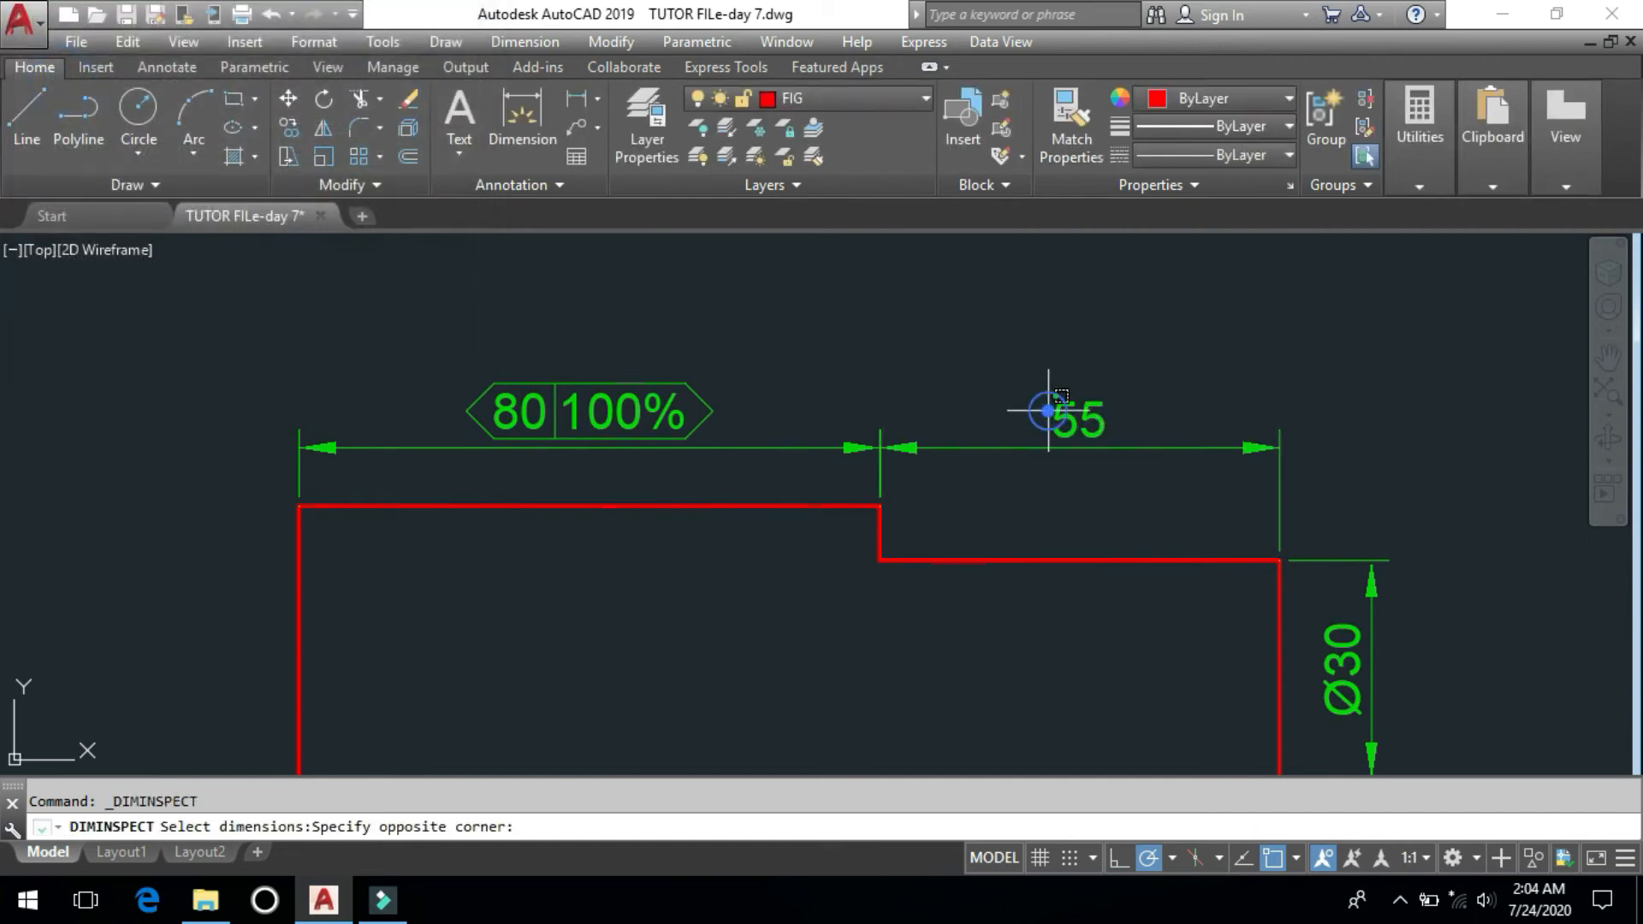
pyautogui.click(986, 465)
pyautogui.press('Return')
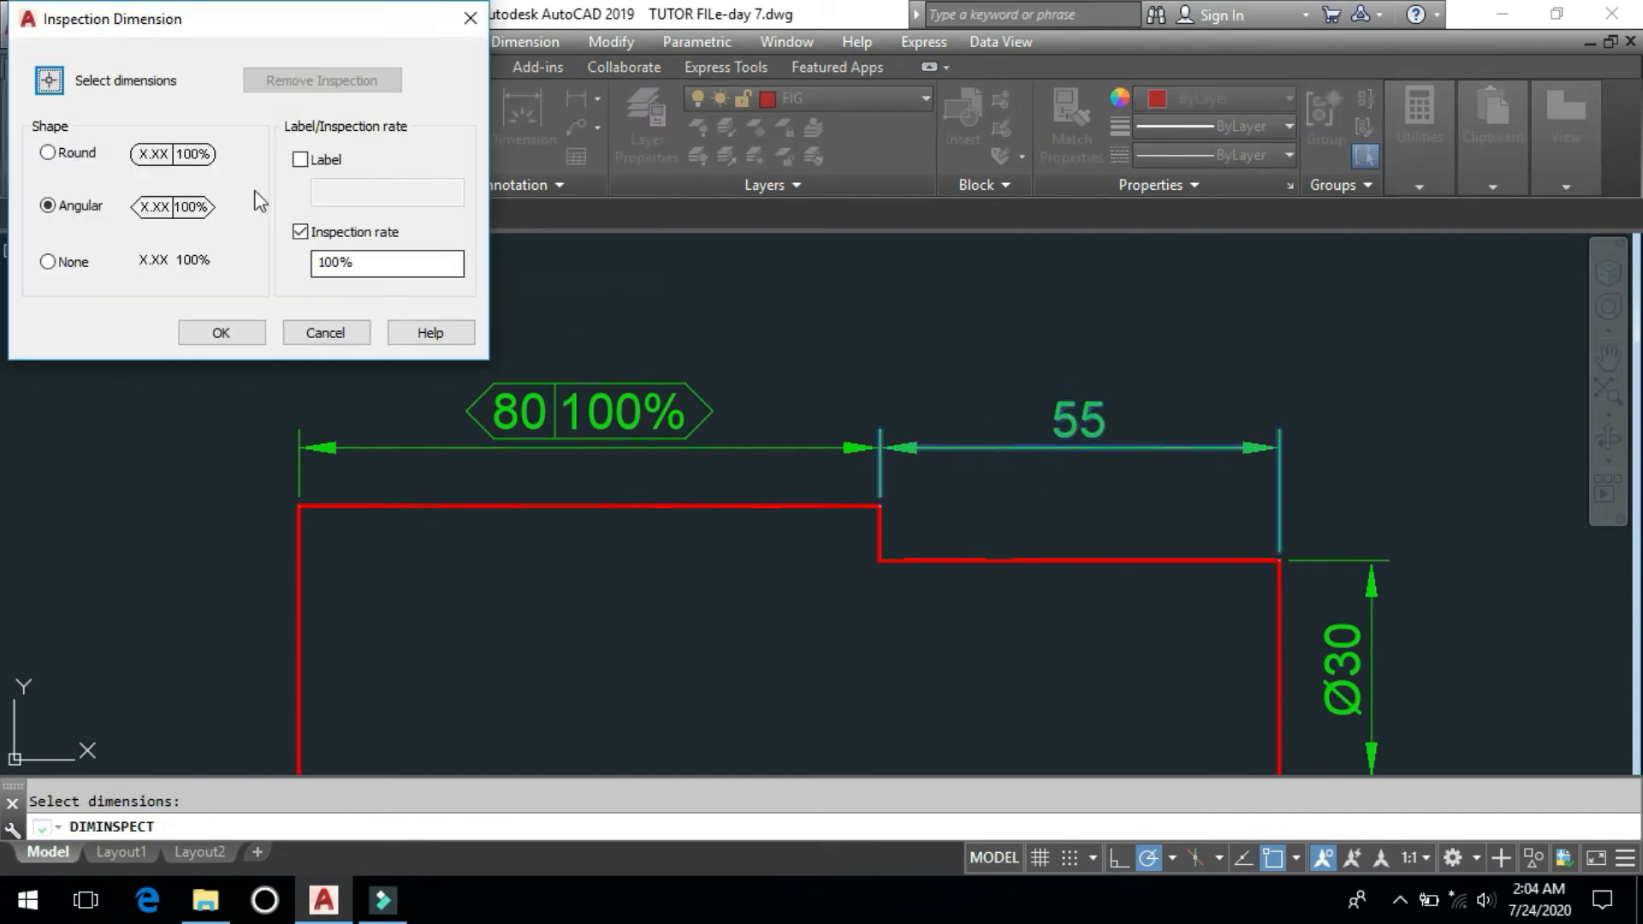
pyautogui.click(301, 160)
pyautogui.click(359, 193)
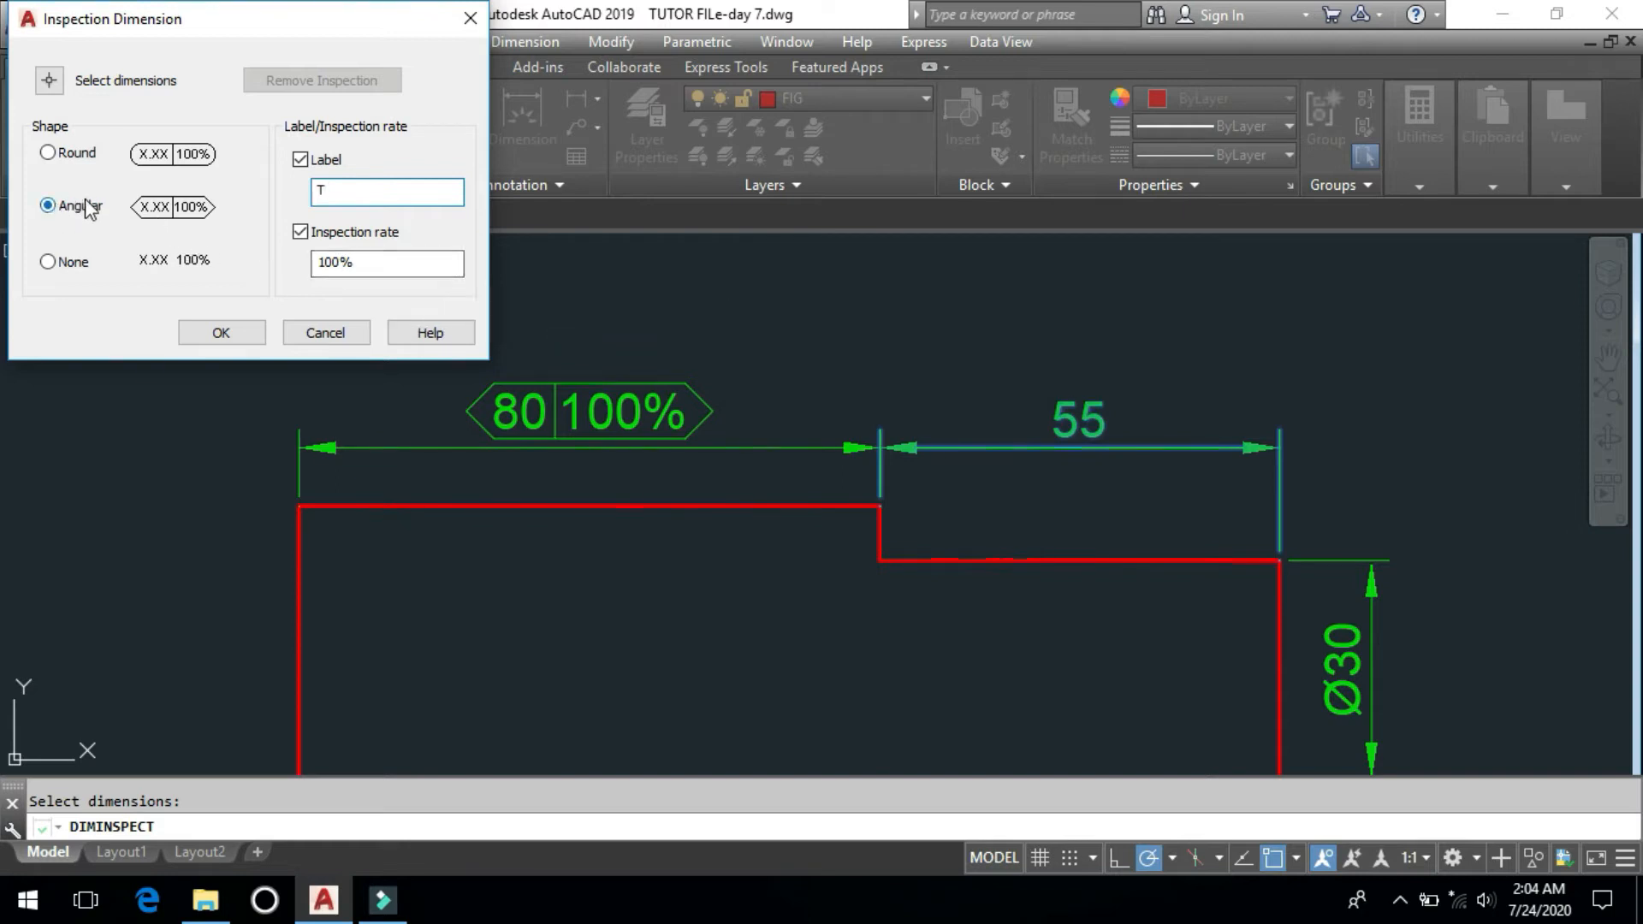
pyautogui.click(220, 332)
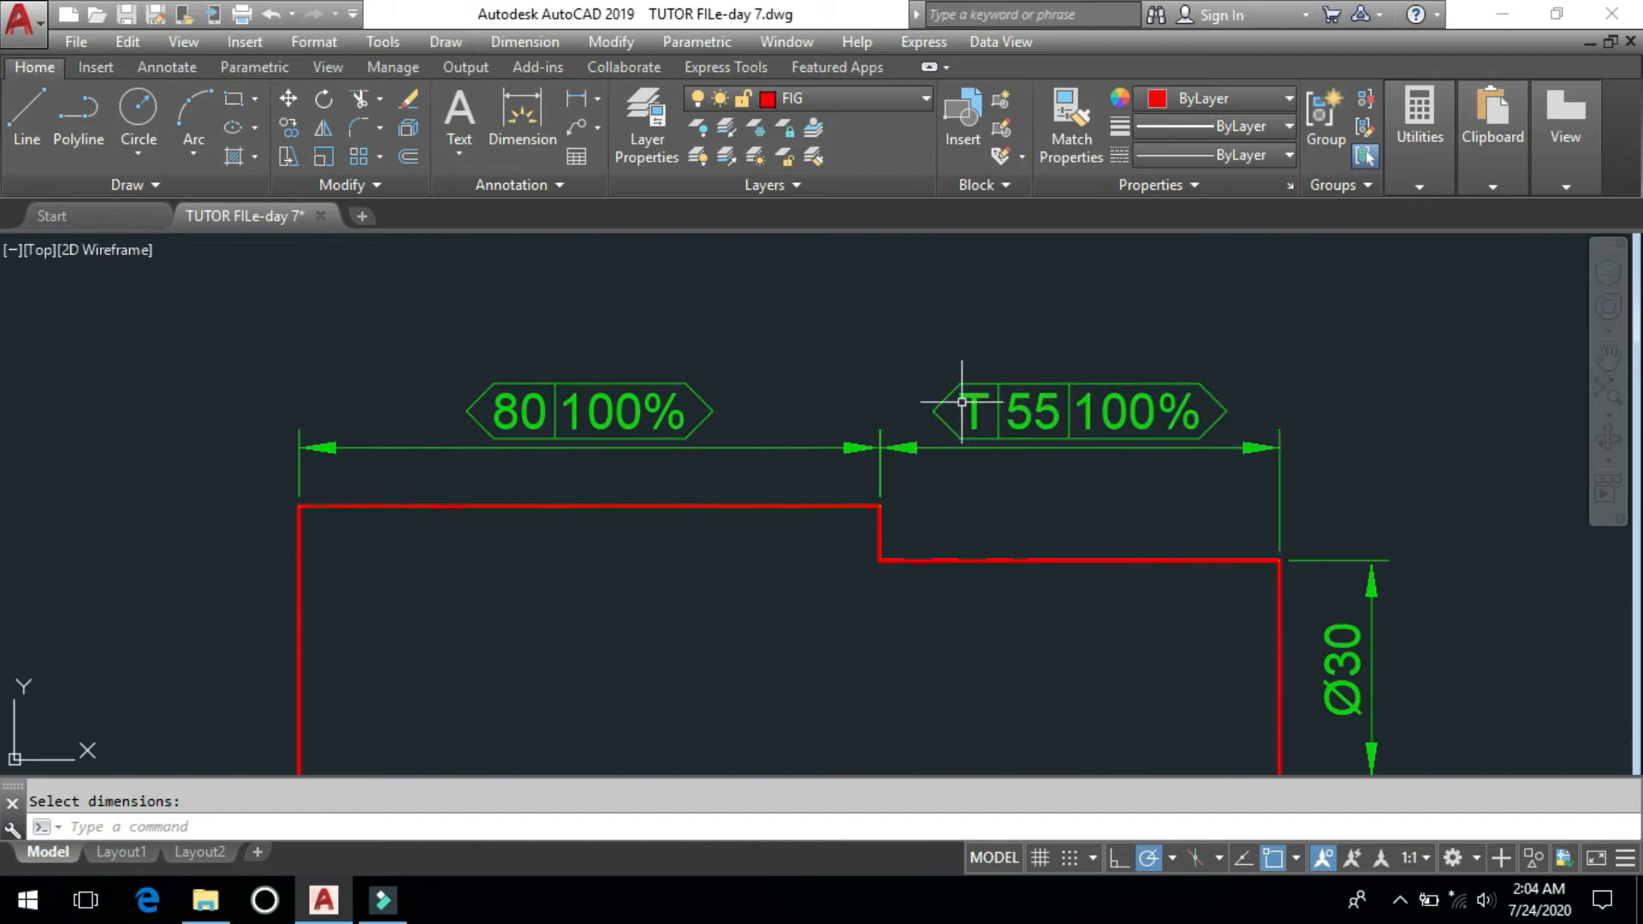
pyautogui.scroll(-2, 1155, 476)
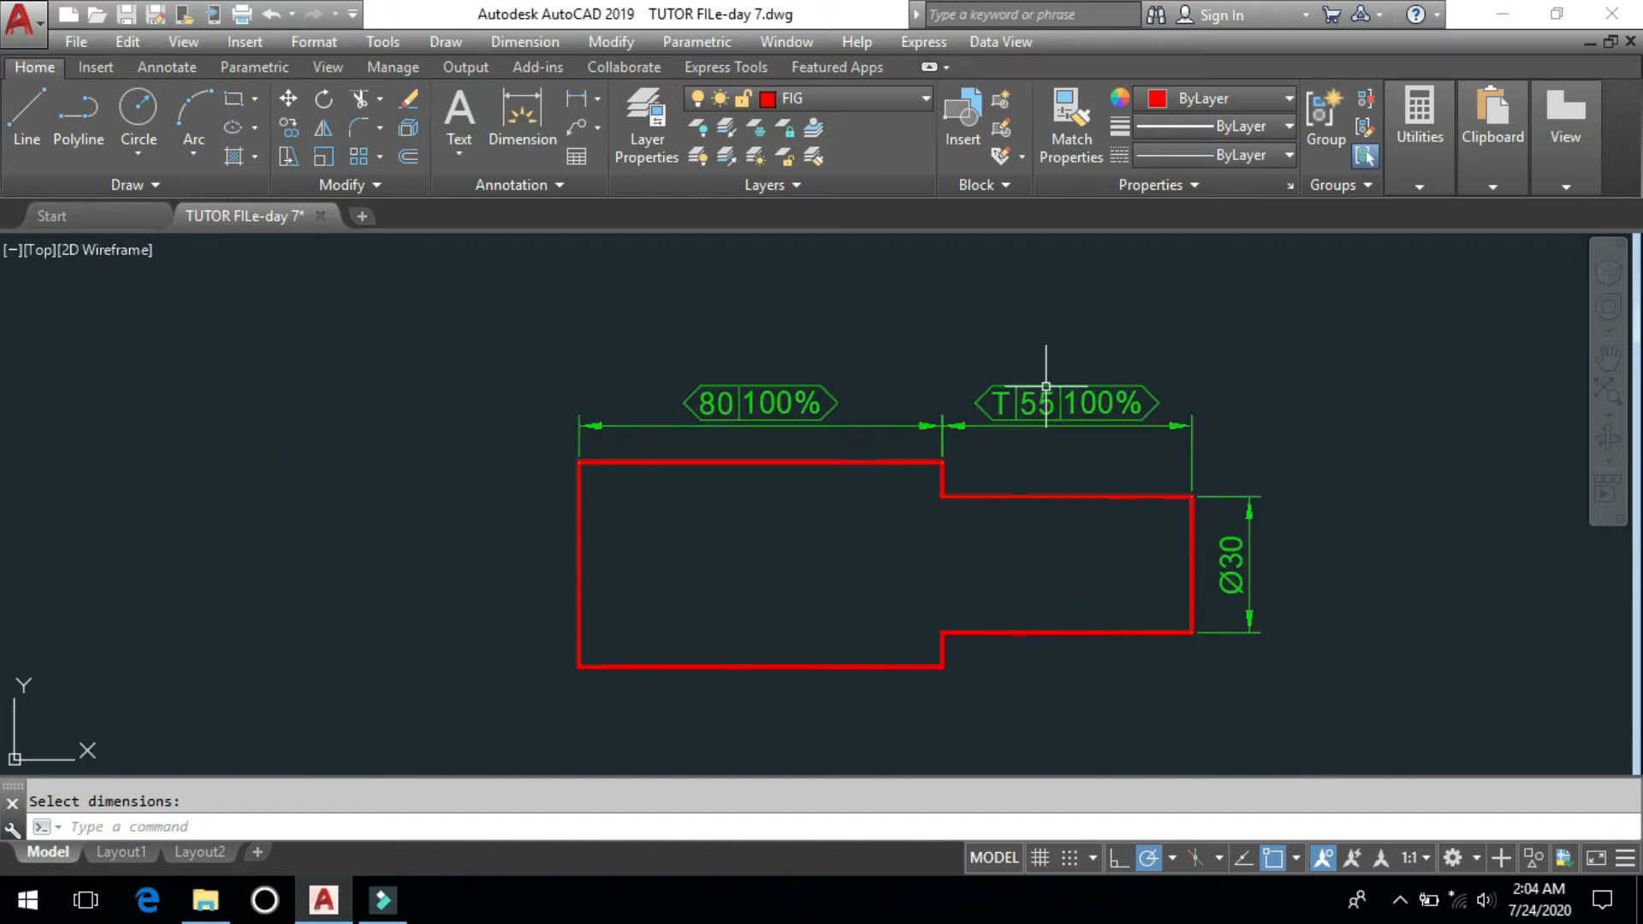
pyautogui.moveTo(1061, 525); pyautogui.dragTo(1024, 525, button='middle')
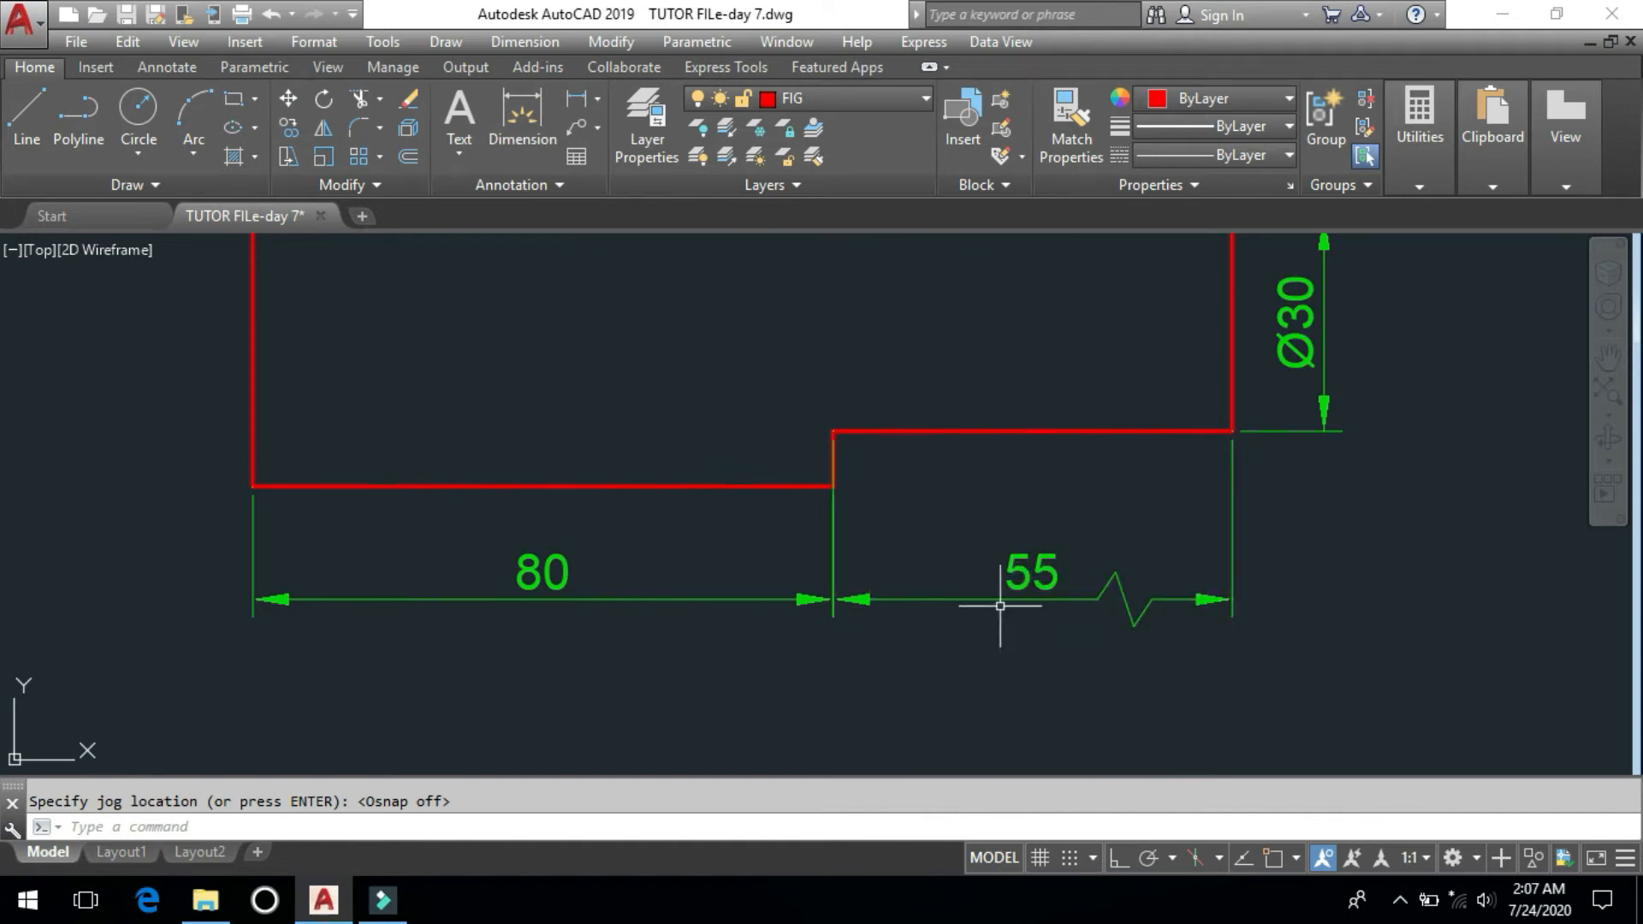
# - Add a jog to the 80 dimension line below the shaft, just past its text, using DIMJOGLINE
pyautogui.click(527, 43)
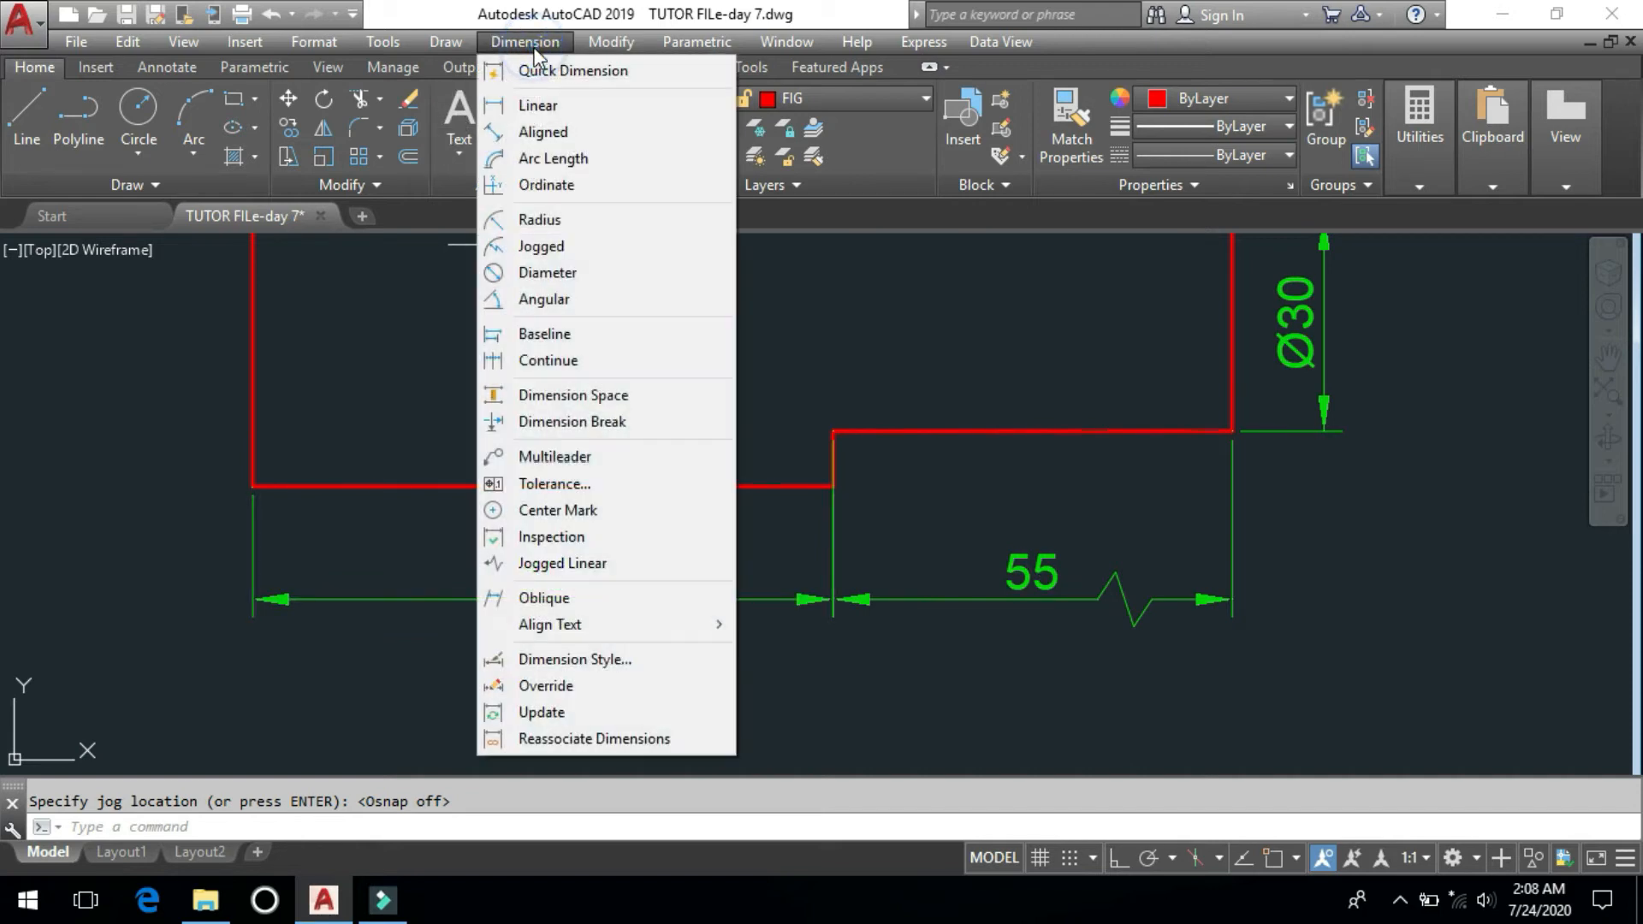
pyautogui.click(624, 562)
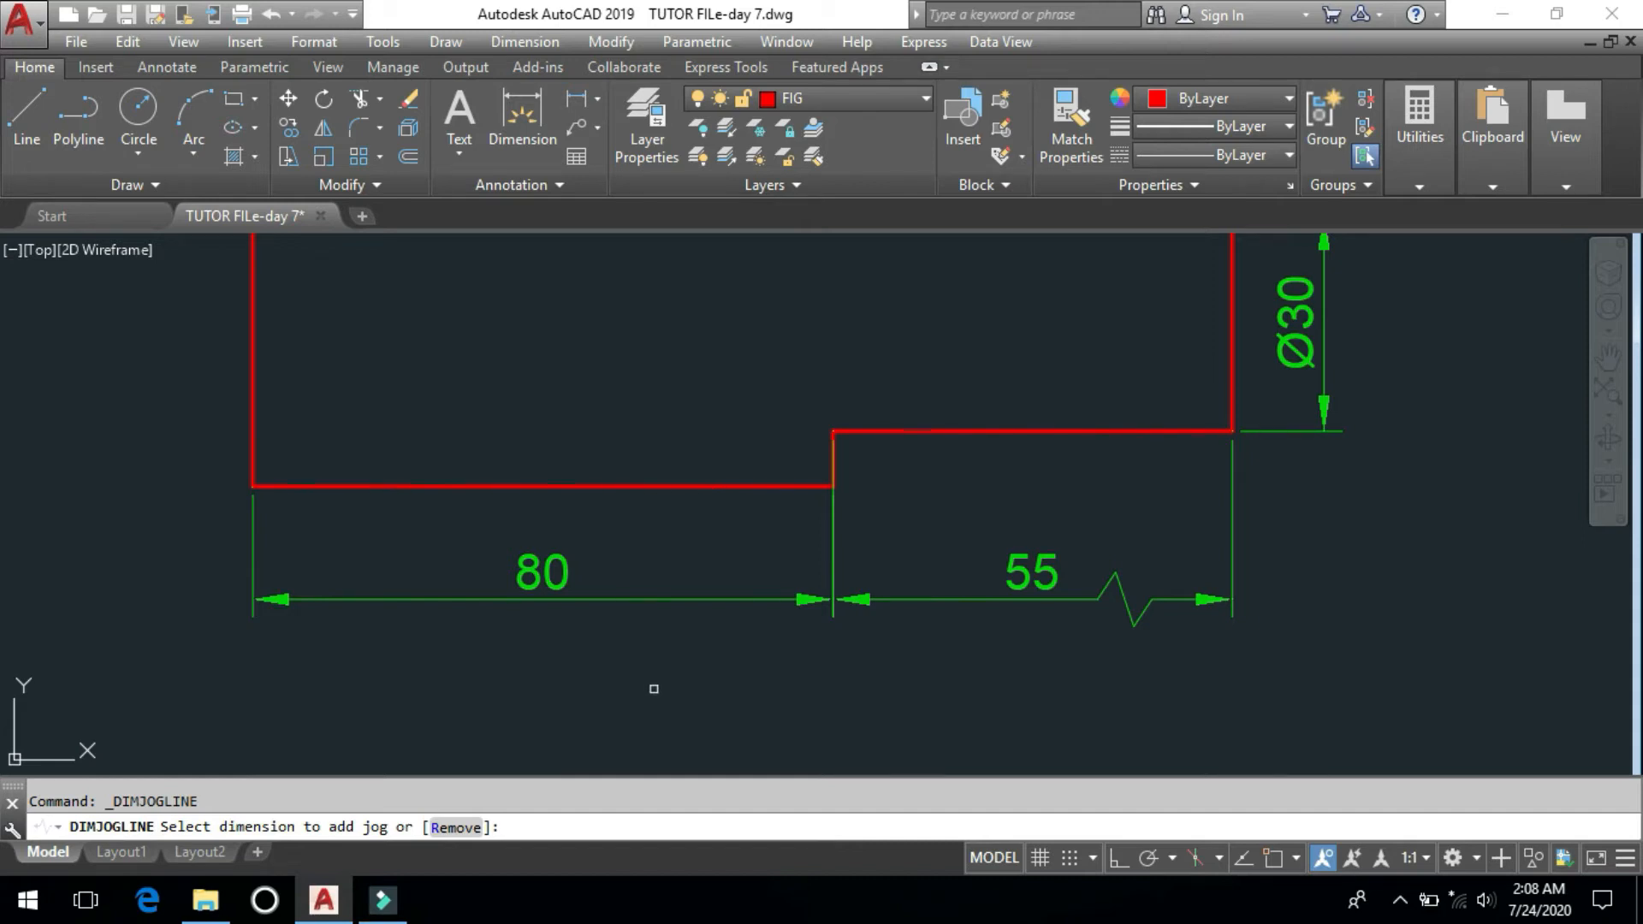
pyautogui.click(673, 597)
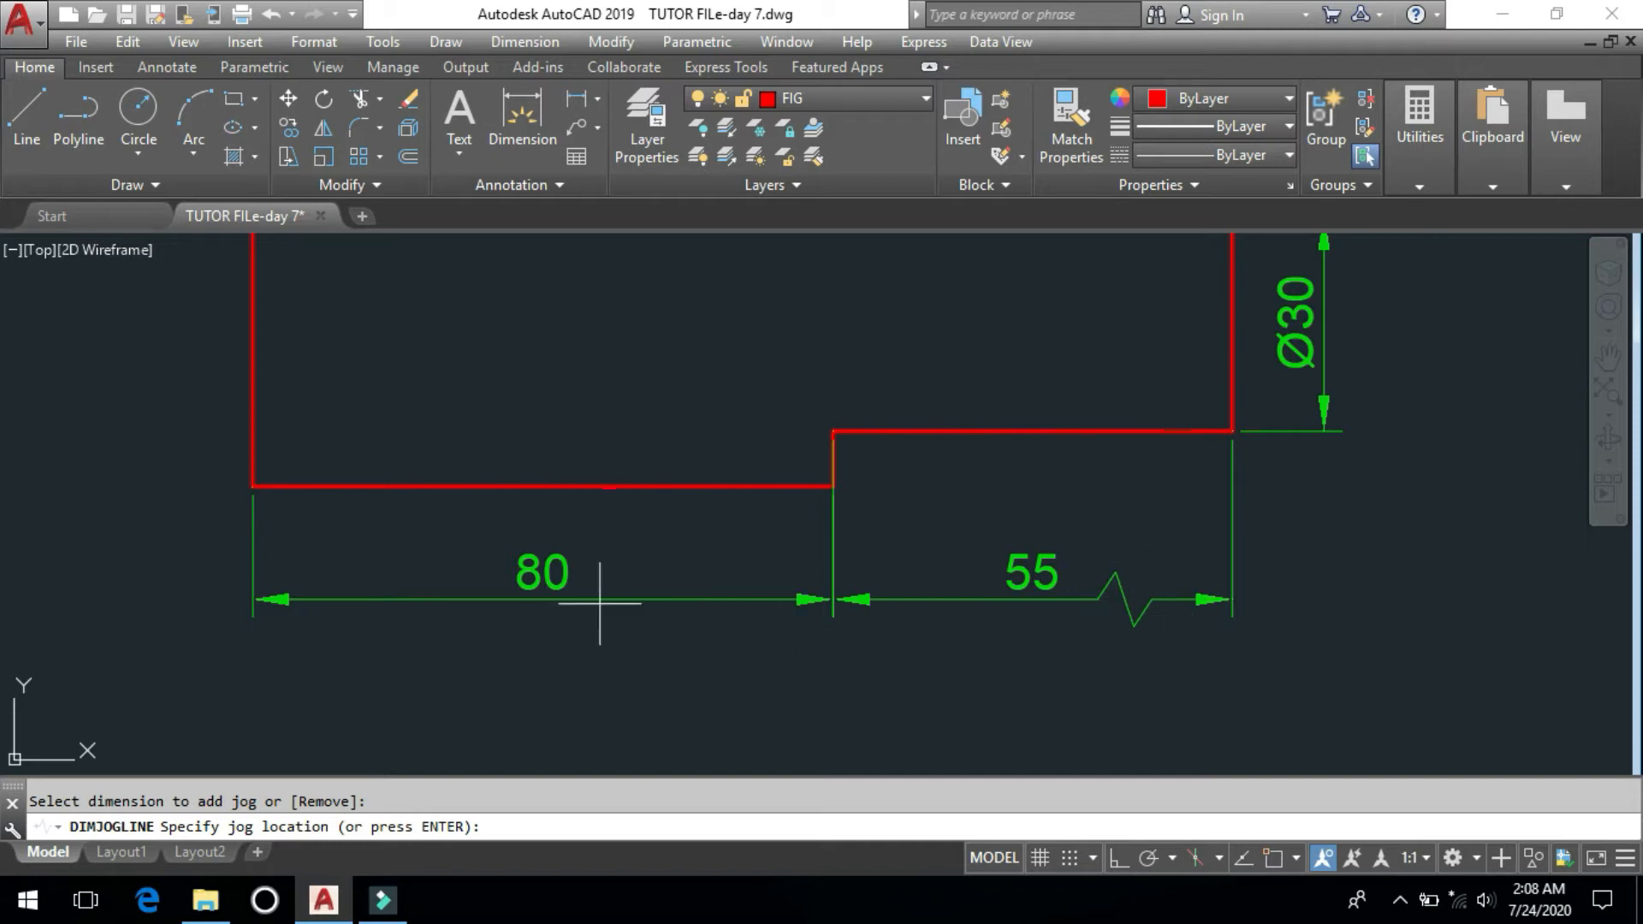
pyautogui.click(675, 613)
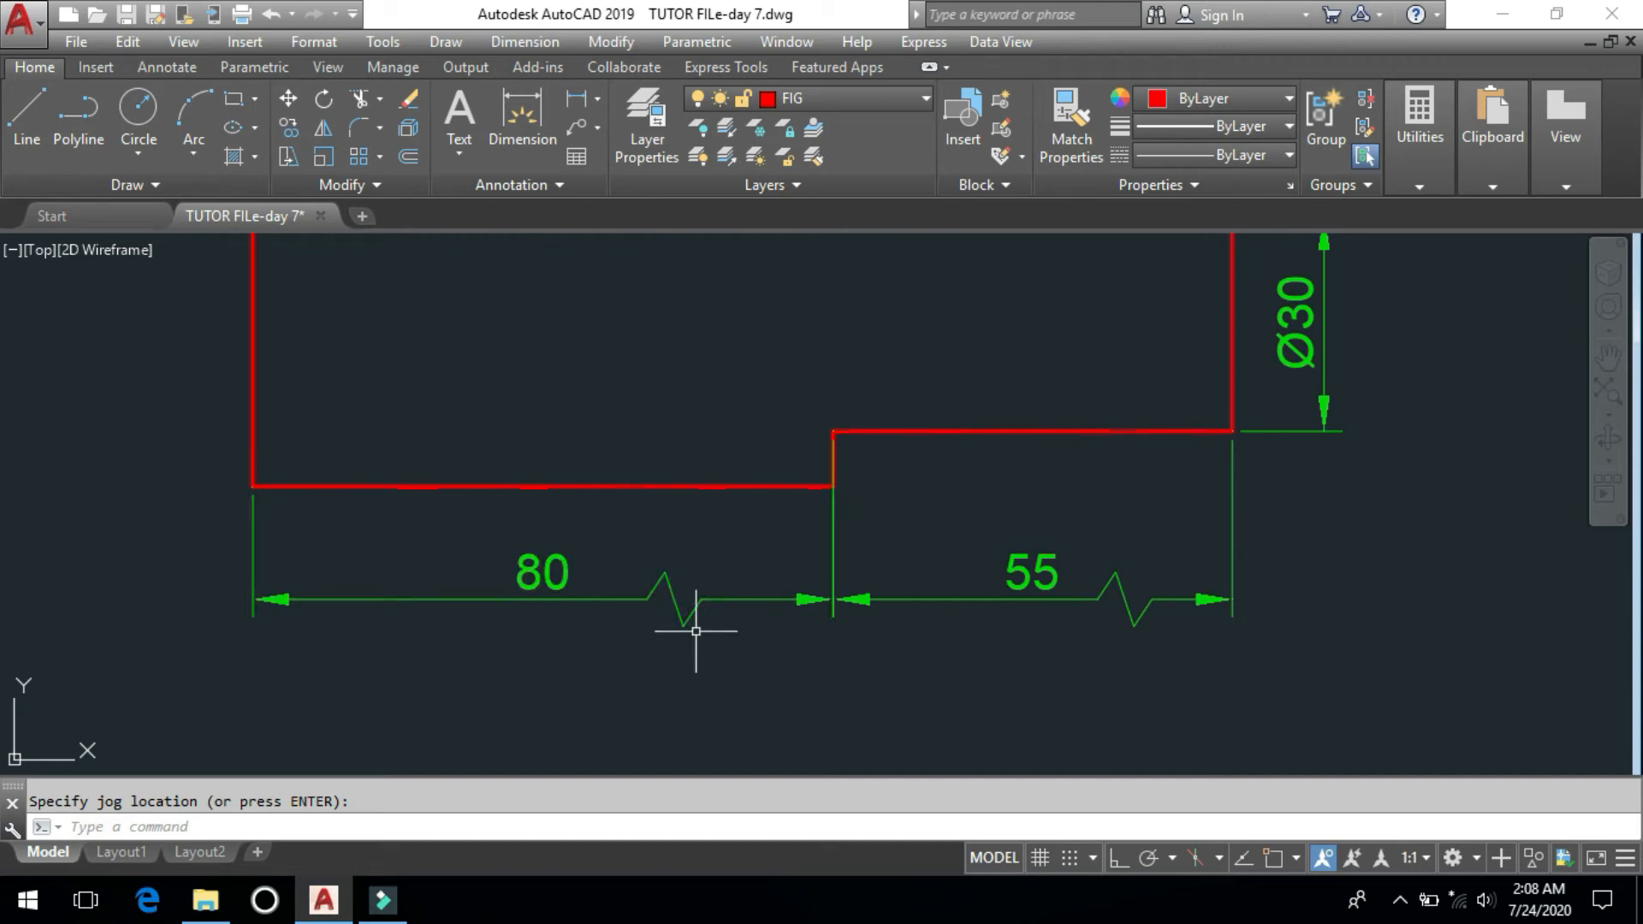
# - Remove the jog from the 80 dimension line below the shaft
pyautogui.click(525, 42)
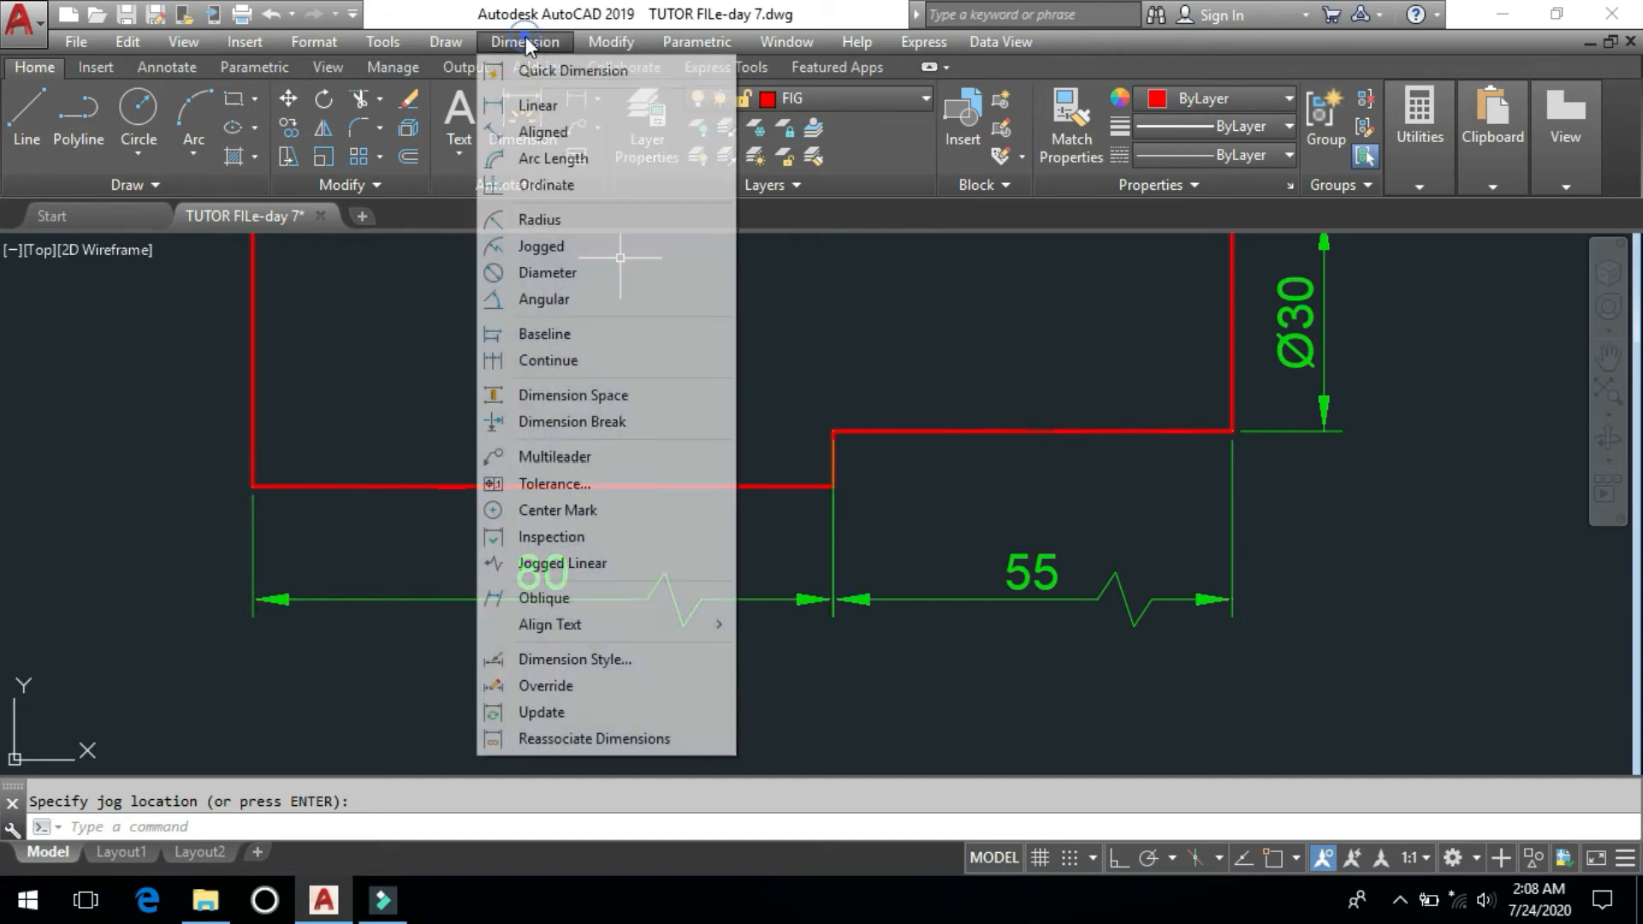
pyautogui.click(596, 563)
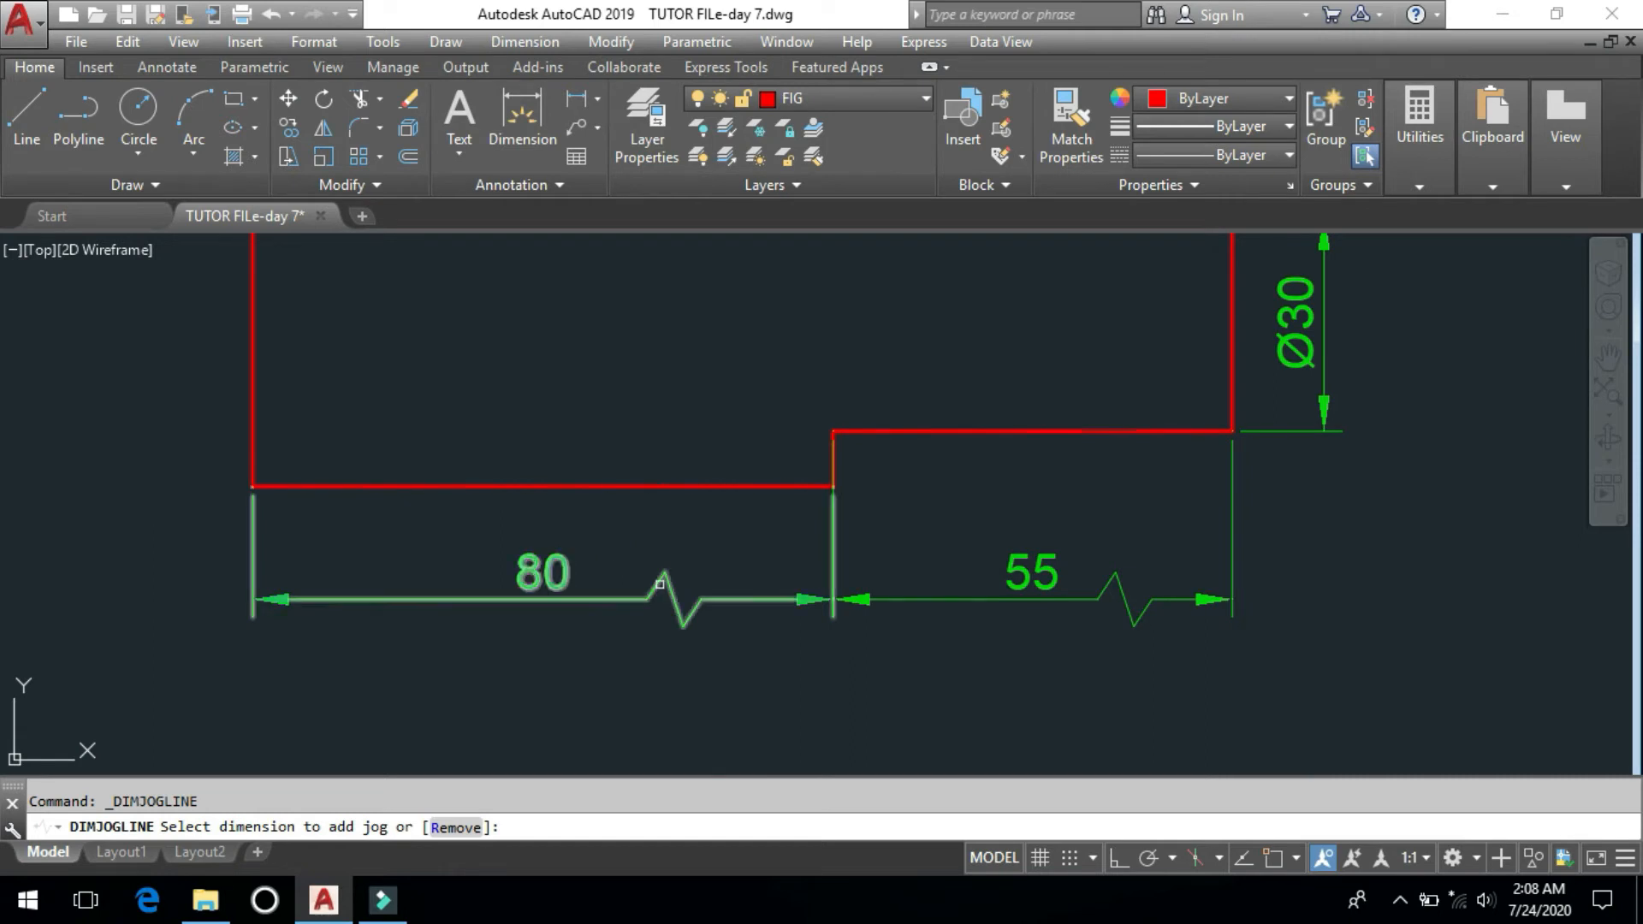
pyautogui.click(456, 827)
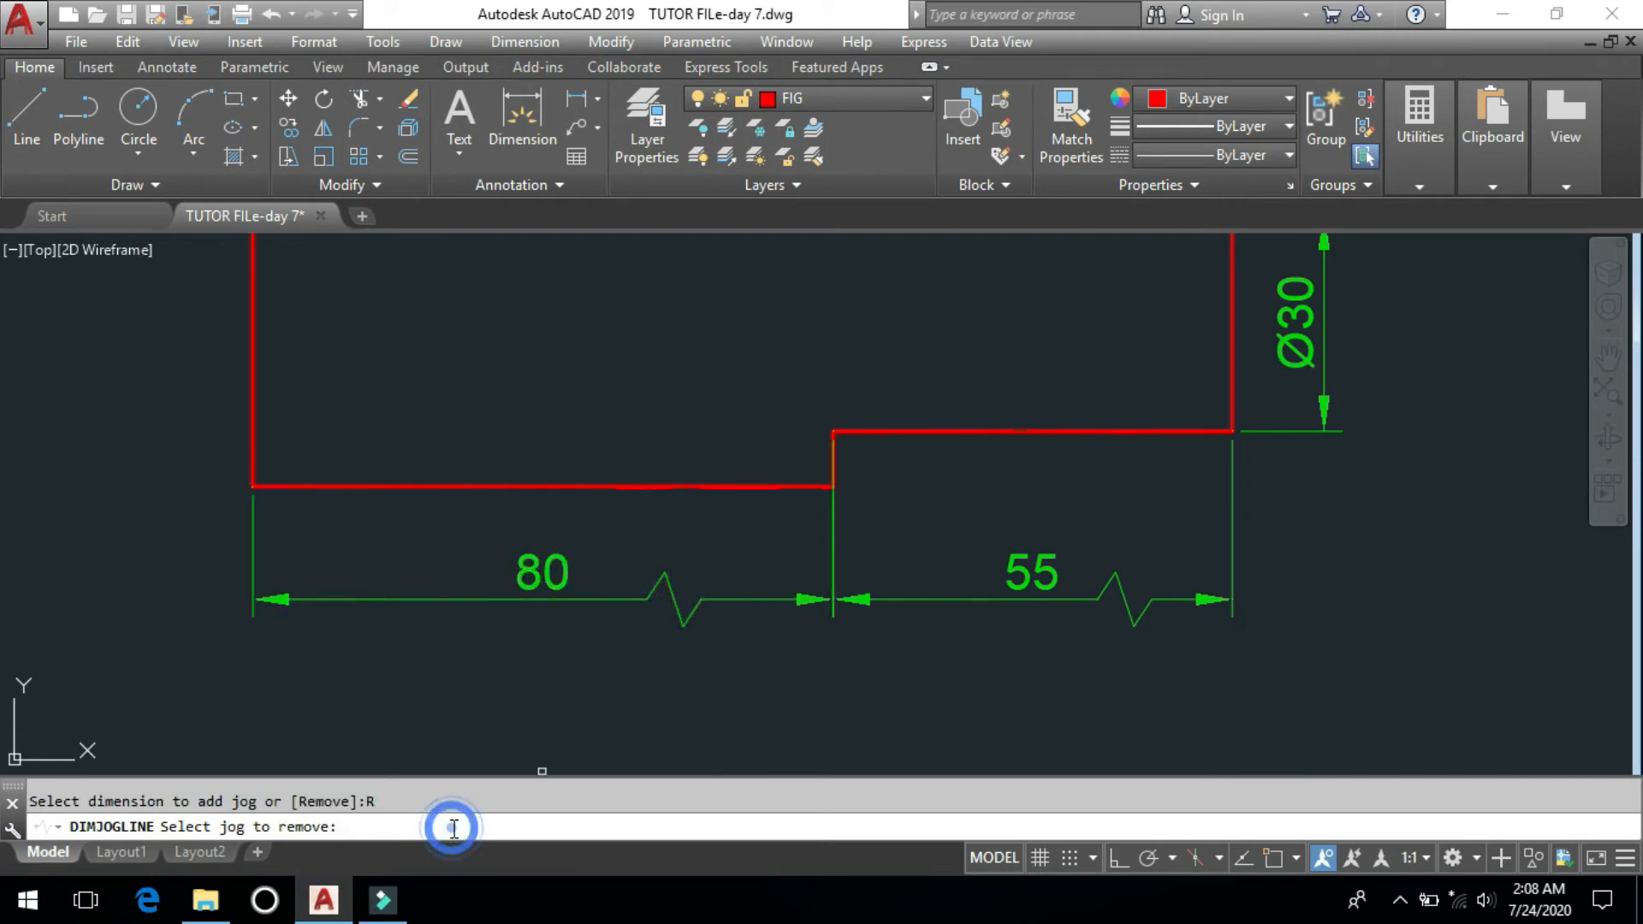
pyautogui.click(651, 609)
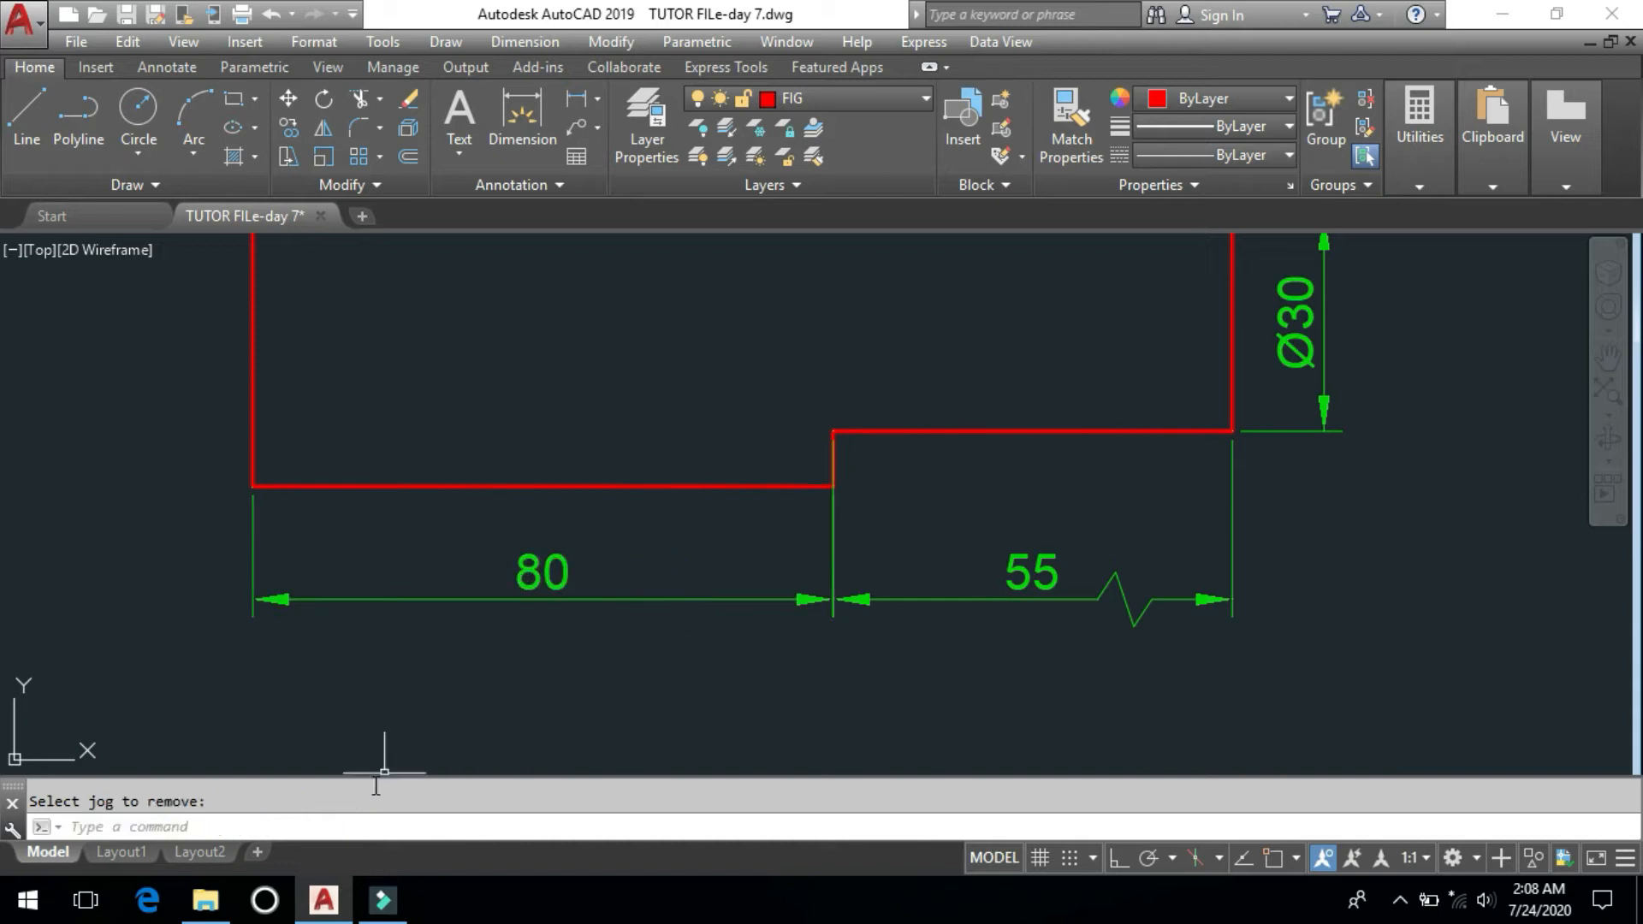
# - Remove the jog from the 55 dimension line below the shaft
pyautogui.click(537, 44)
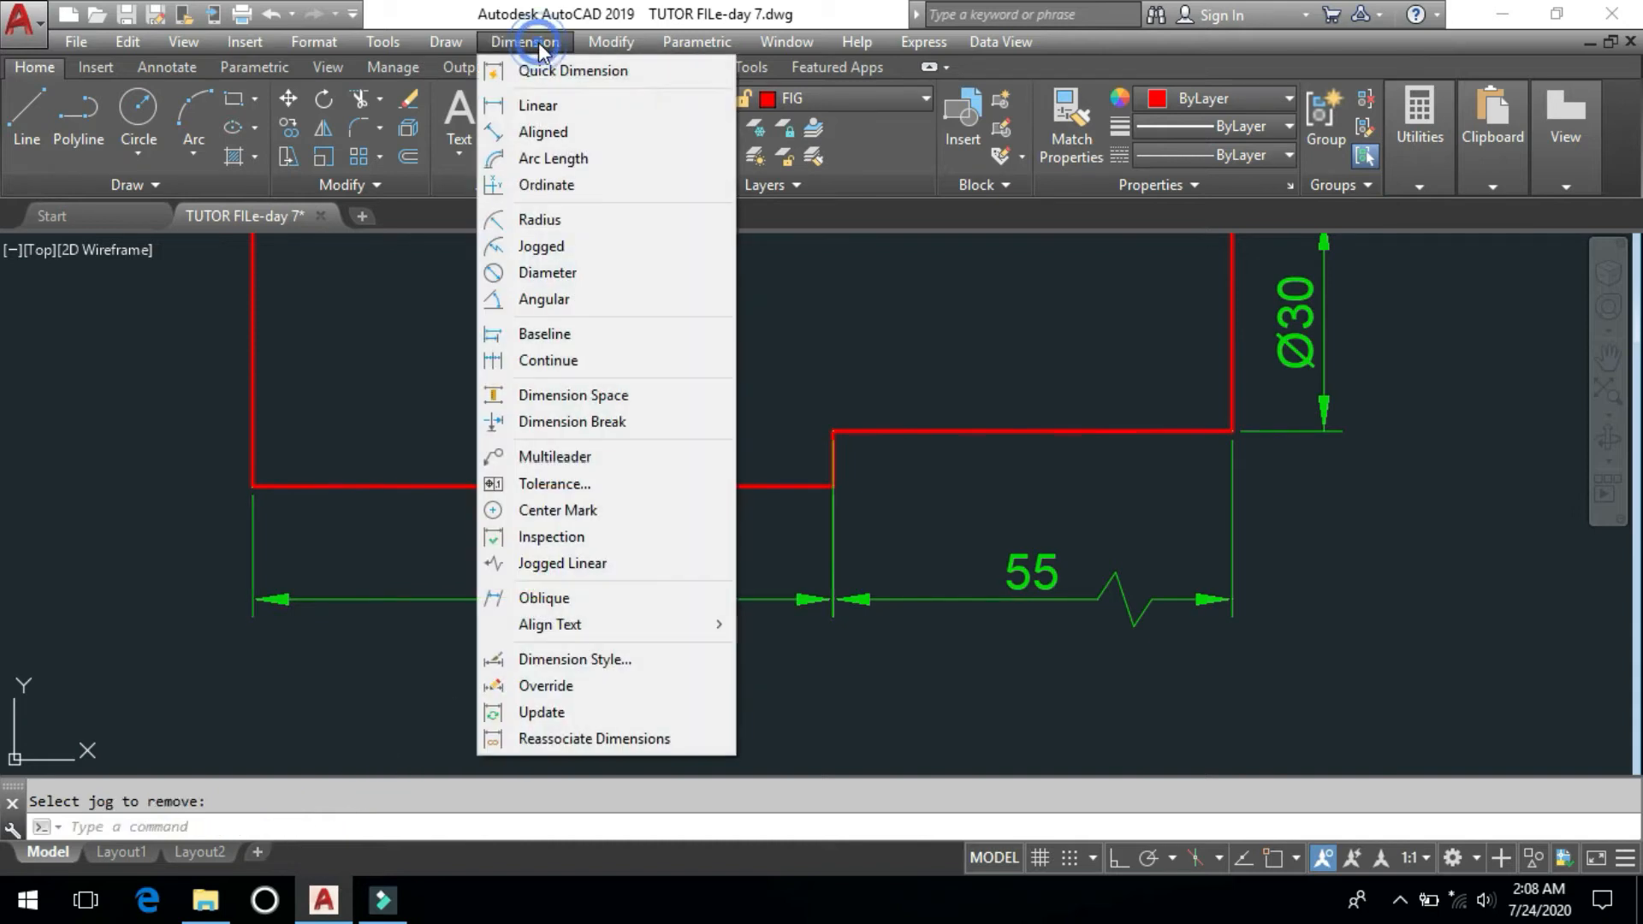
pyautogui.click(619, 564)
pyautogui.click(456, 828)
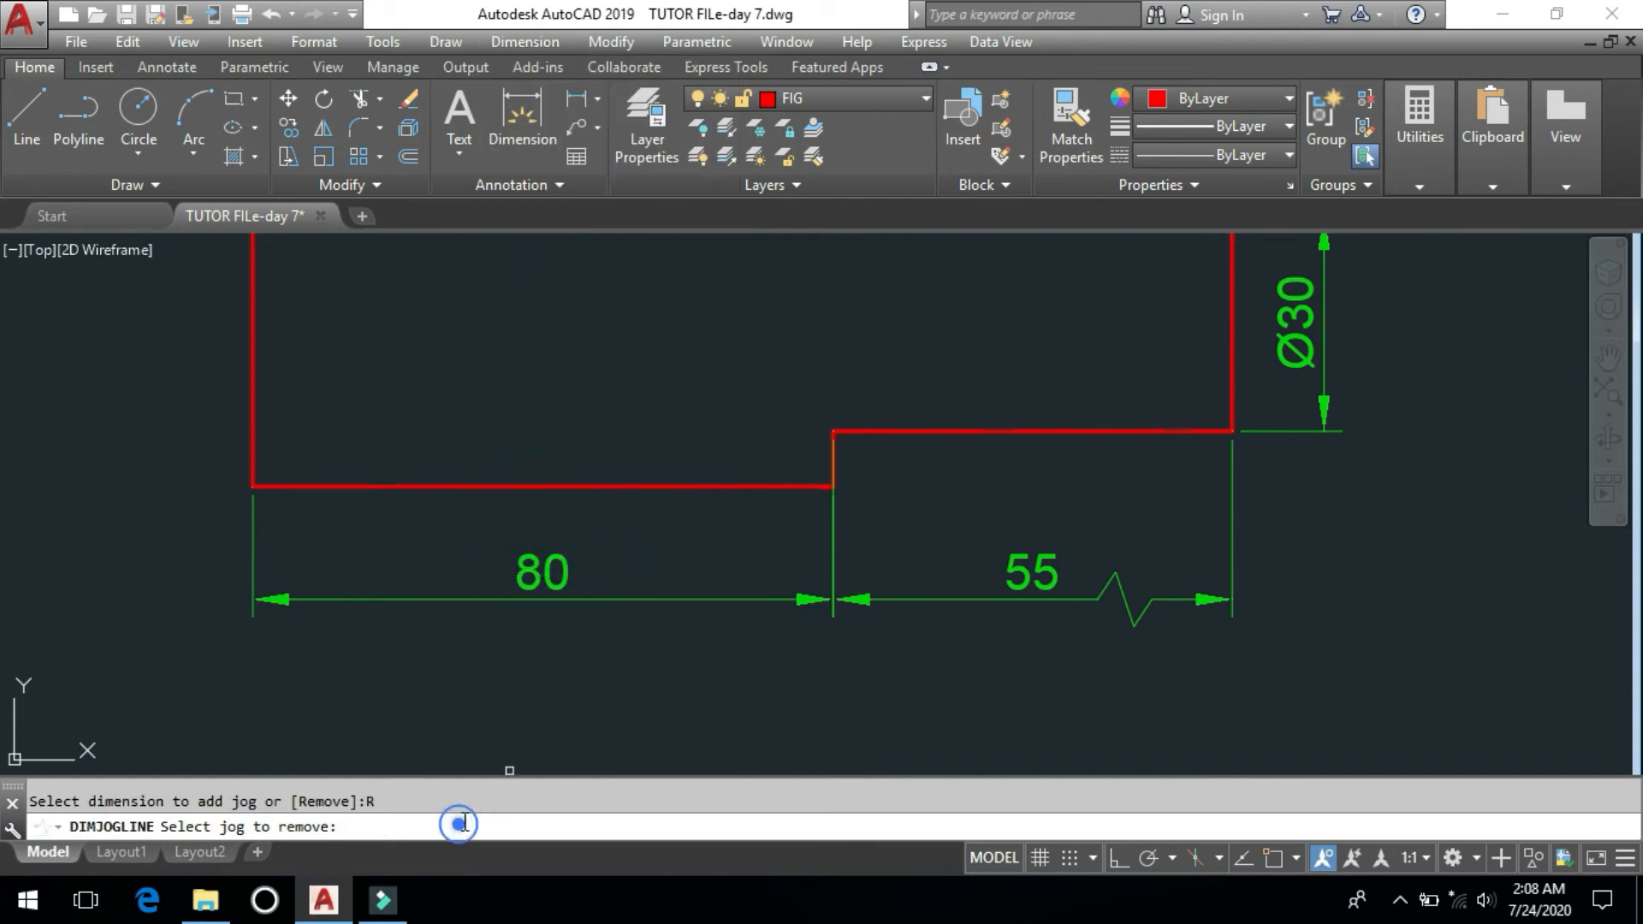
pyautogui.click(1125, 611)
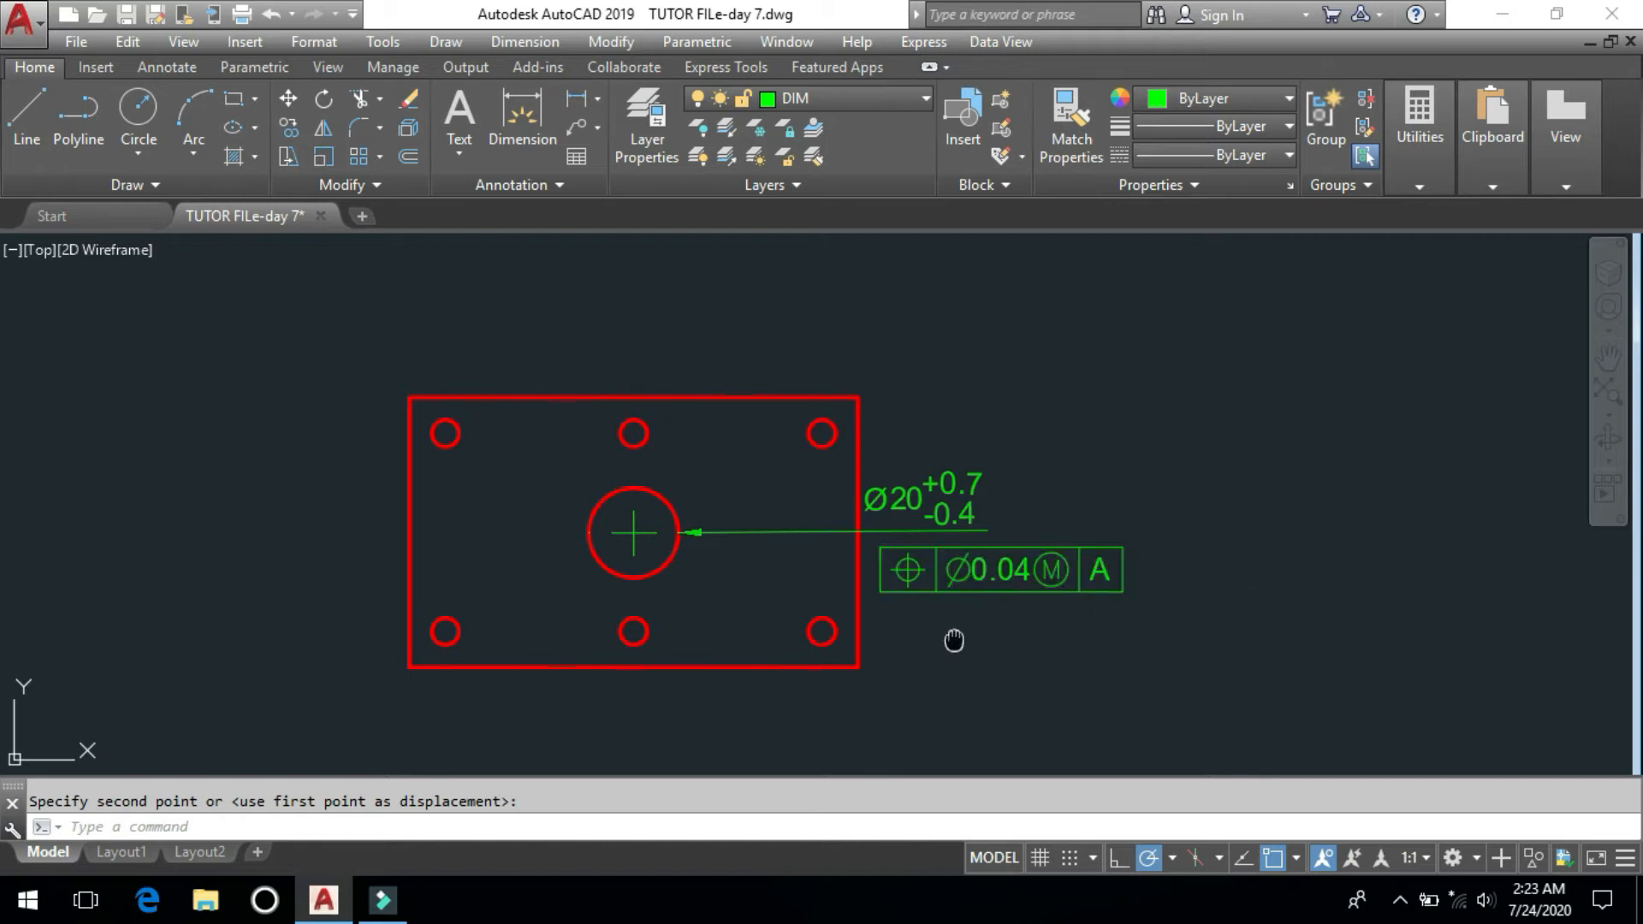
pyautogui.moveTo(954, 642); pyautogui.dragTo(961, 616, button='middle')
pyautogui.click(913, 556)
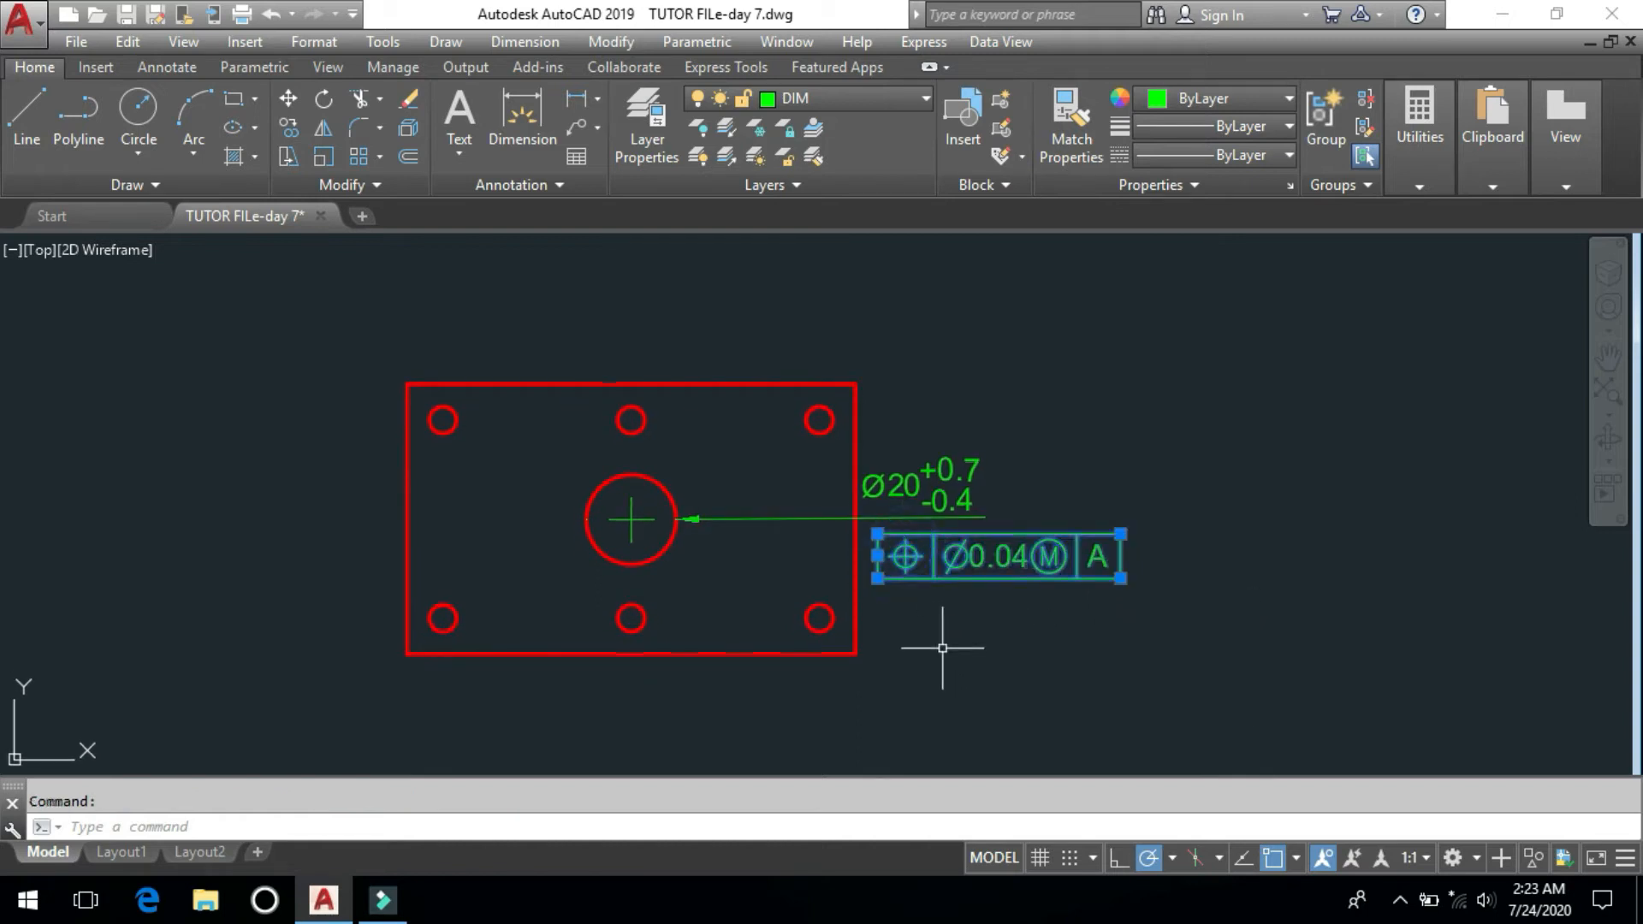
pyautogui.press('Escape')
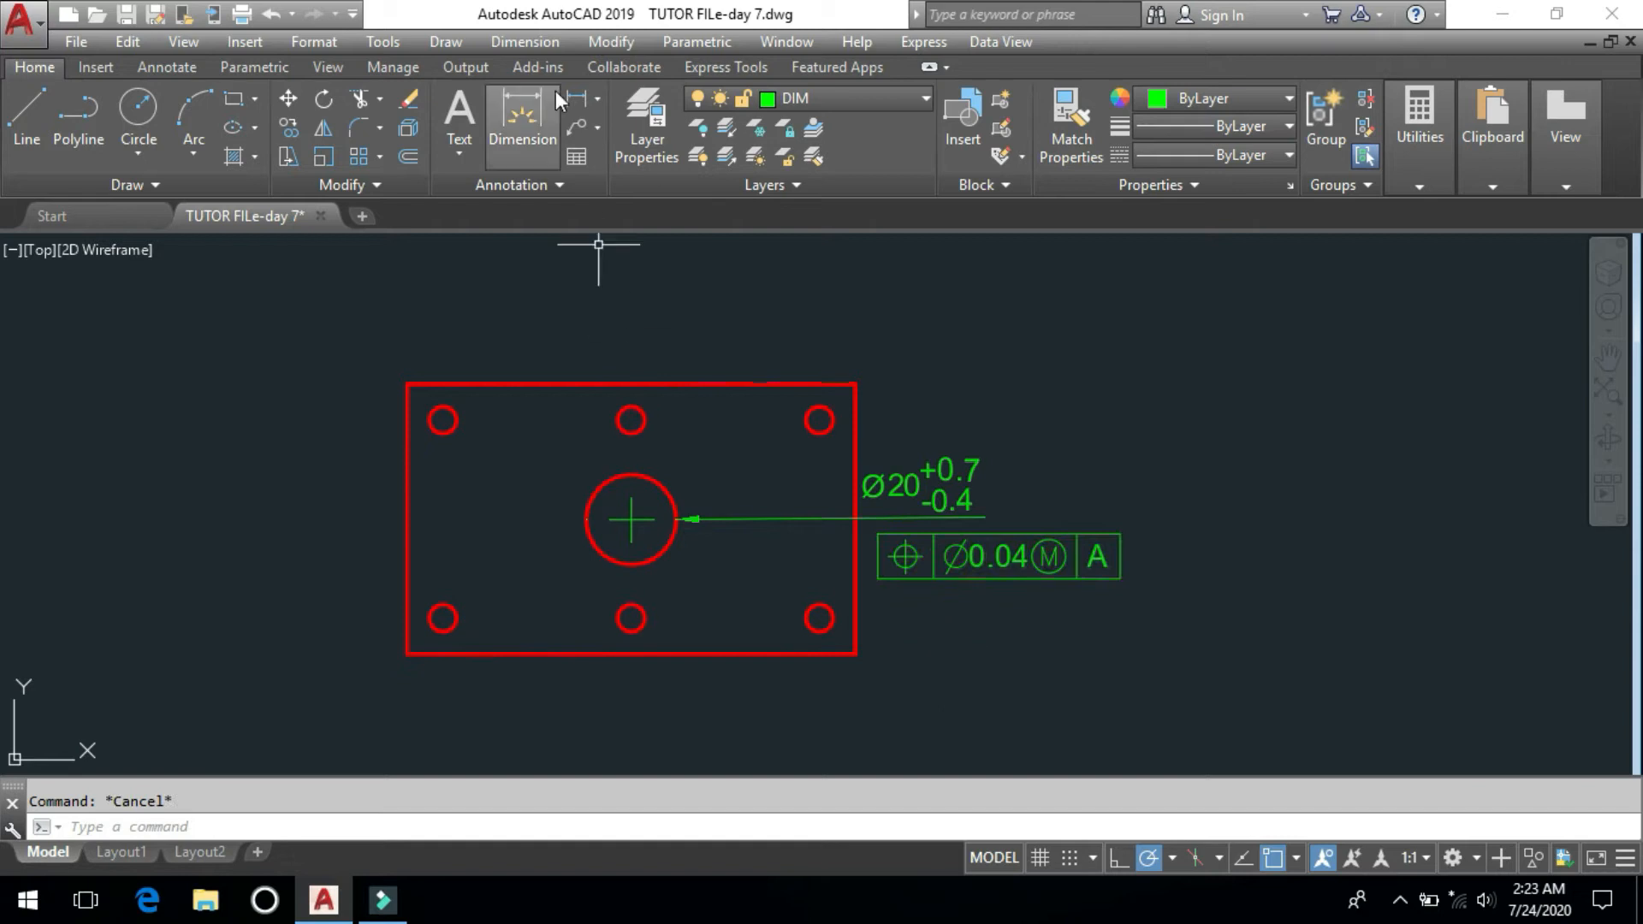
# - Start a new geometric tolerance for the plate drawing and choose the concentricity symbol in its first row
pyautogui.click(526, 43)
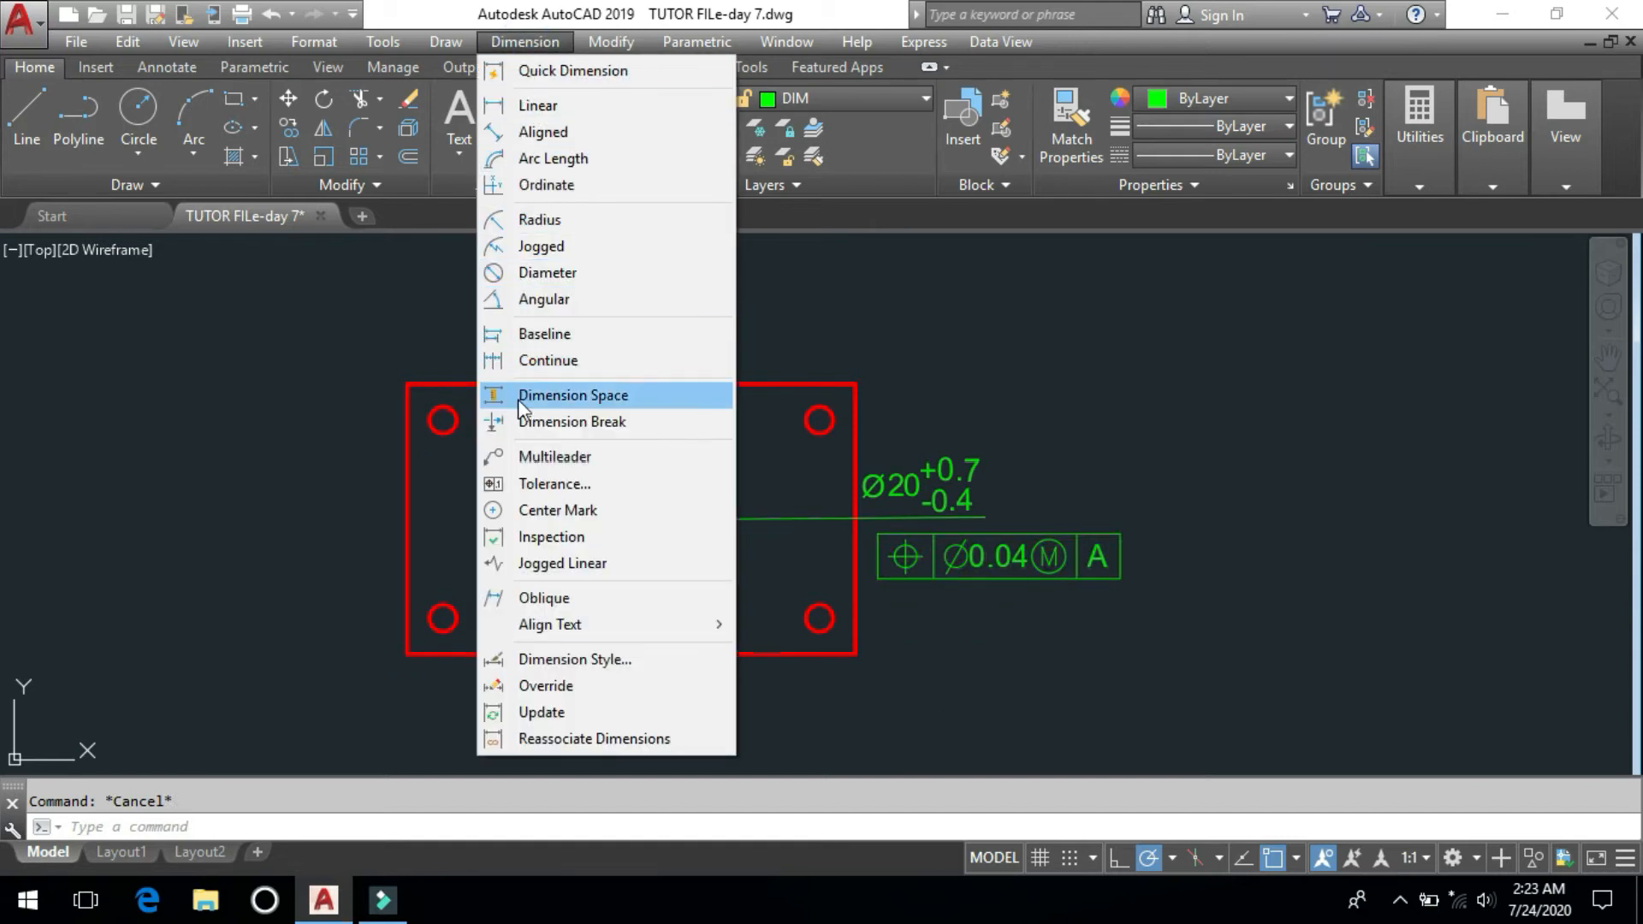
pyautogui.click(555, 485)
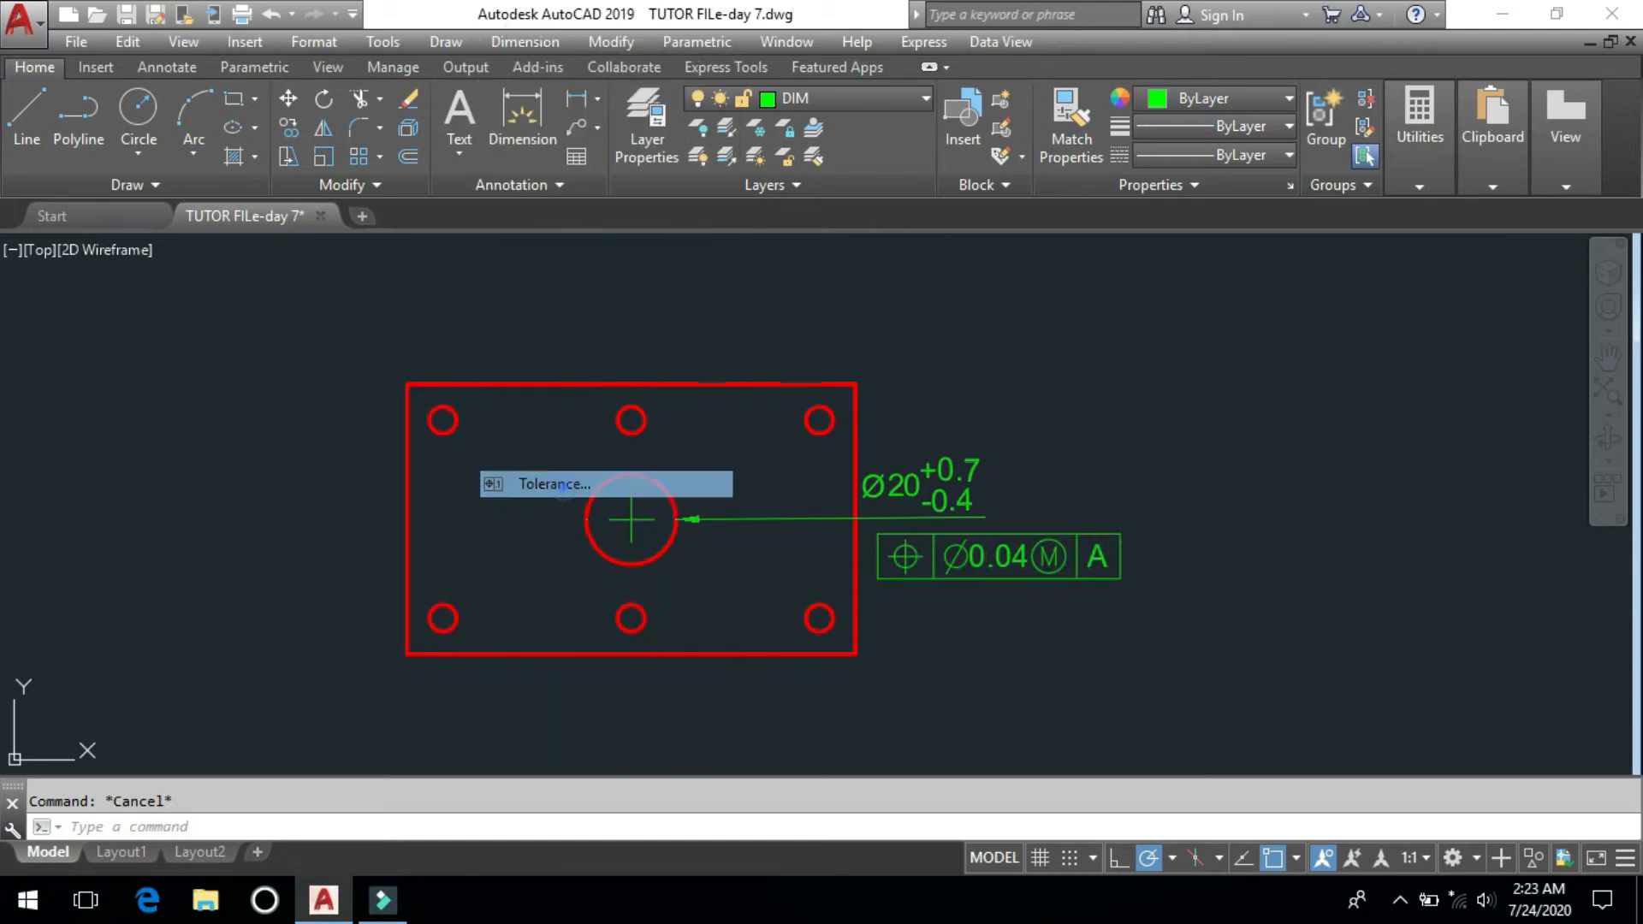
pyautogui.moveTo(781, 317); pyautogui.dragTo(818, 177)
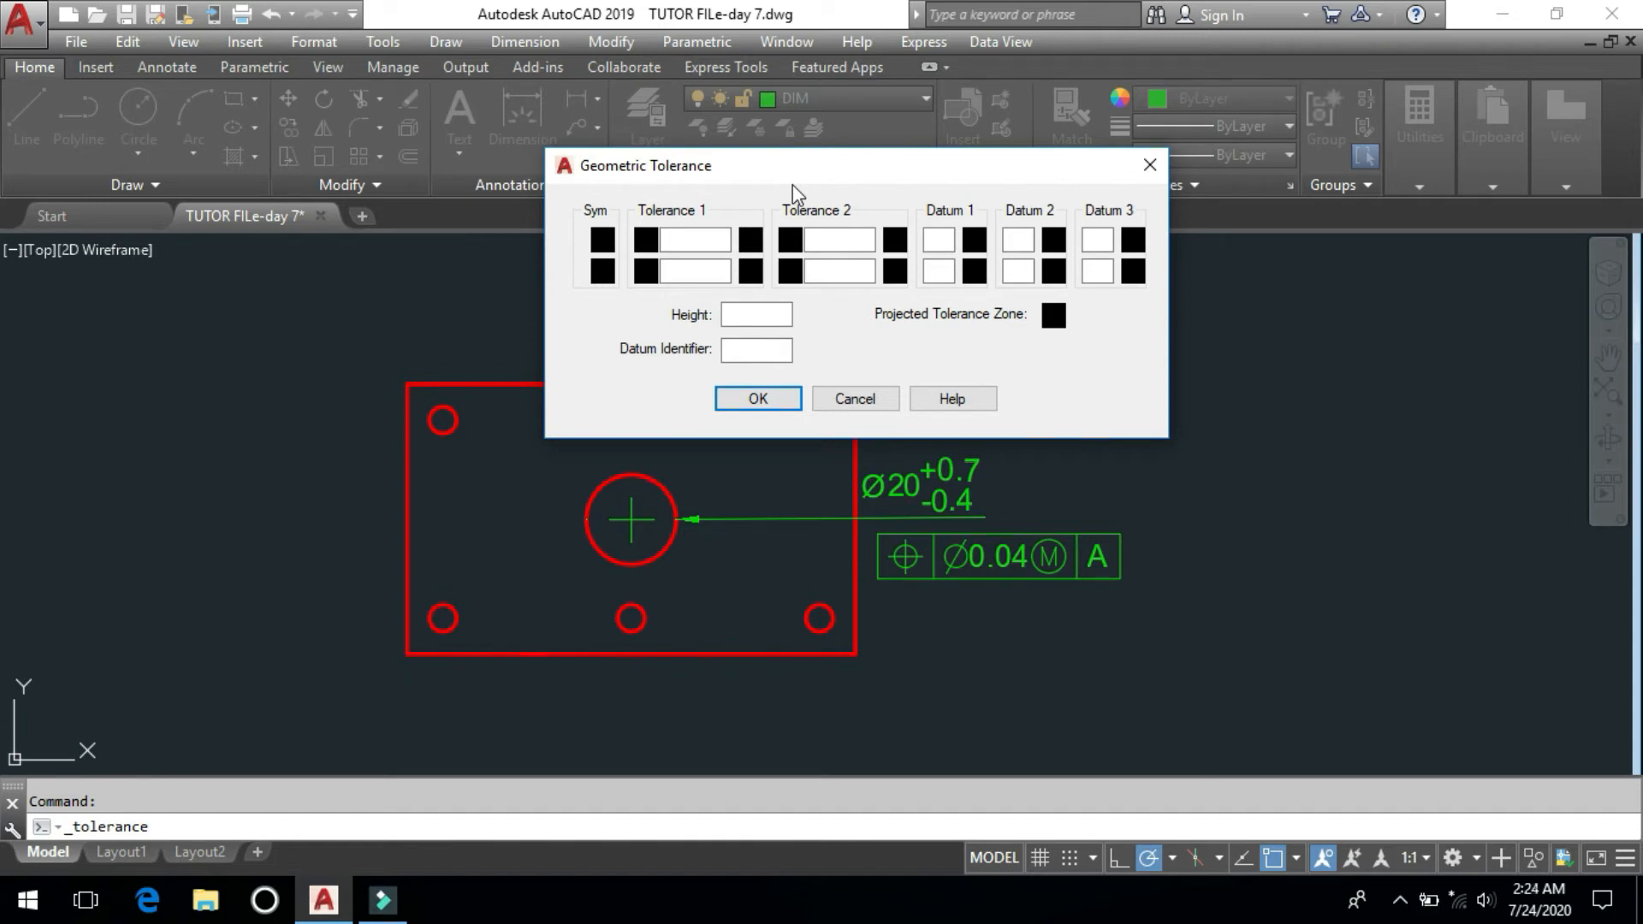
pyautogui.click(603, 242)
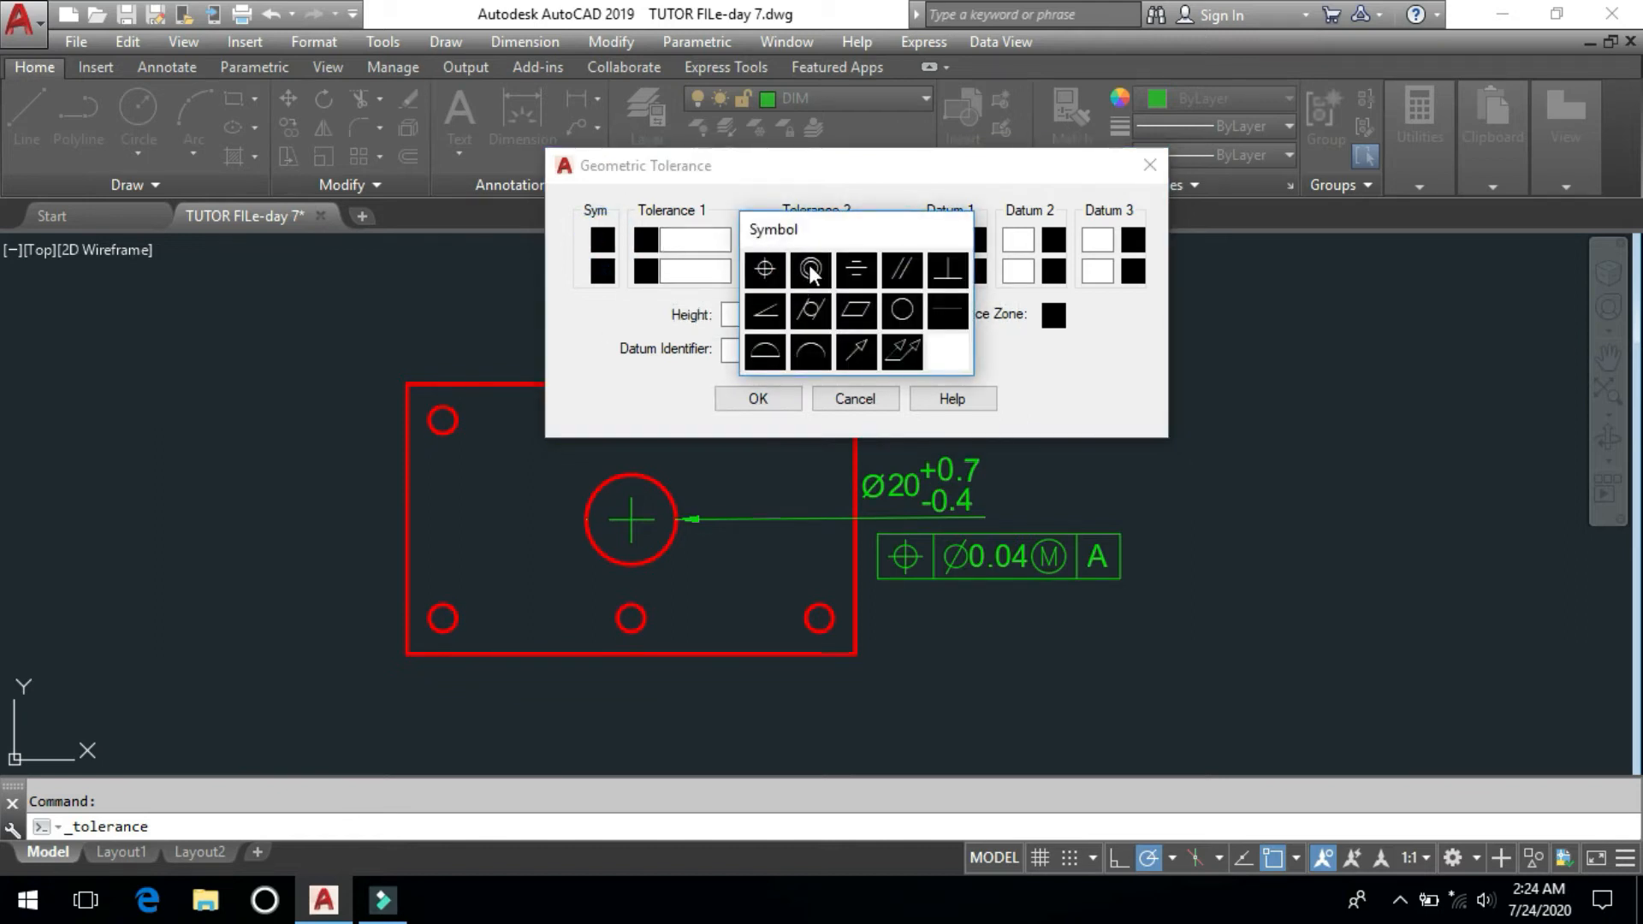
pyautogui.click(810, 270)
# - Try the position symbol, return to concentricity and add the diameter symbol to Tolerance 1
pyautogui.click(603, 240)
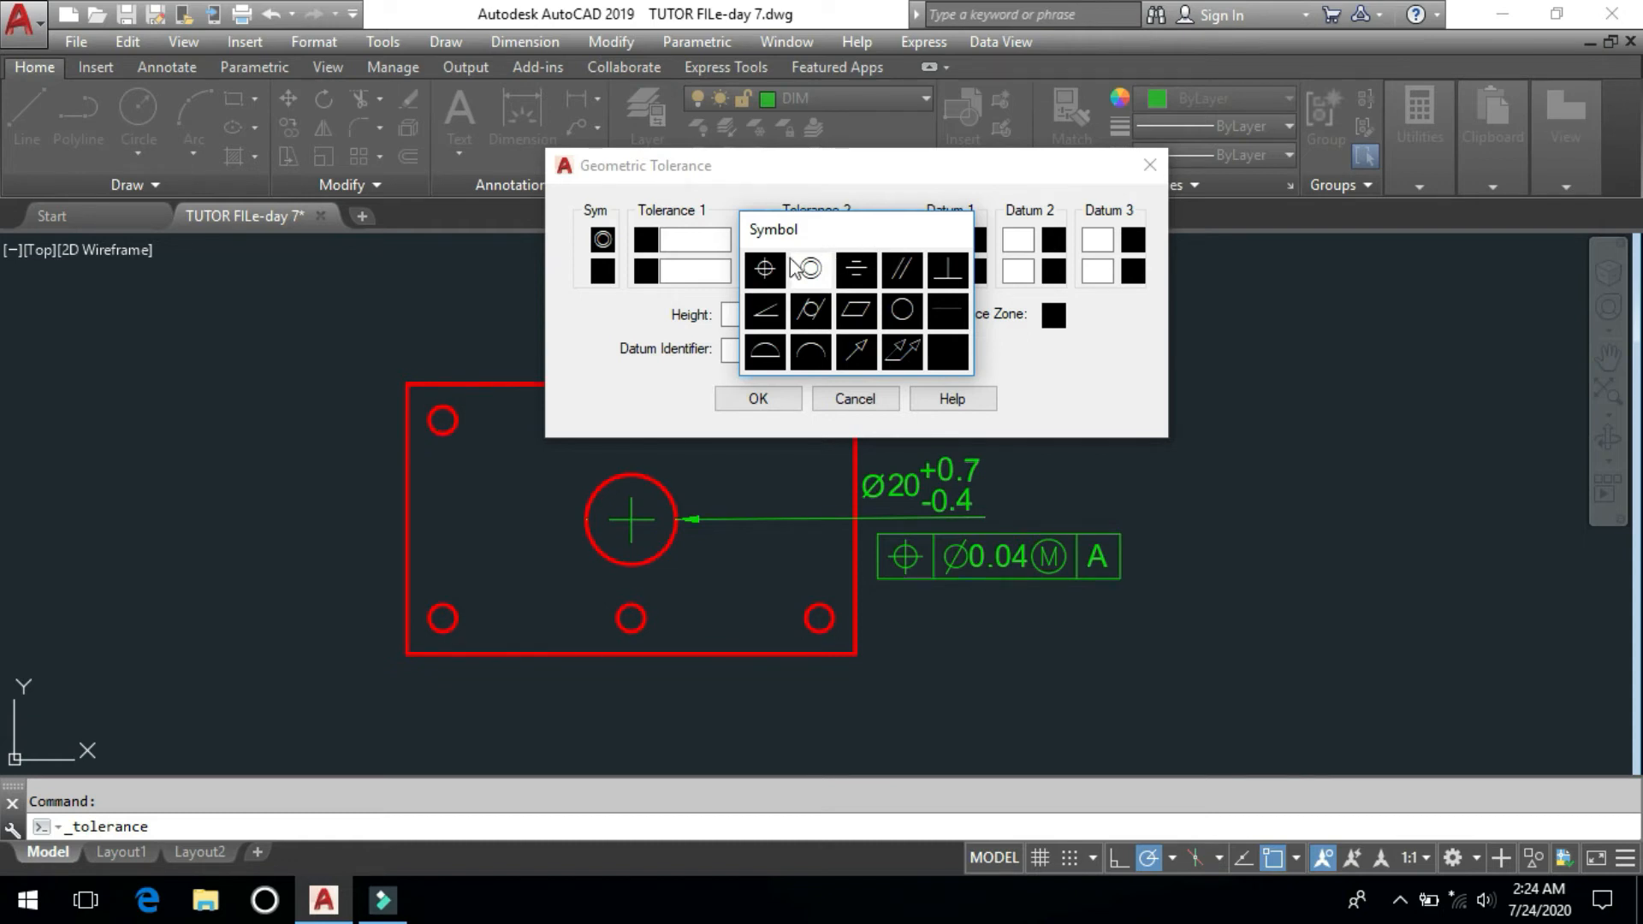
pyautogui.click(761, 268)
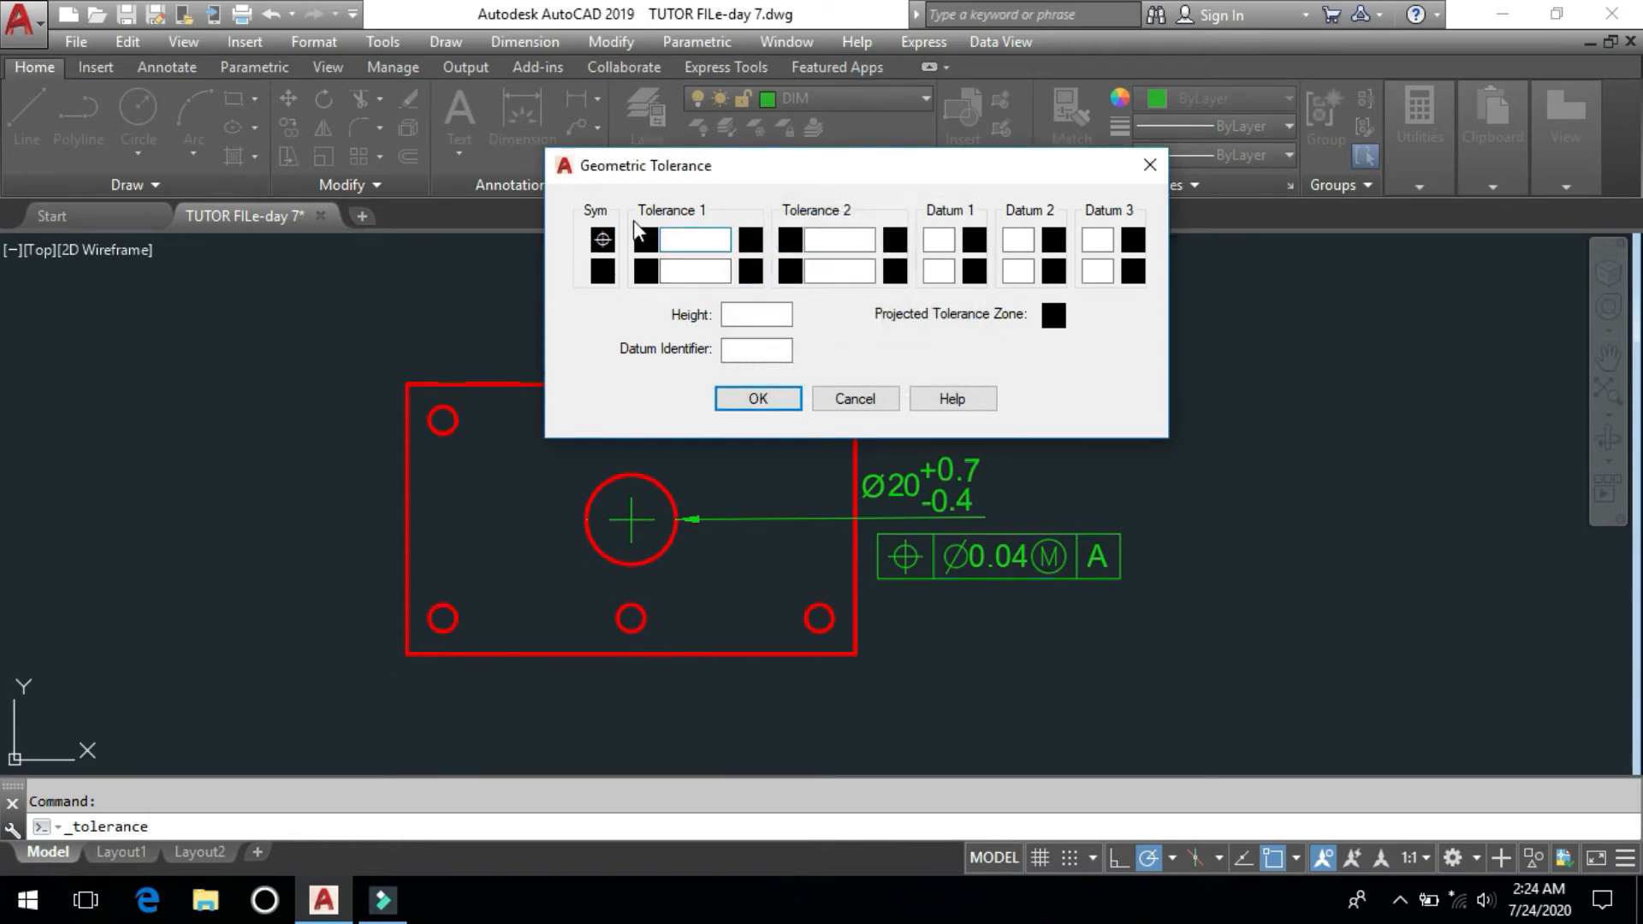
pyautogui.click(602, 240)
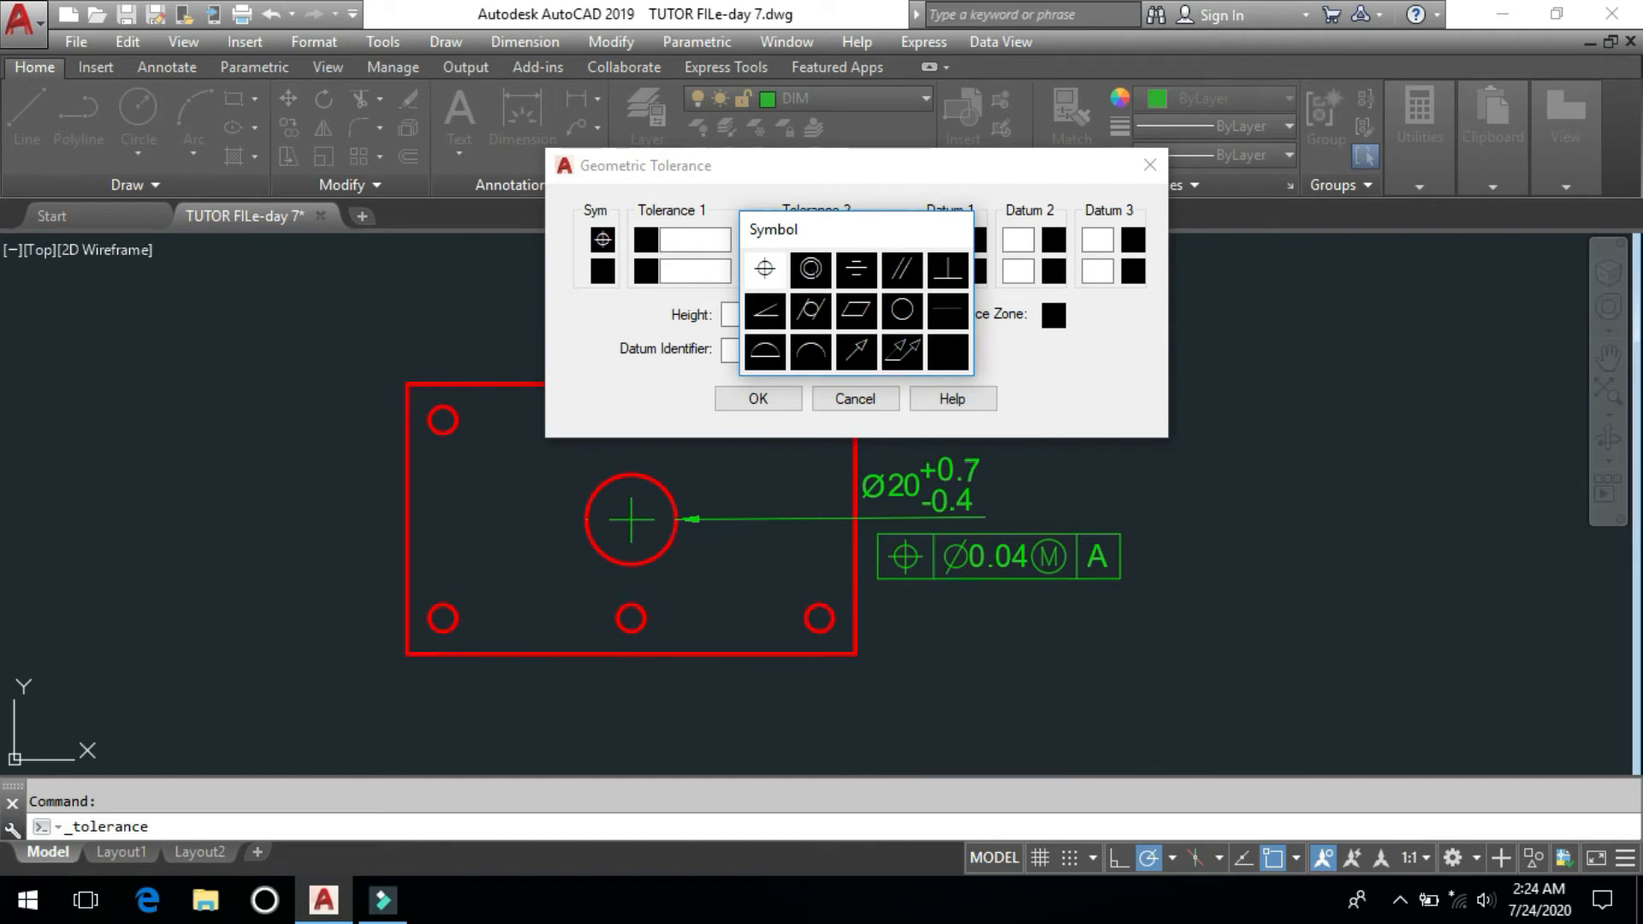
pyautogui.click(811, 271)
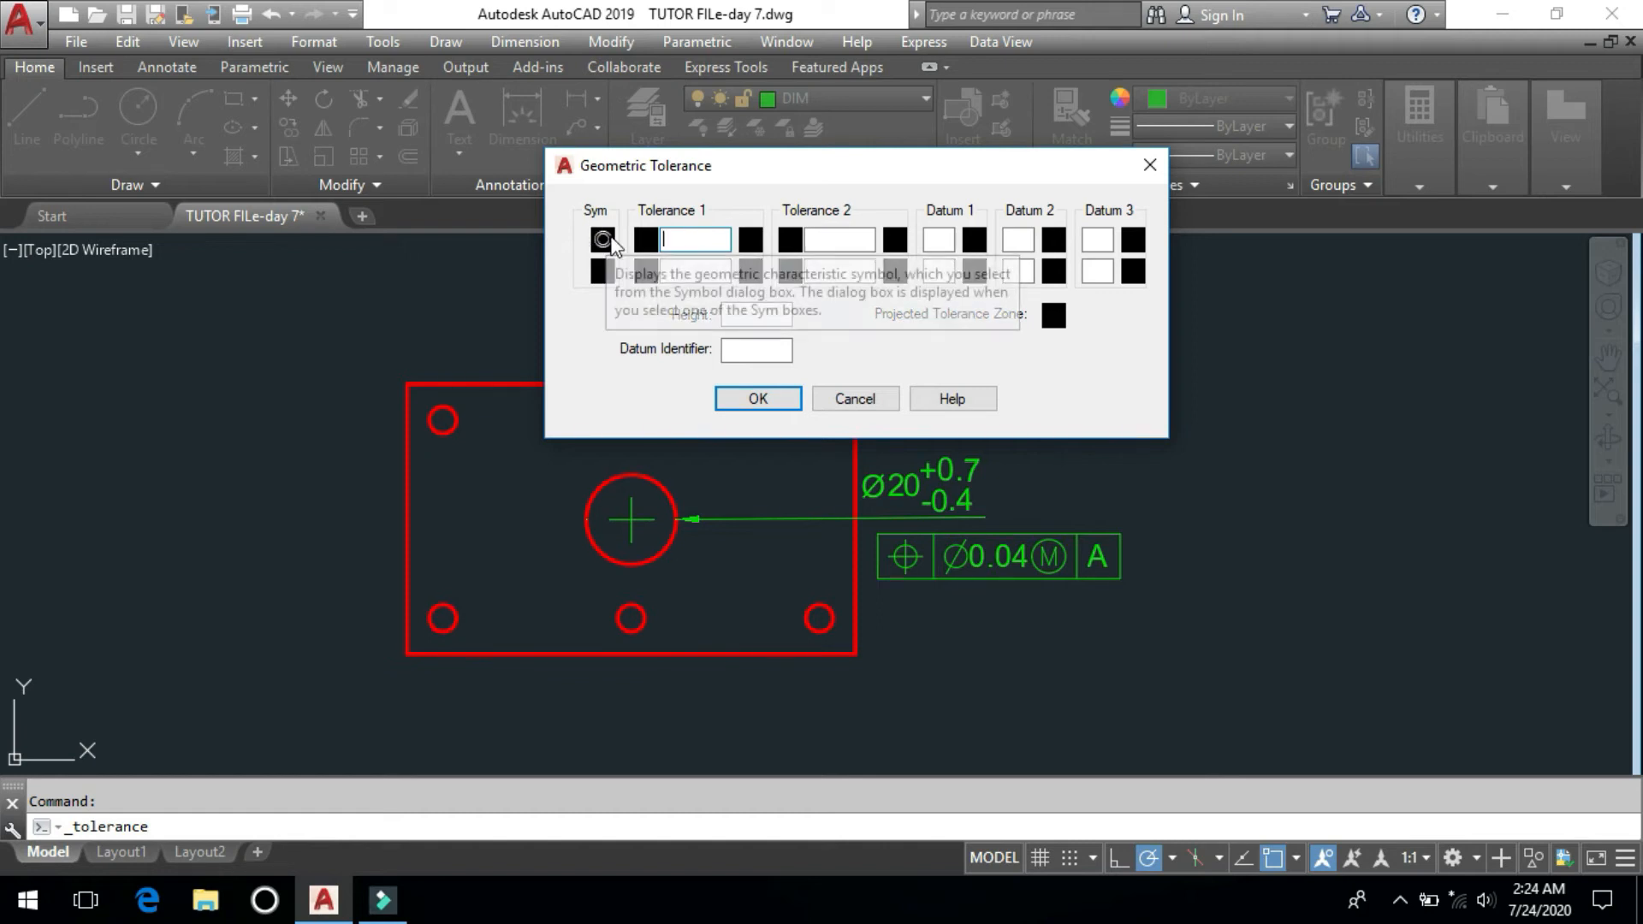
pyautogui.click(646, 241)
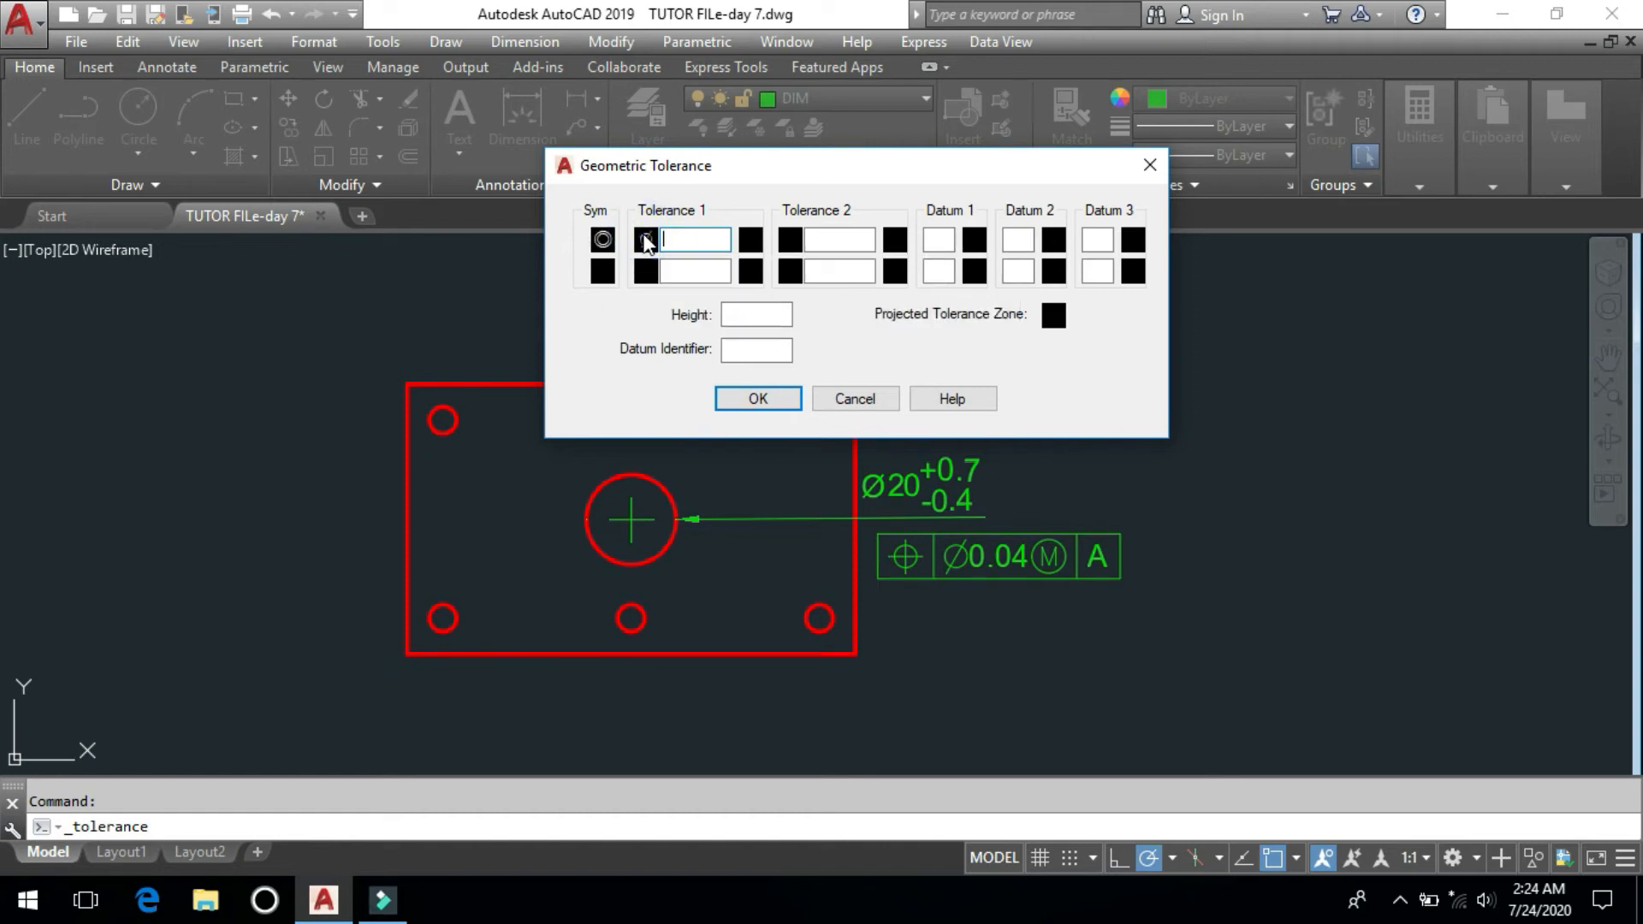
# - Switch the first row to the perpendicularity symbol and drop the diameter symbol from Tolerance 1
pyautogui.click(603, 242)
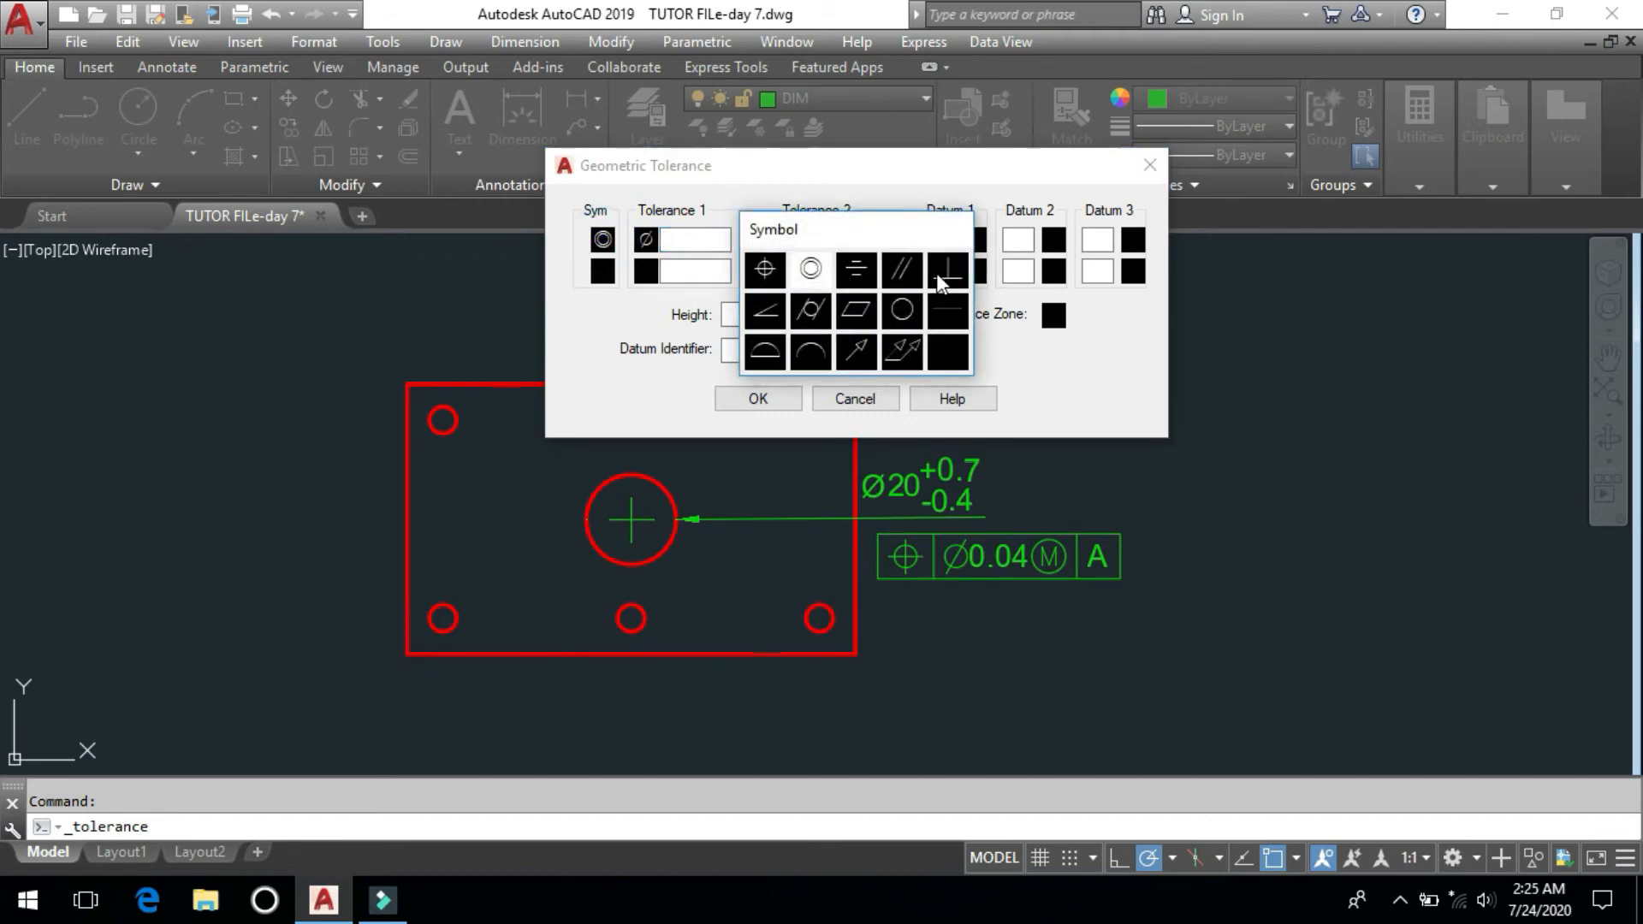
pyautogui.click(947, 268)
pyautogui.click(641, 237)
pyautogui.click(689, 241)
# - Set the first row to concentricity, with a diameter symbol and a value of 0.05 for Tolerance 1
pyautogui.click(603, 241)
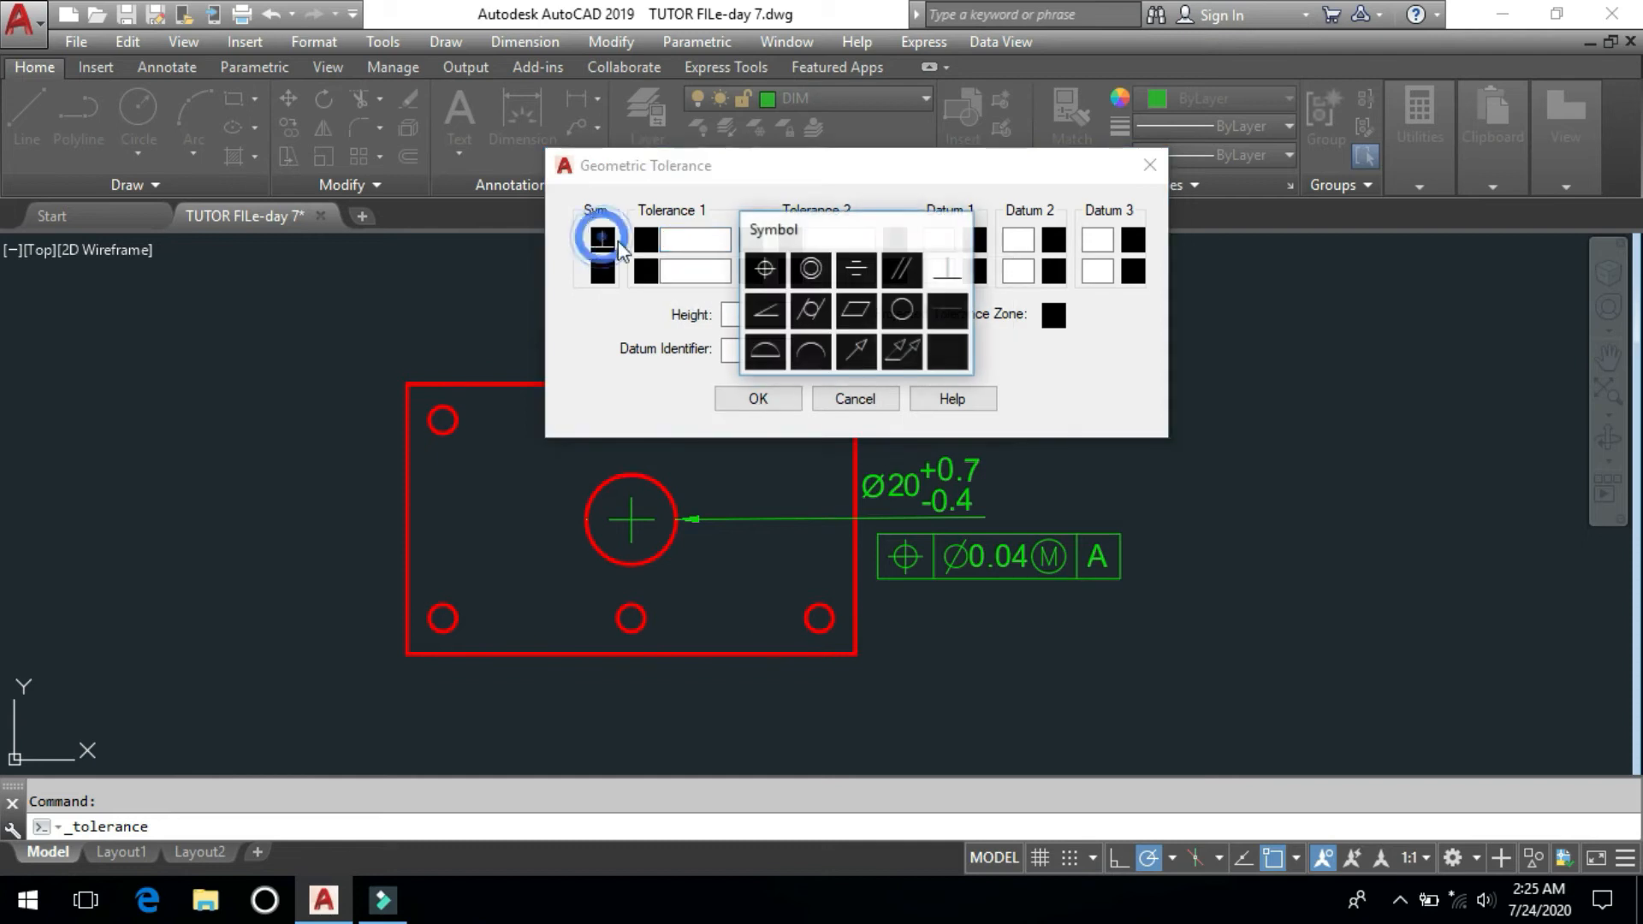
pyautogui.click(800, 274)
pyautogui.click(646, 241)
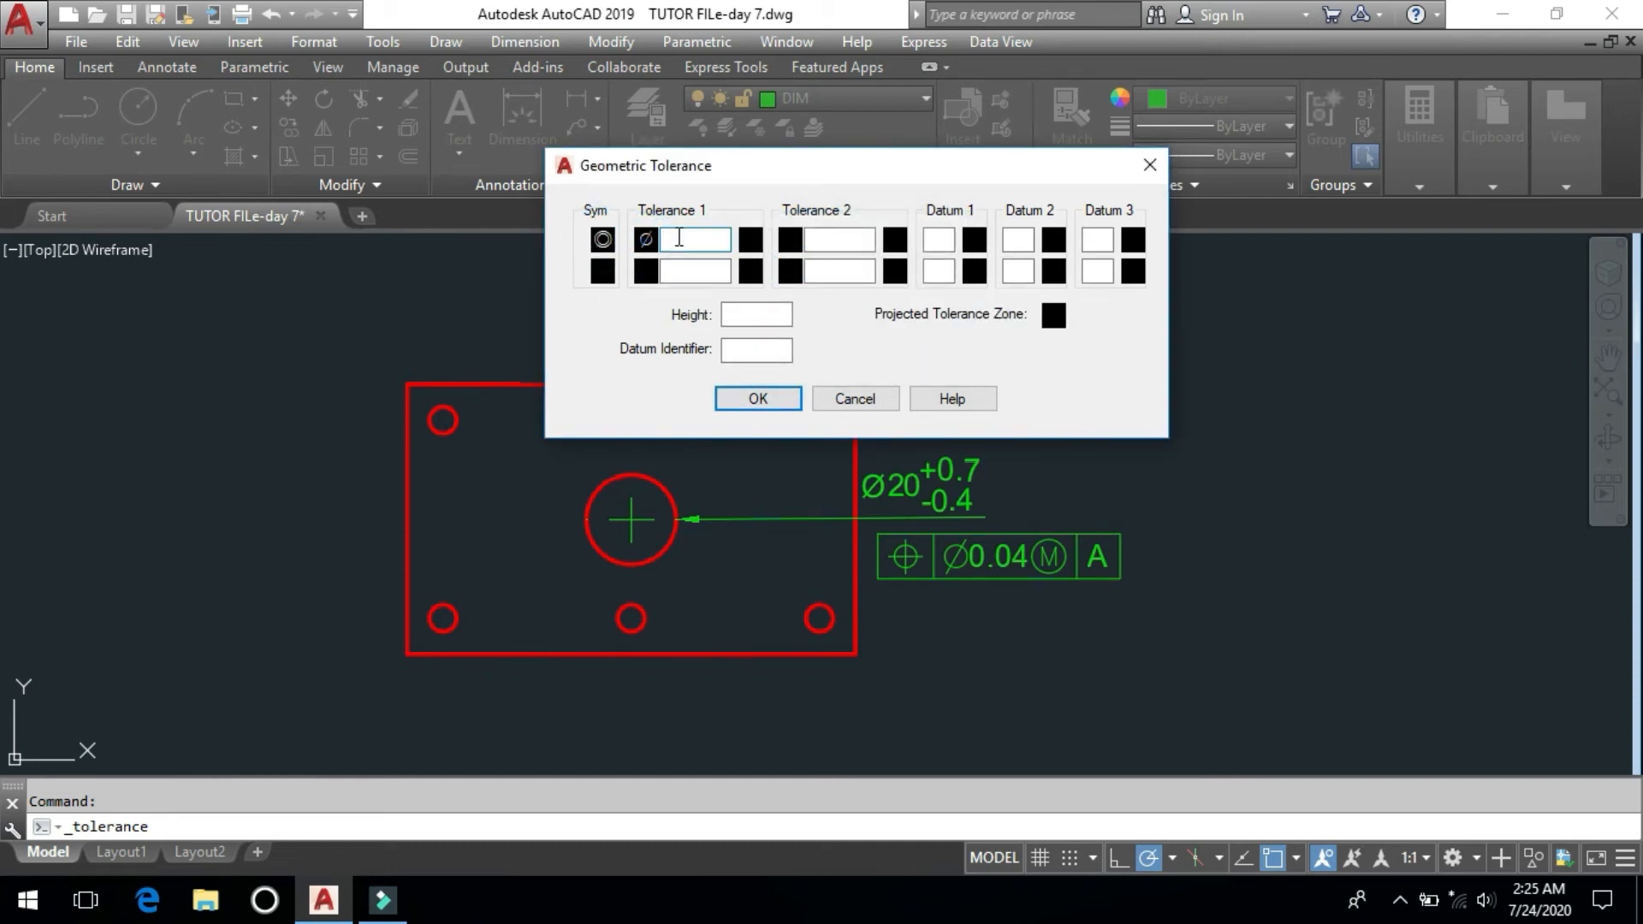
pyautogui.click(681, 238)
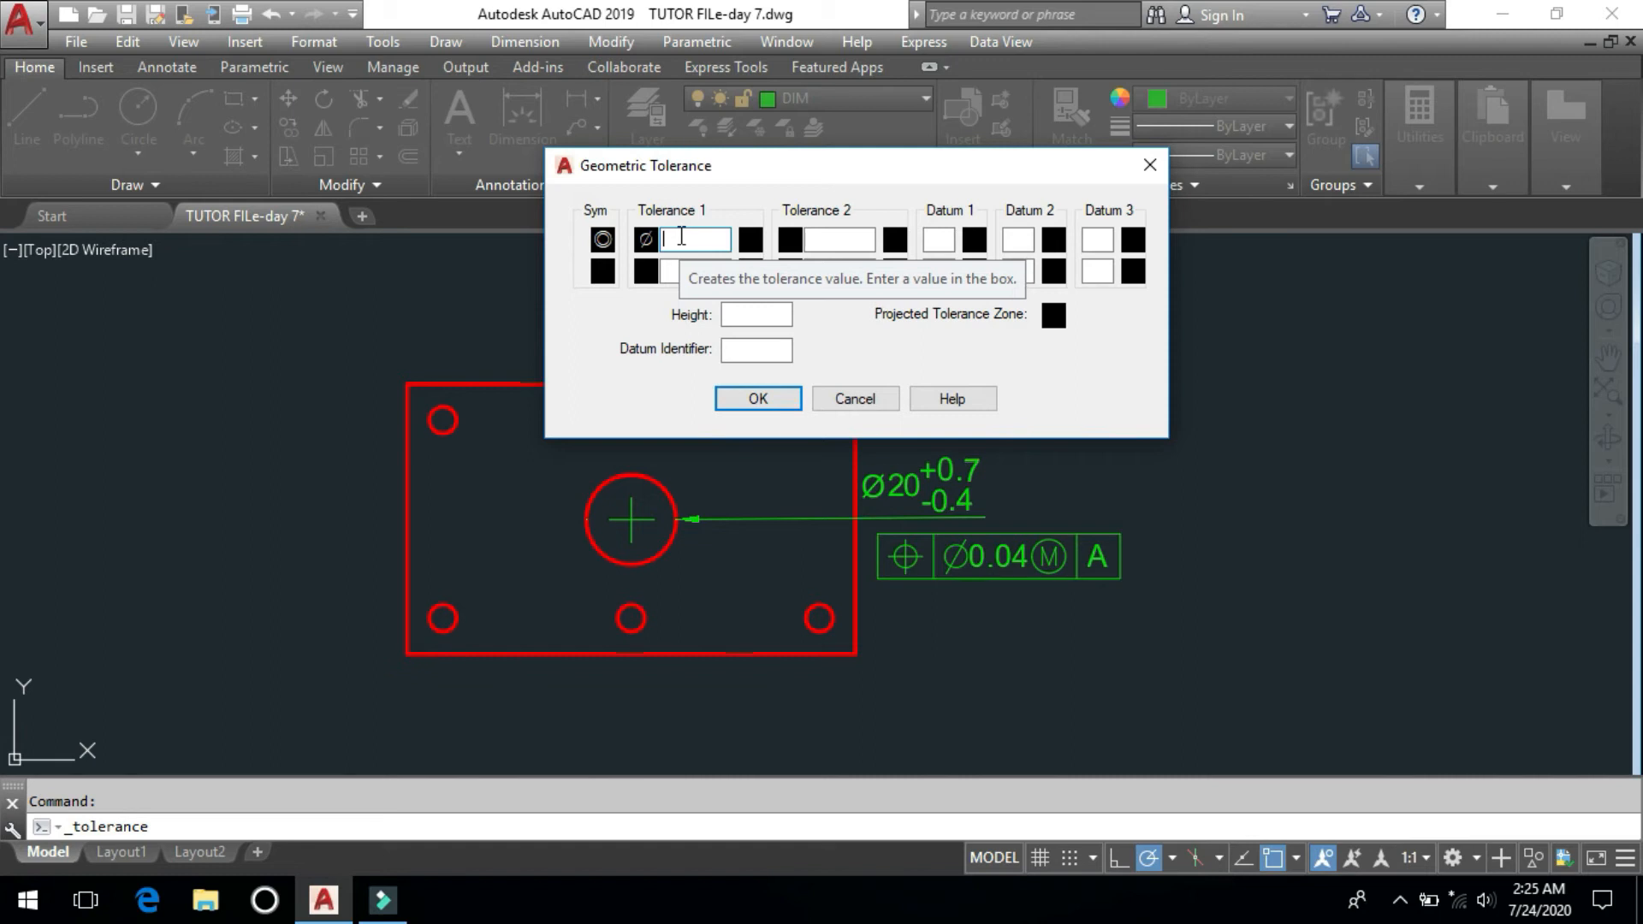
pyautogui.write('0.05')
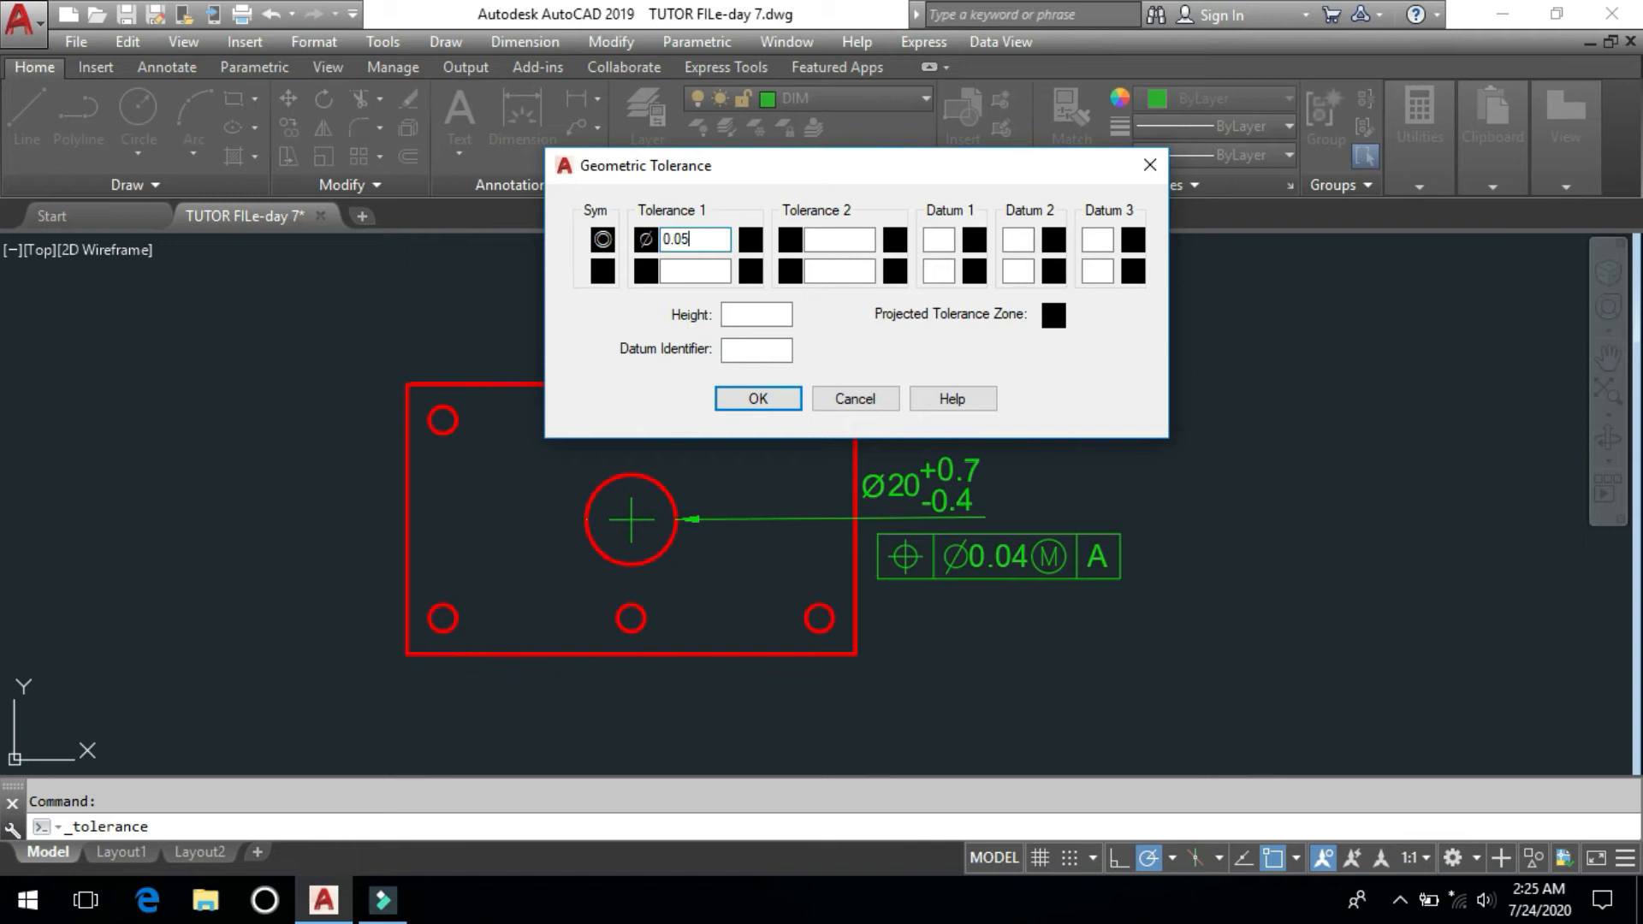
# - Add the M material condition to Tolerance 1, leave Tolerance 2 empty and enter A as the first-row Datum 1
pyautogui.click(751, 242)
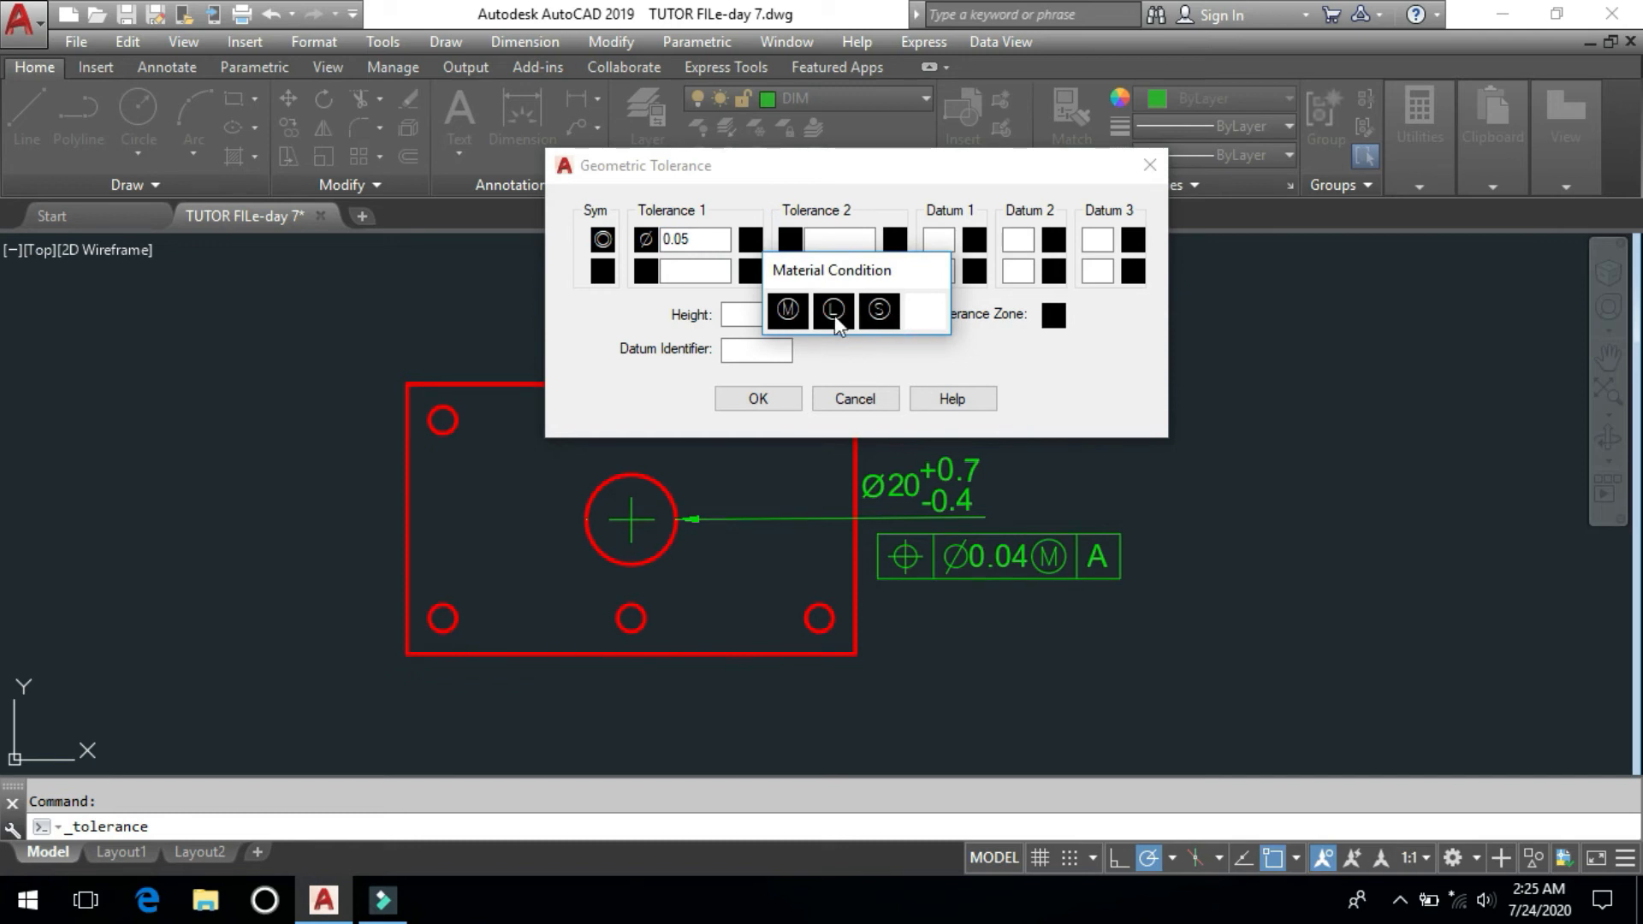
pyautogui.click(789, 310)
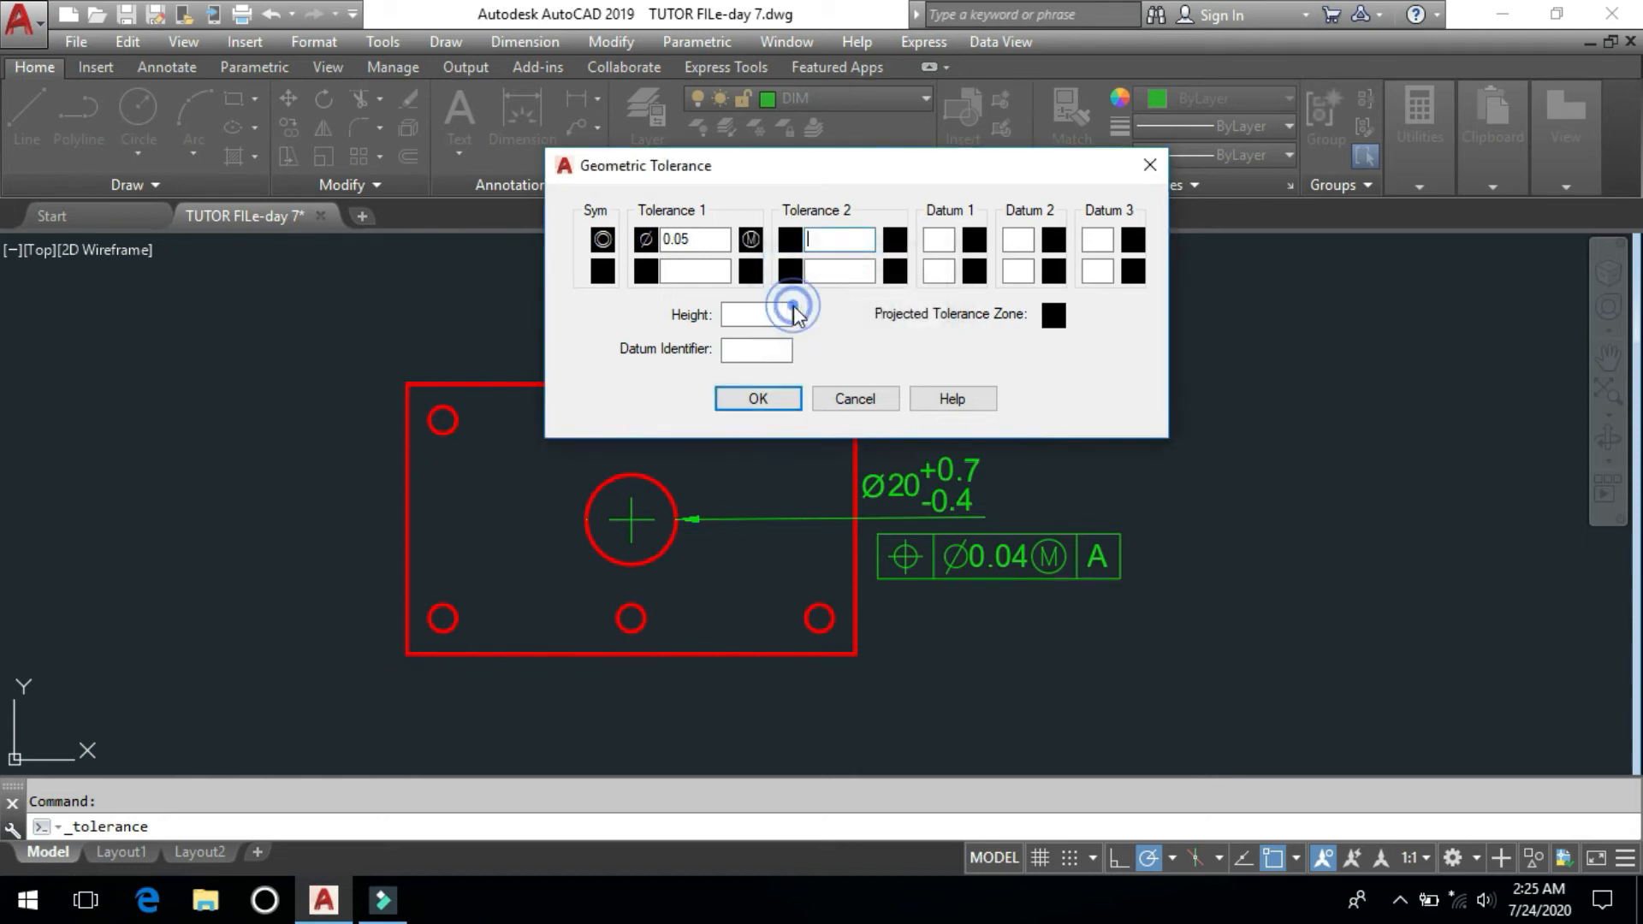
pyautogui.click(787, 247)
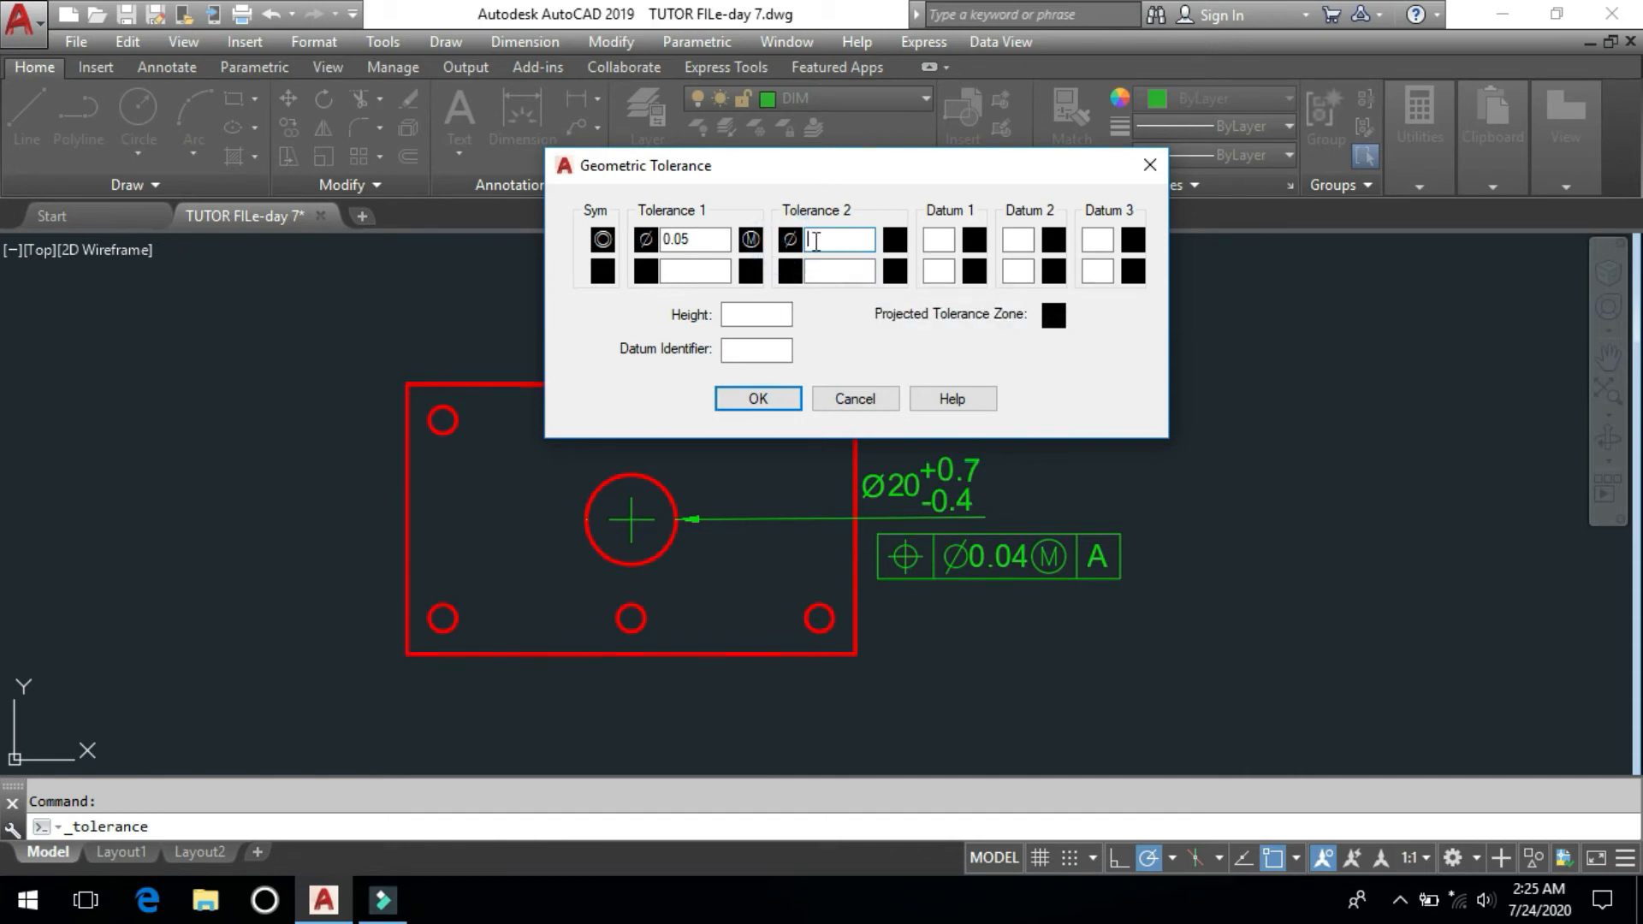
pyautogui.click(792, 242)
pyautogui.click(944, 240)
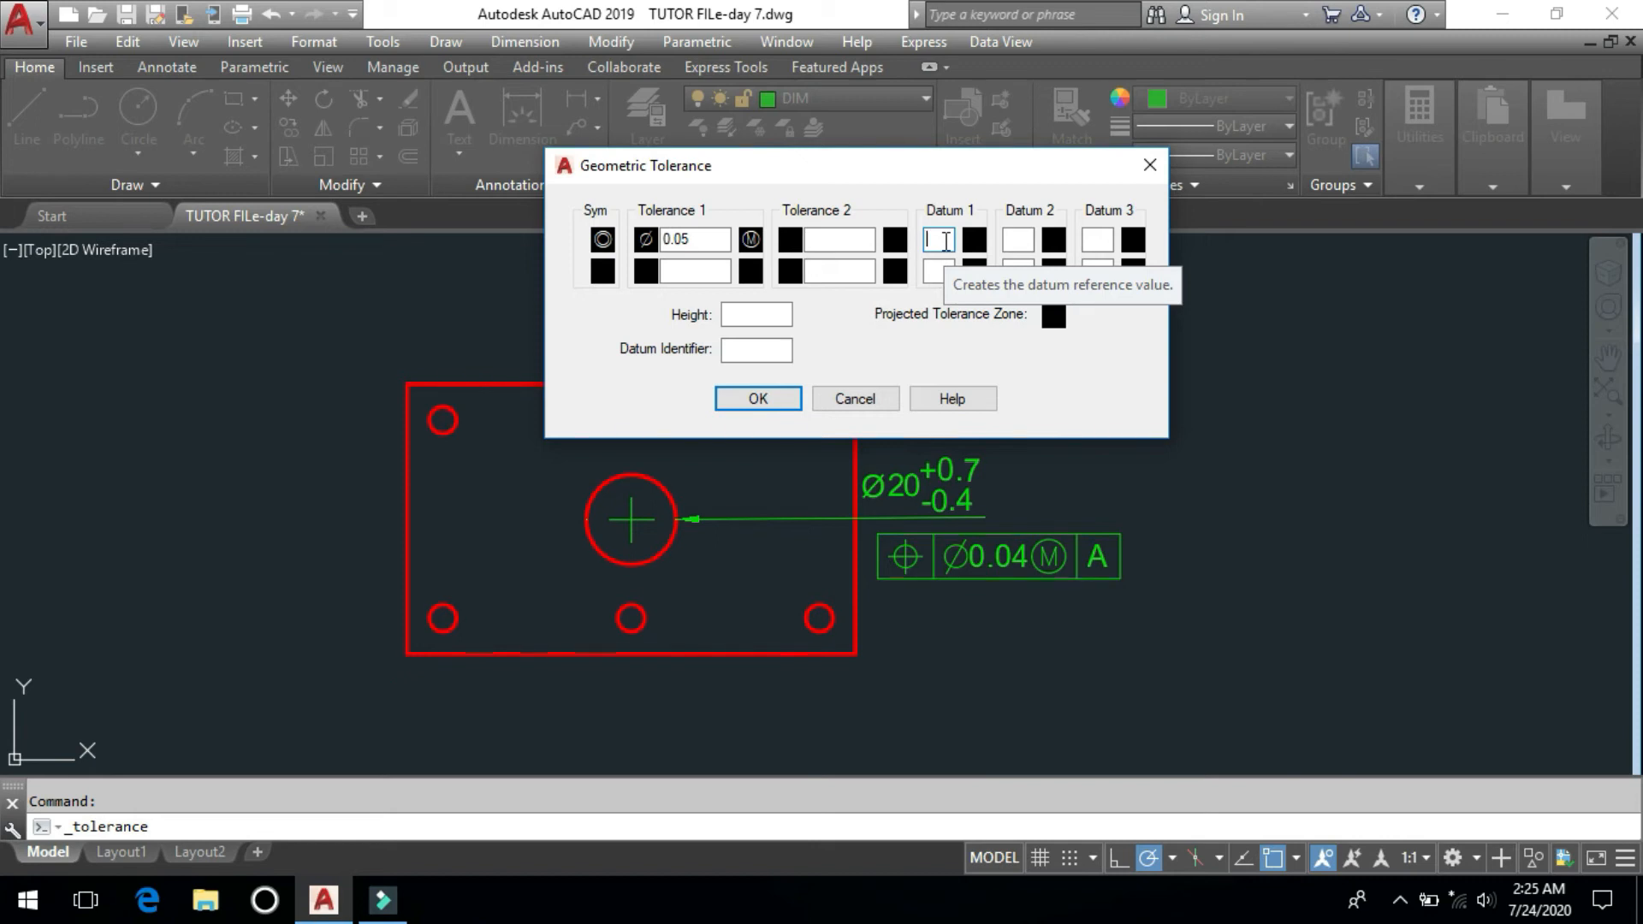
pyautogui.write('A')
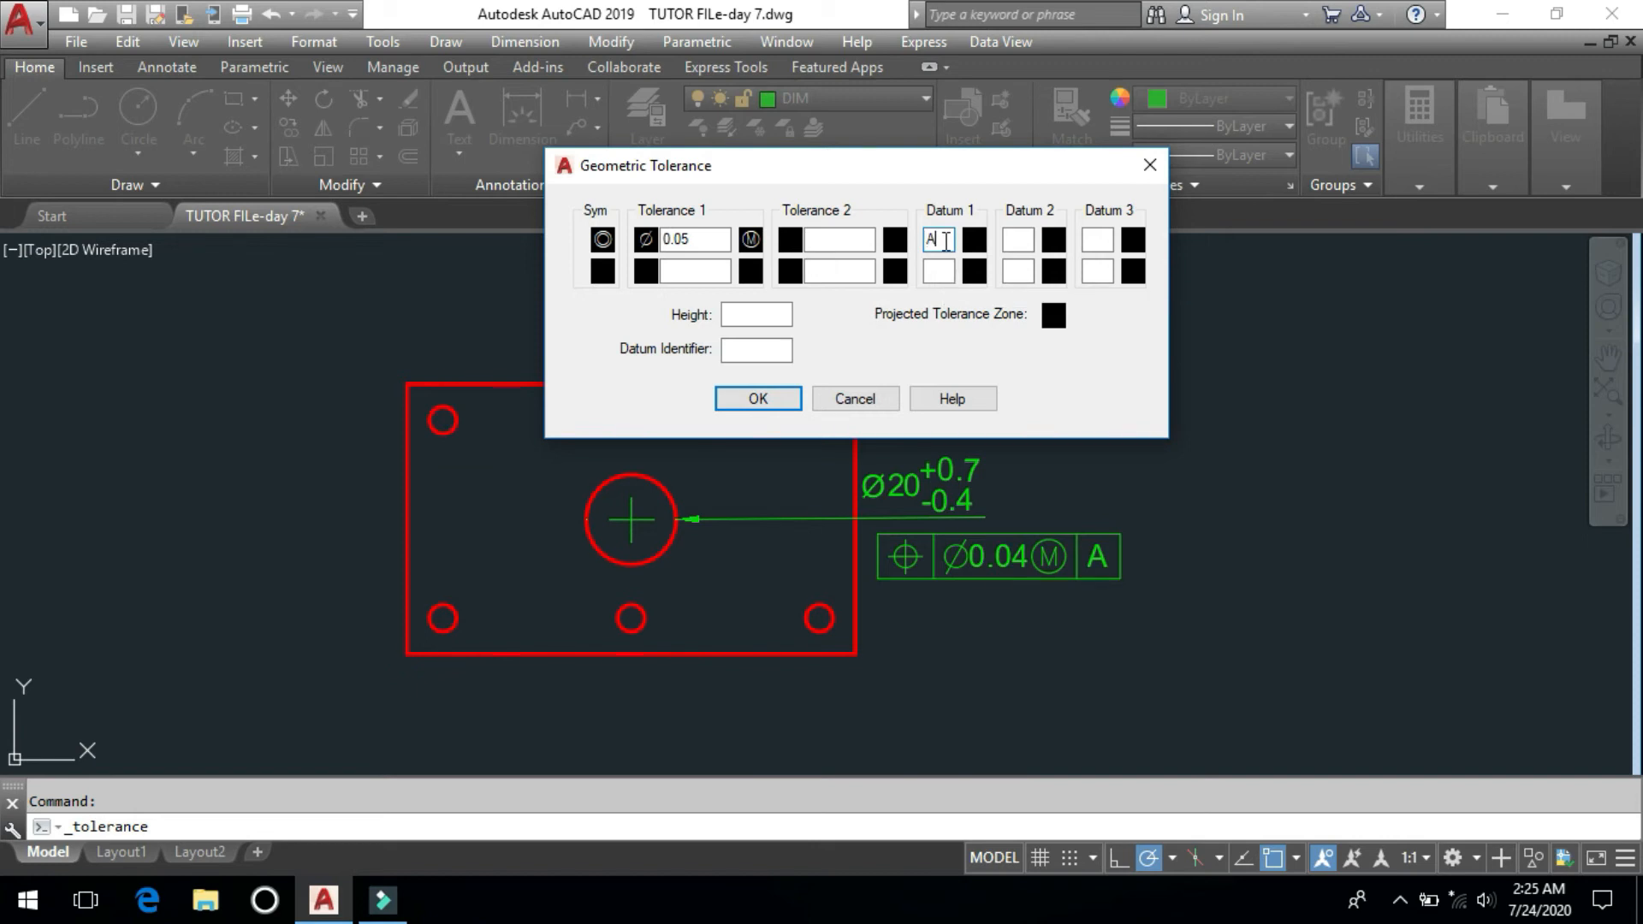
# - Include the projected tolerance zone symbol and place the concentricity frame above the plate's diameter 20 dimension
pyautogui.click(1053, 319)
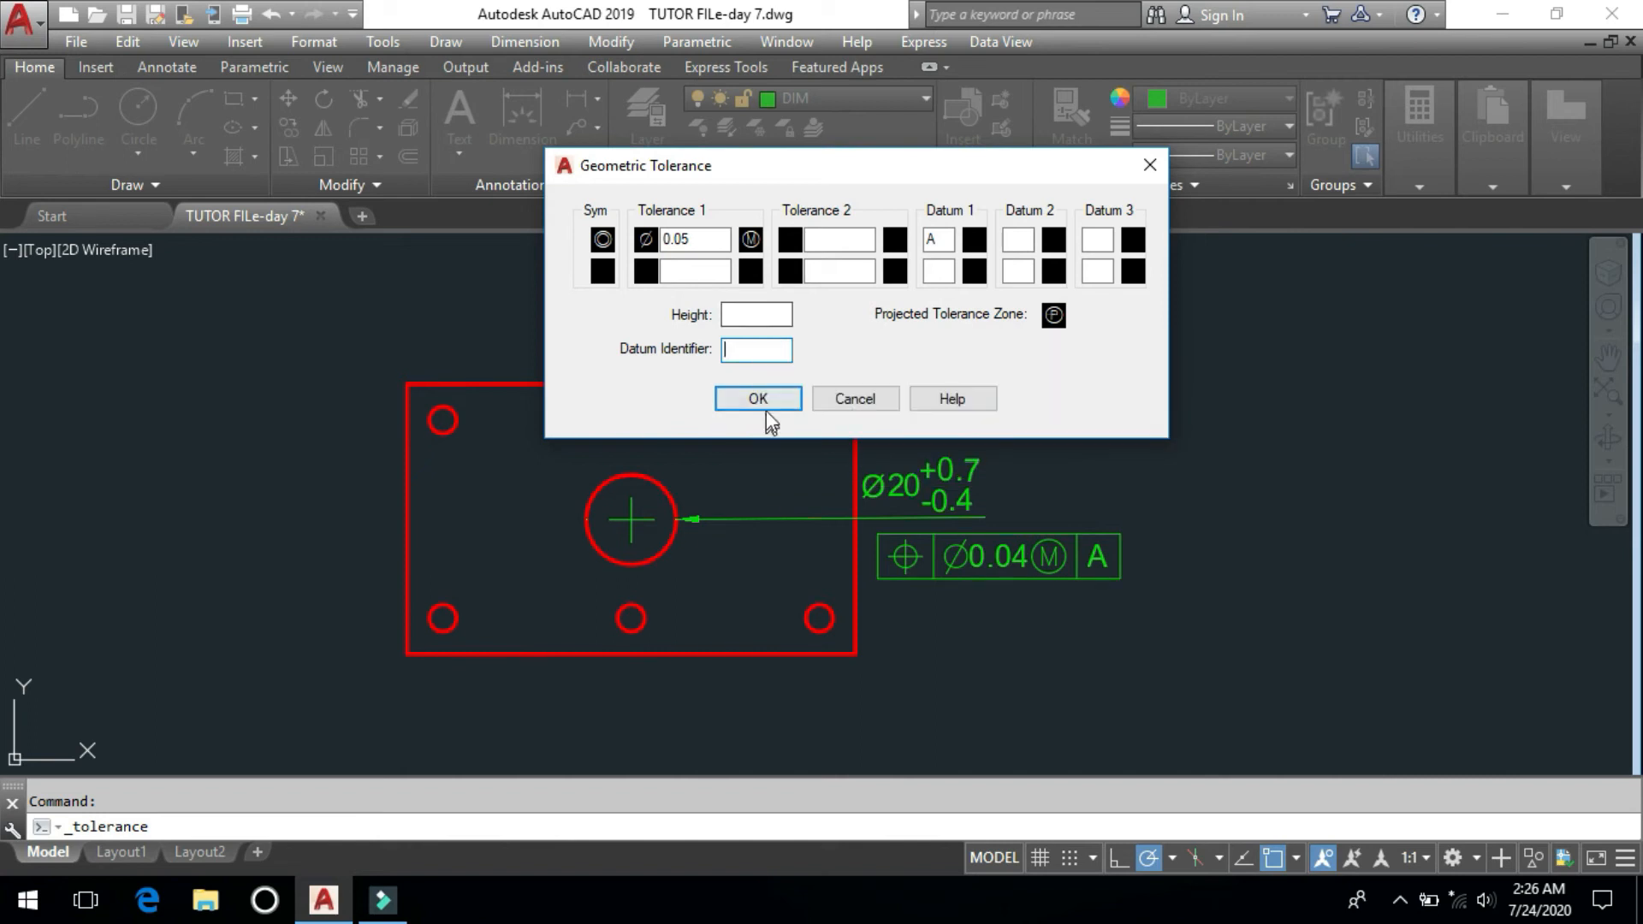
pyautogui.click(758, 399)
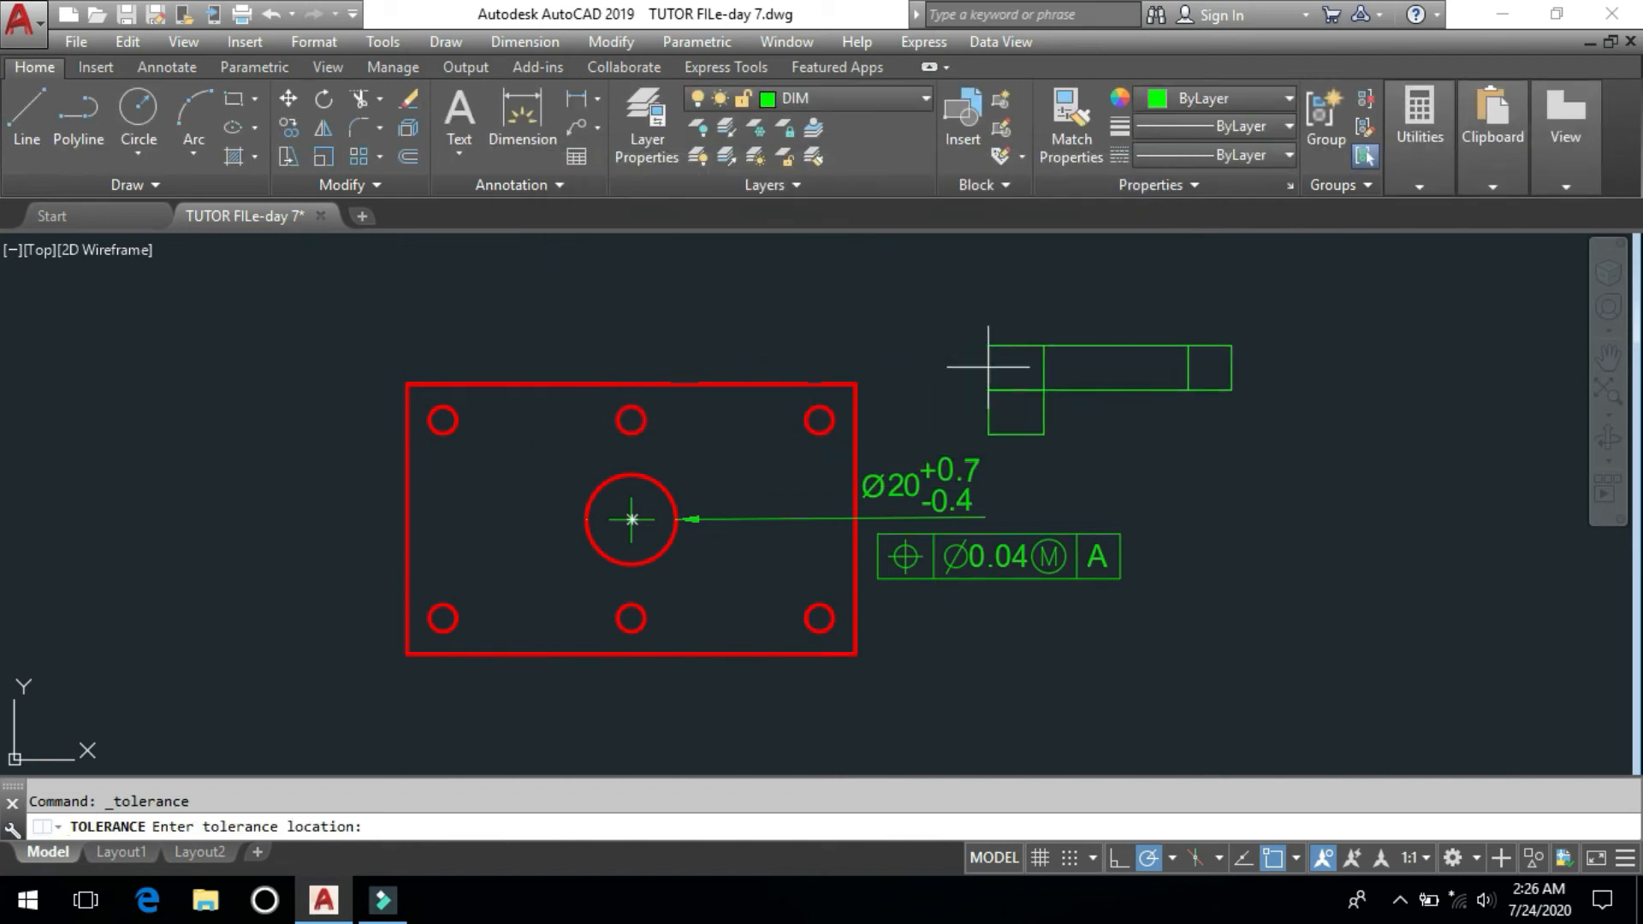
pyautogui.click(885, 368)
pyautogui.moveTo(1060, 404); pyautogui.dragTo(1027, 416, button='middle')
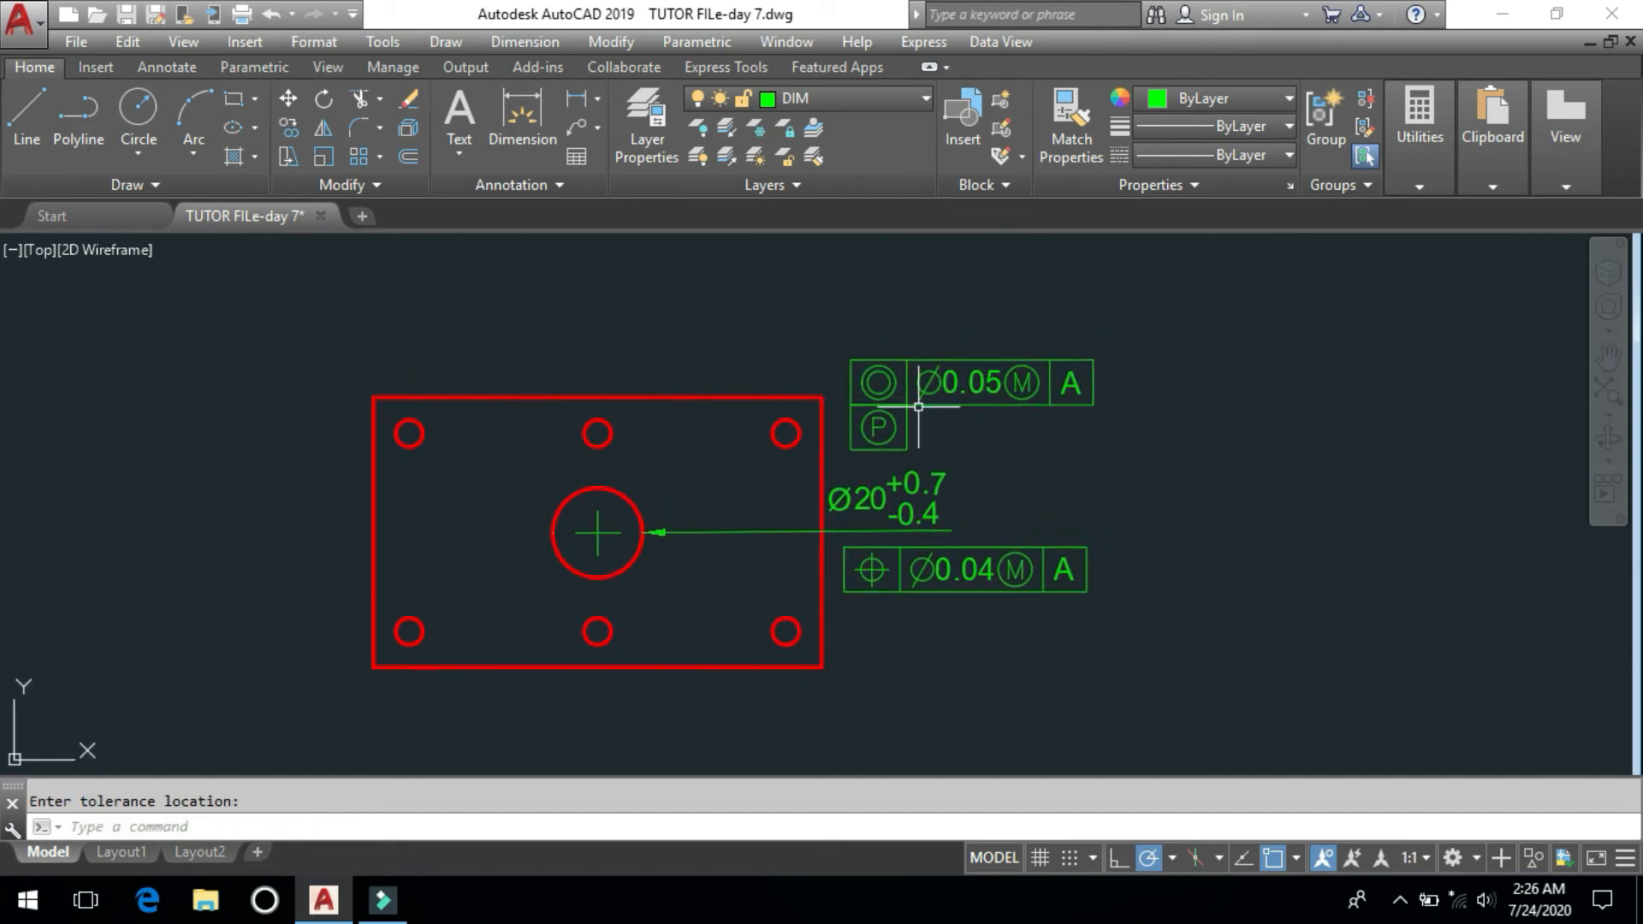
pyautogui.scroll(3, 918, 406)
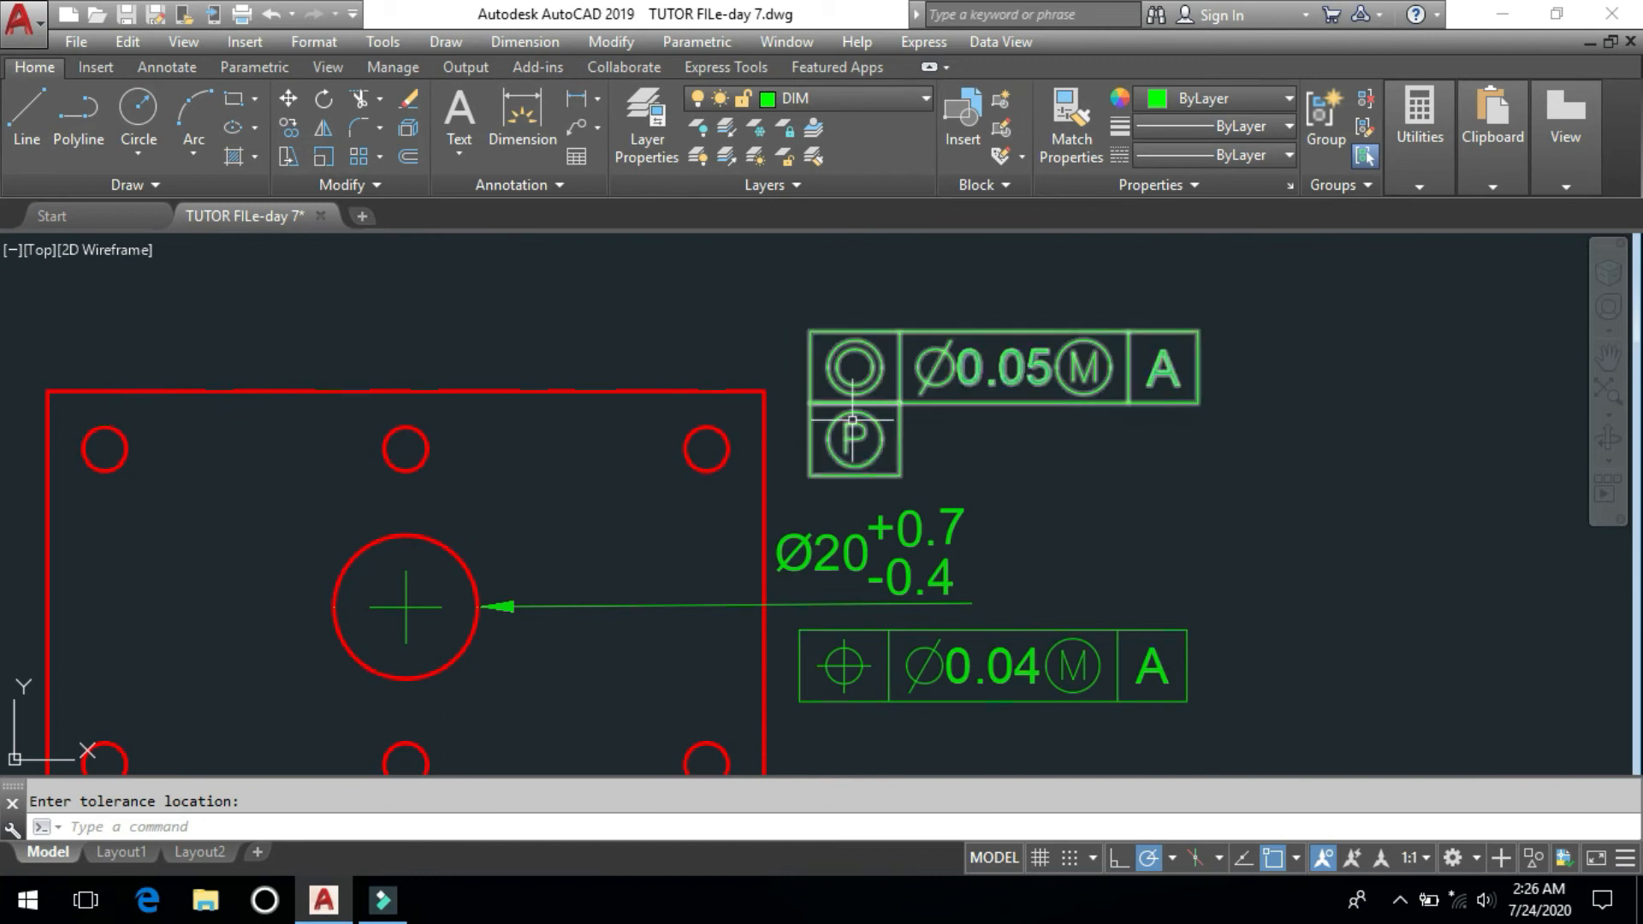
pyautogui.scroll(-2, 937, 407)
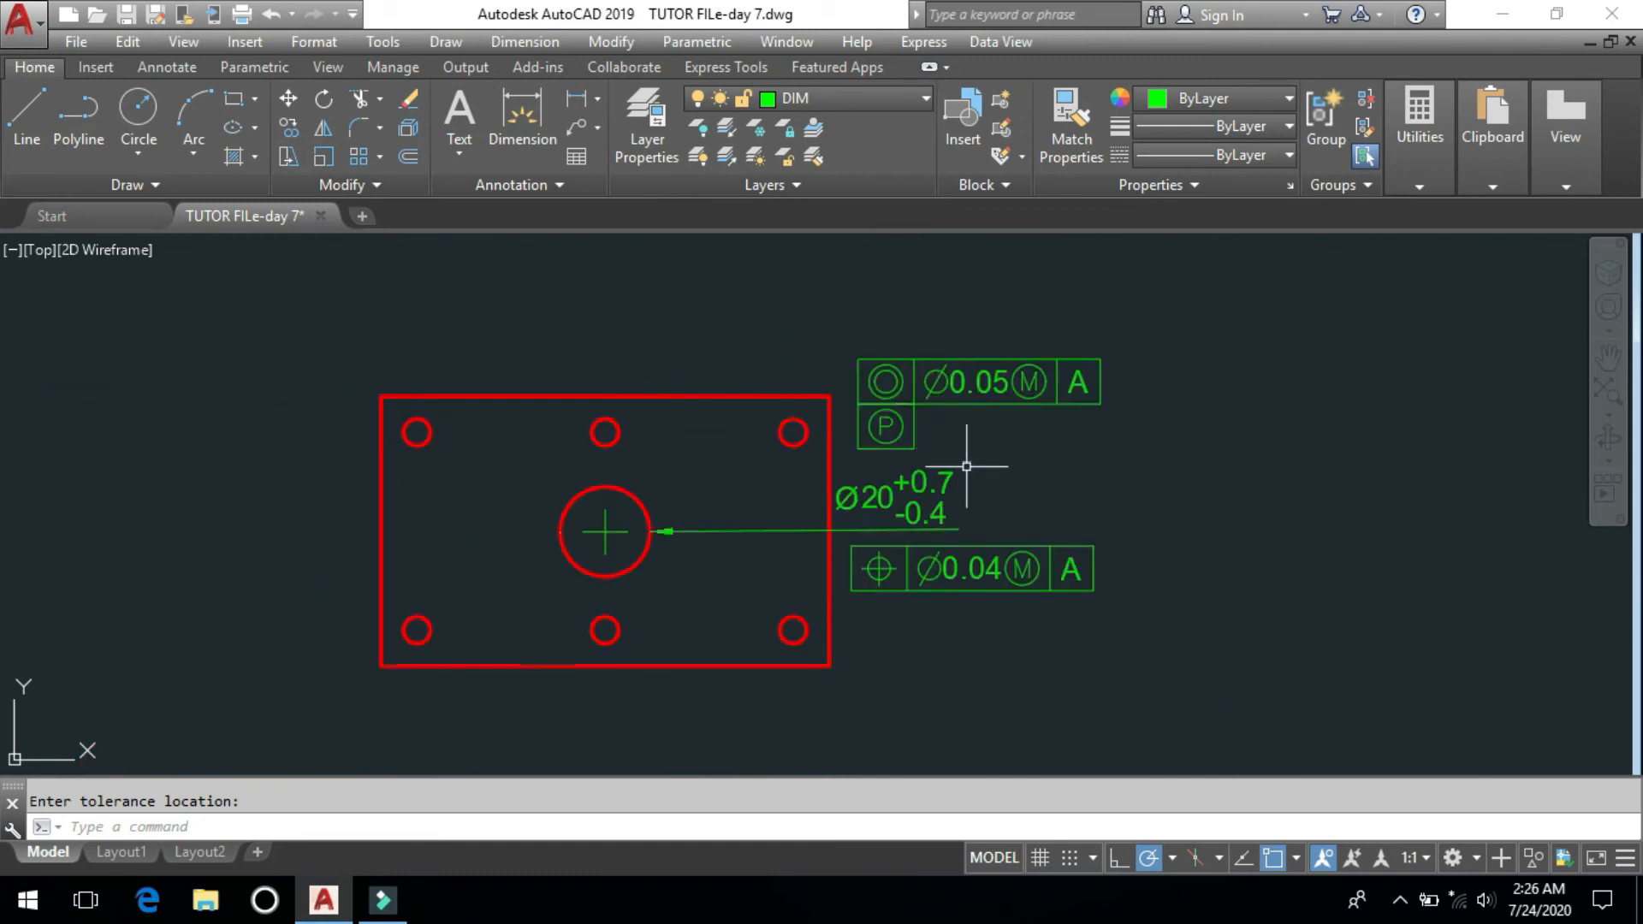
pyautogui.moveTo(946, 472); pyautogui.dragTo(933, 480, button='middle')
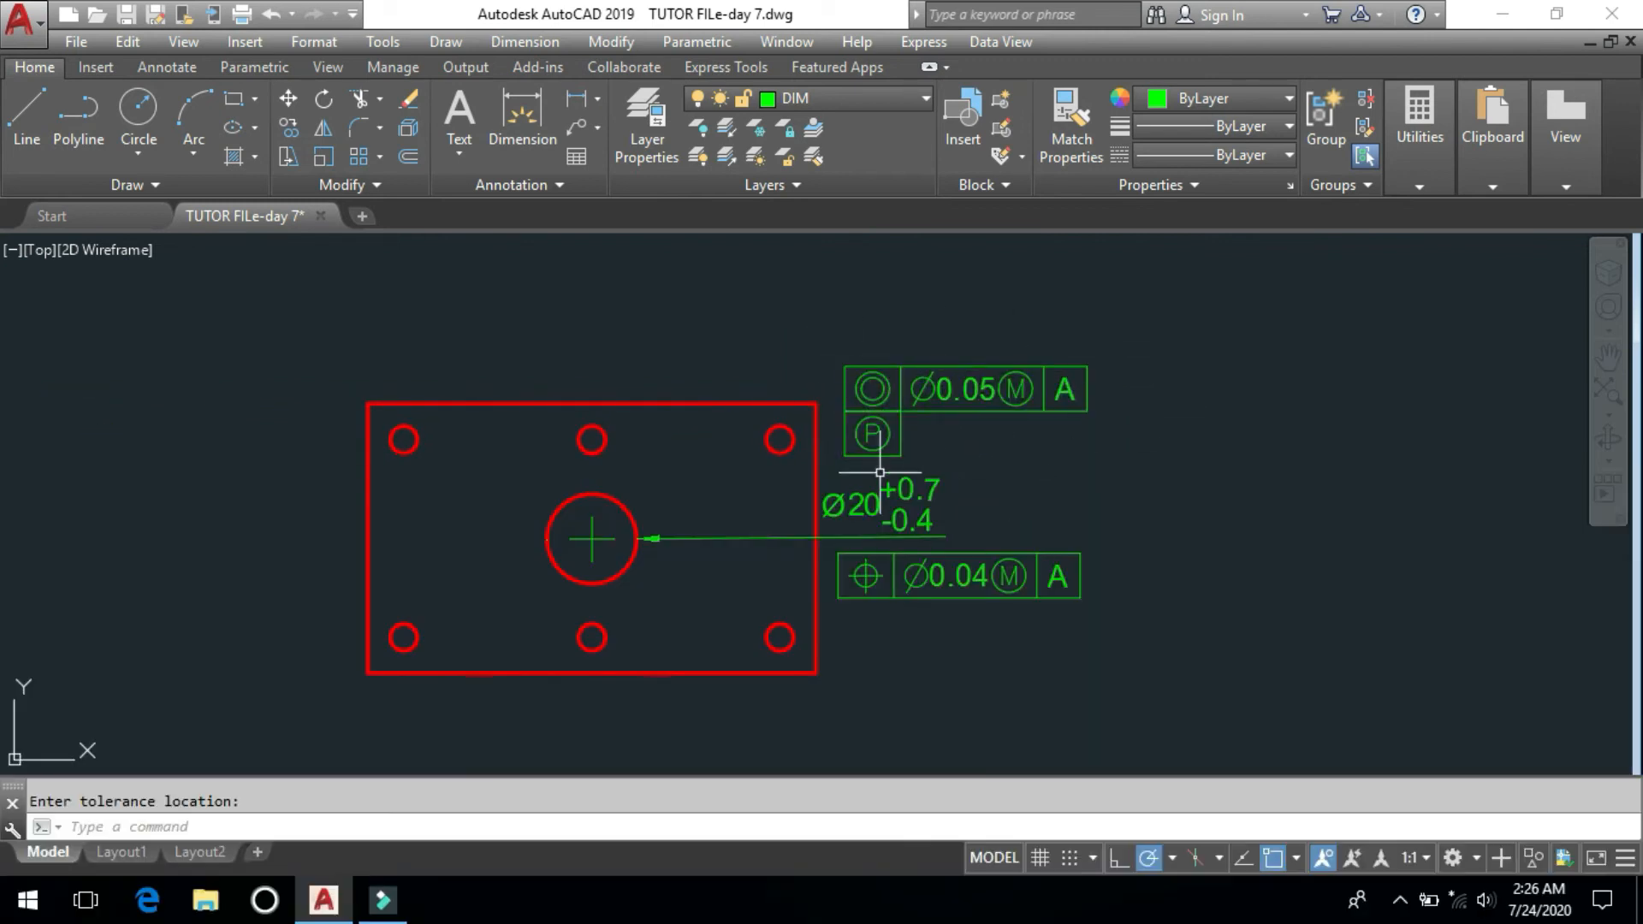
pyautogui.click(517, 44)
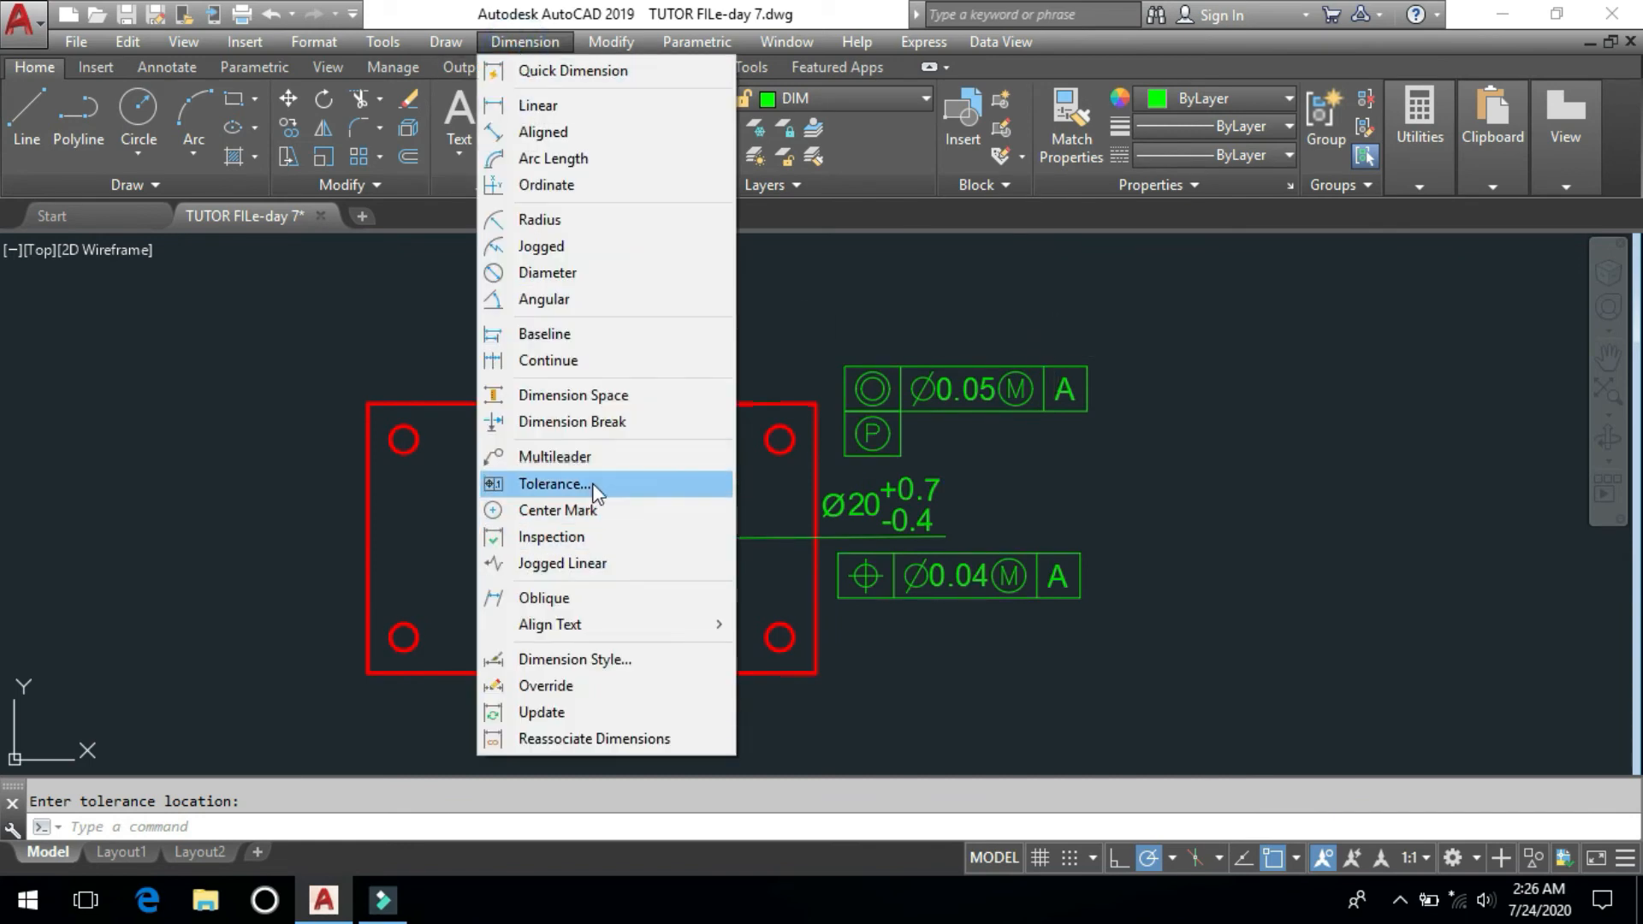
pyautogui.click(1245, 440)
pyautogui.click(1182, 516)
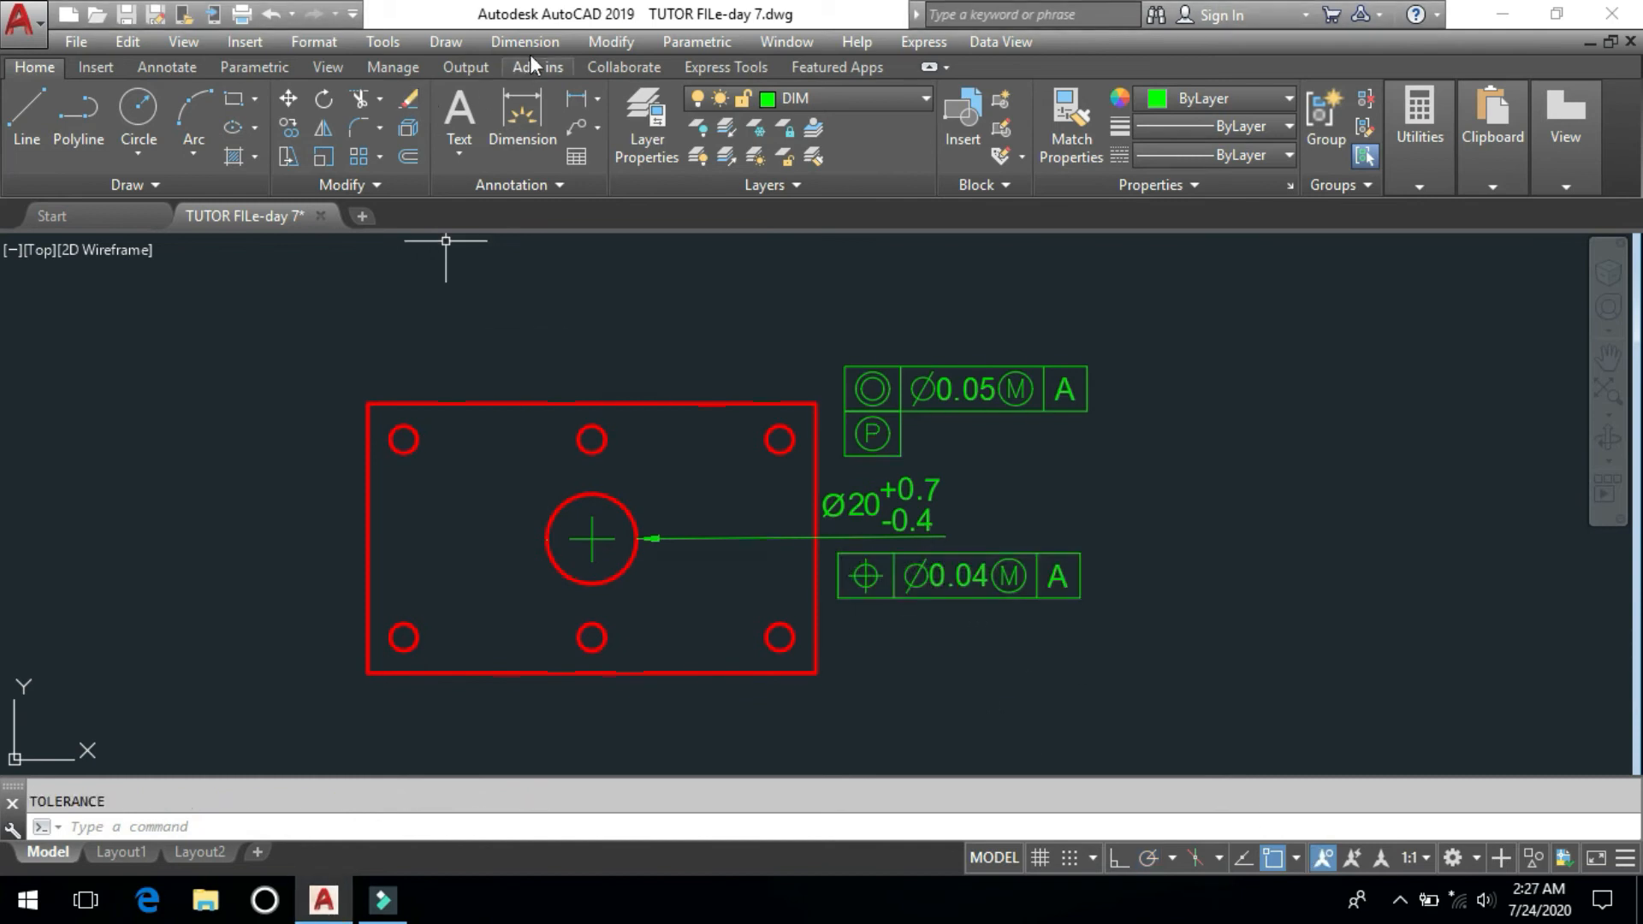
pyautogui.click(530, 53)
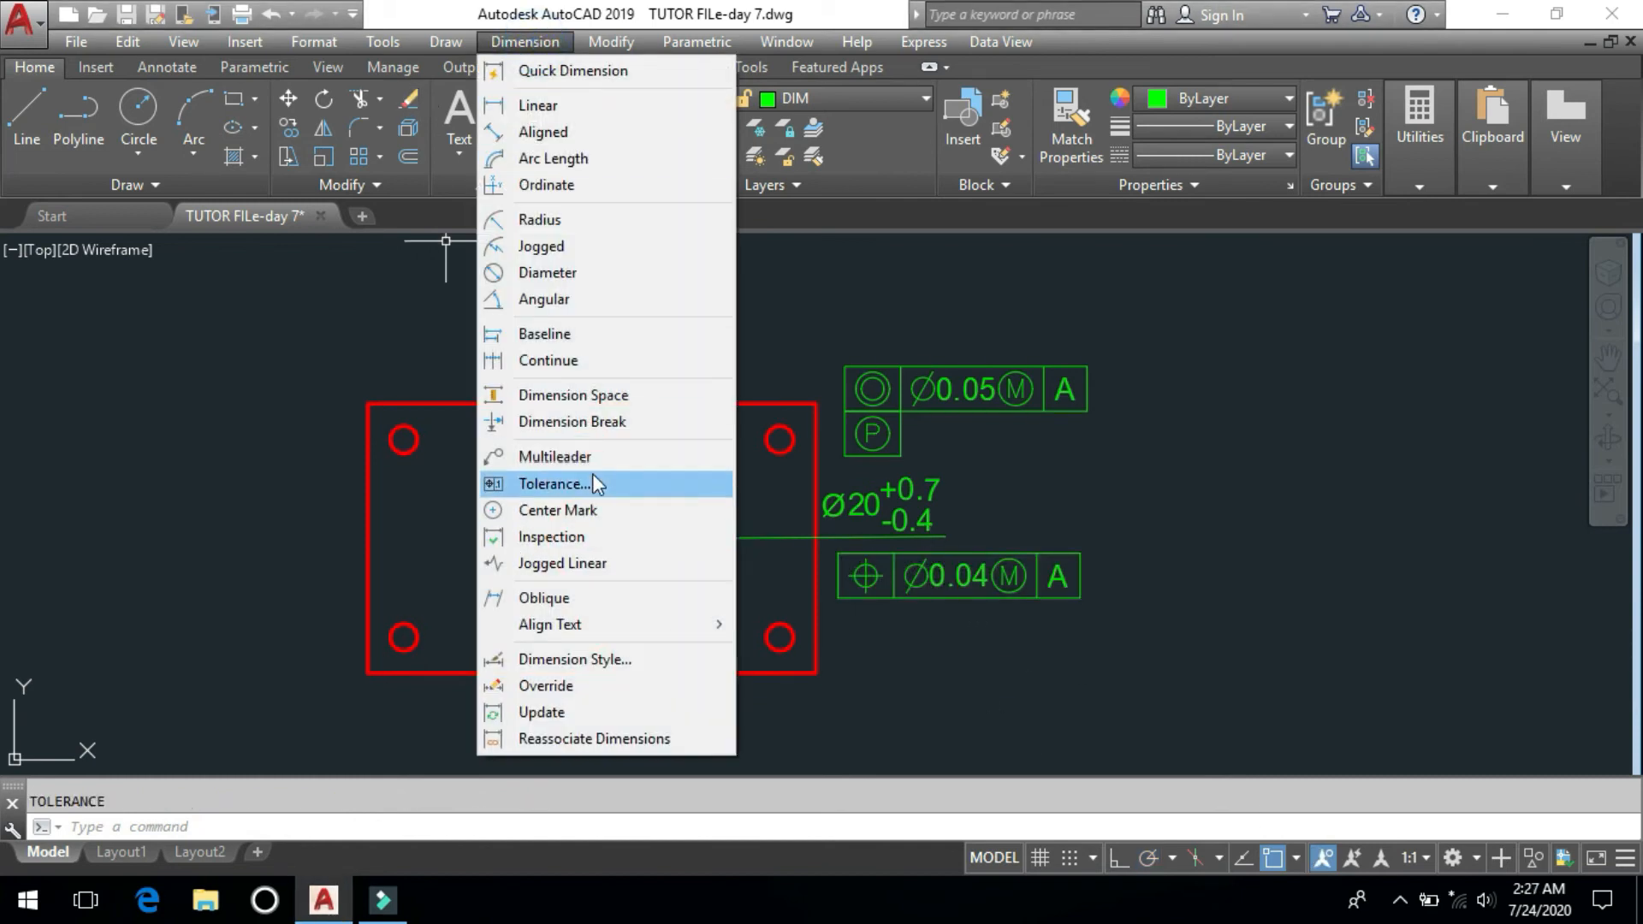
pyautogui.click(593, 474)
pyautogui.click(817, 540)
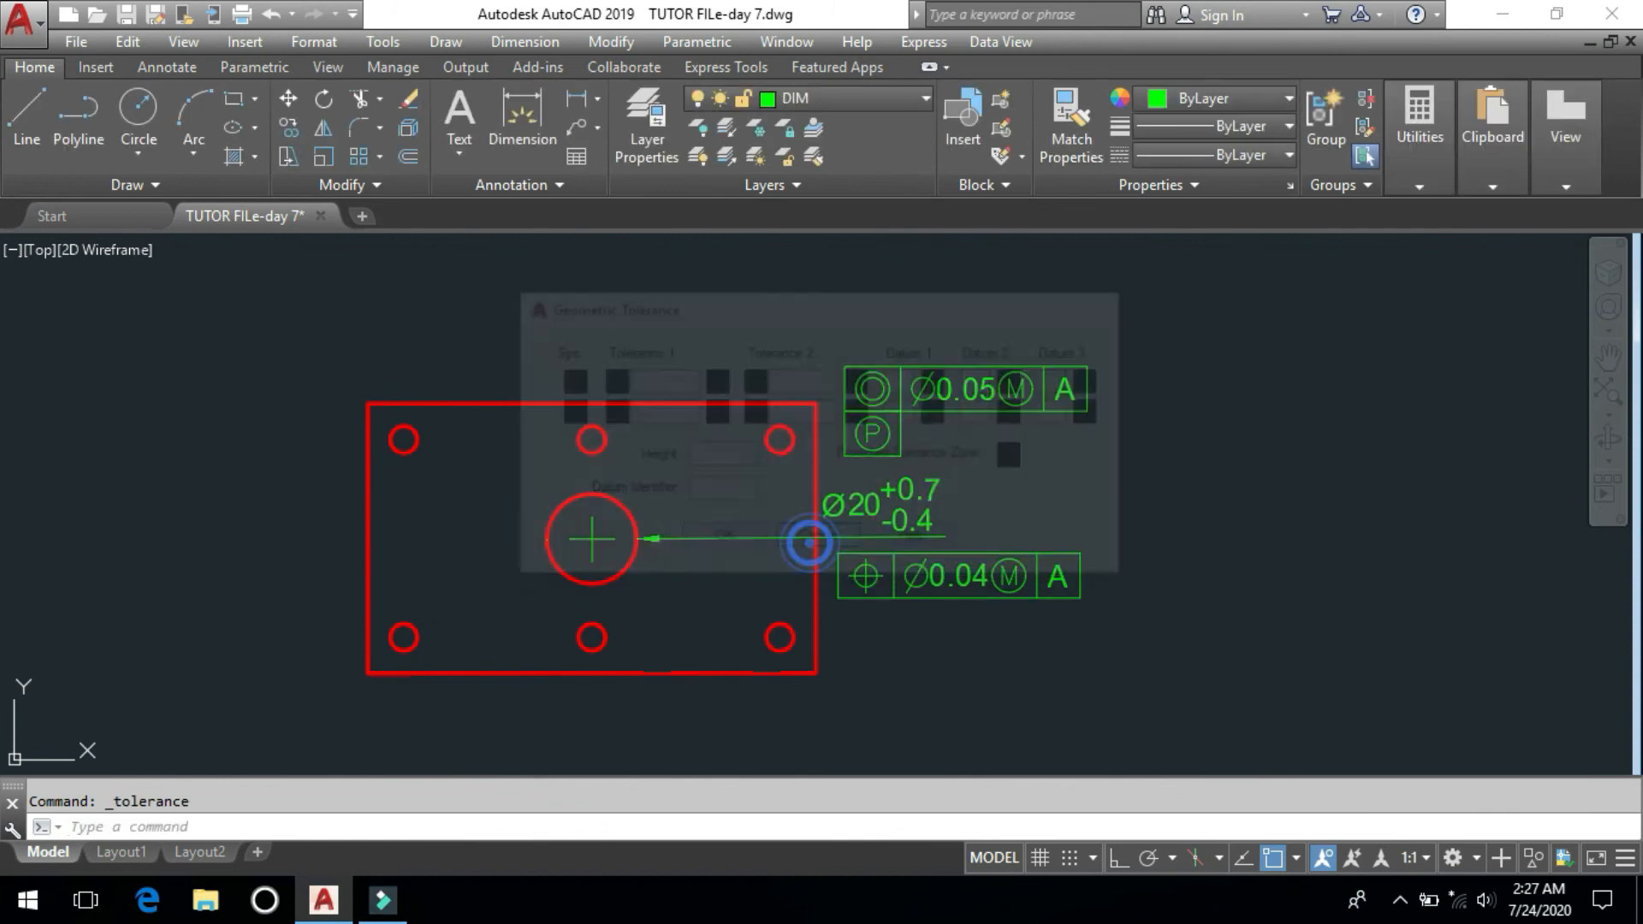
# - Open the geometric tolerance settings with the TOL command and close them without placing a frame
pyautogui.write('T')
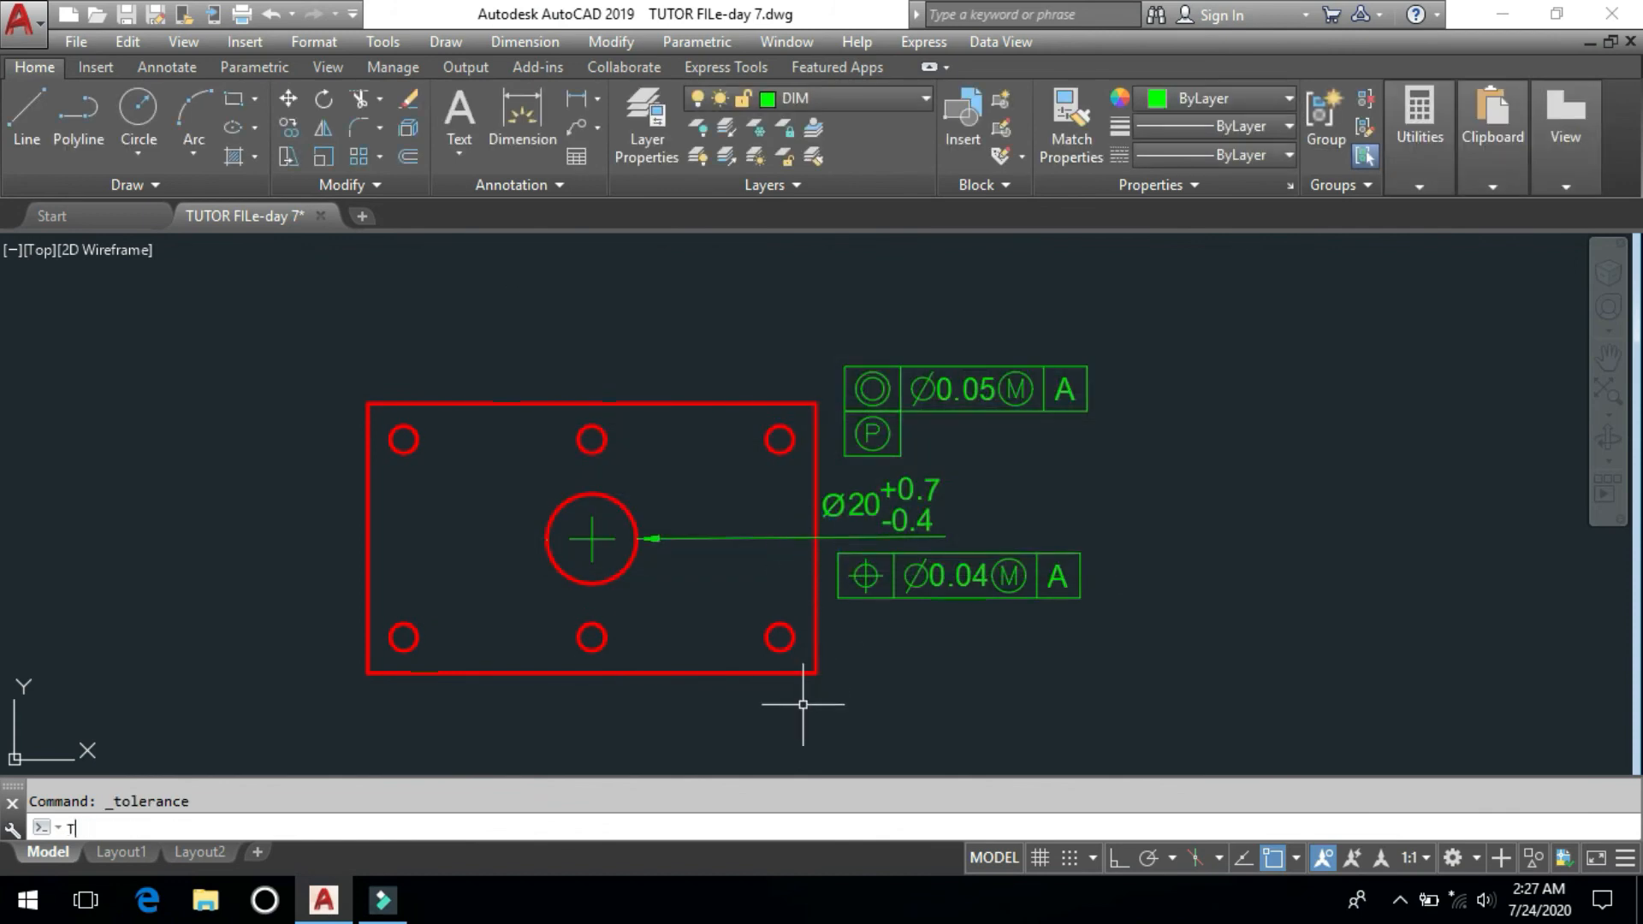
pyautogui.write('OL')
pyautogui.press('Return')
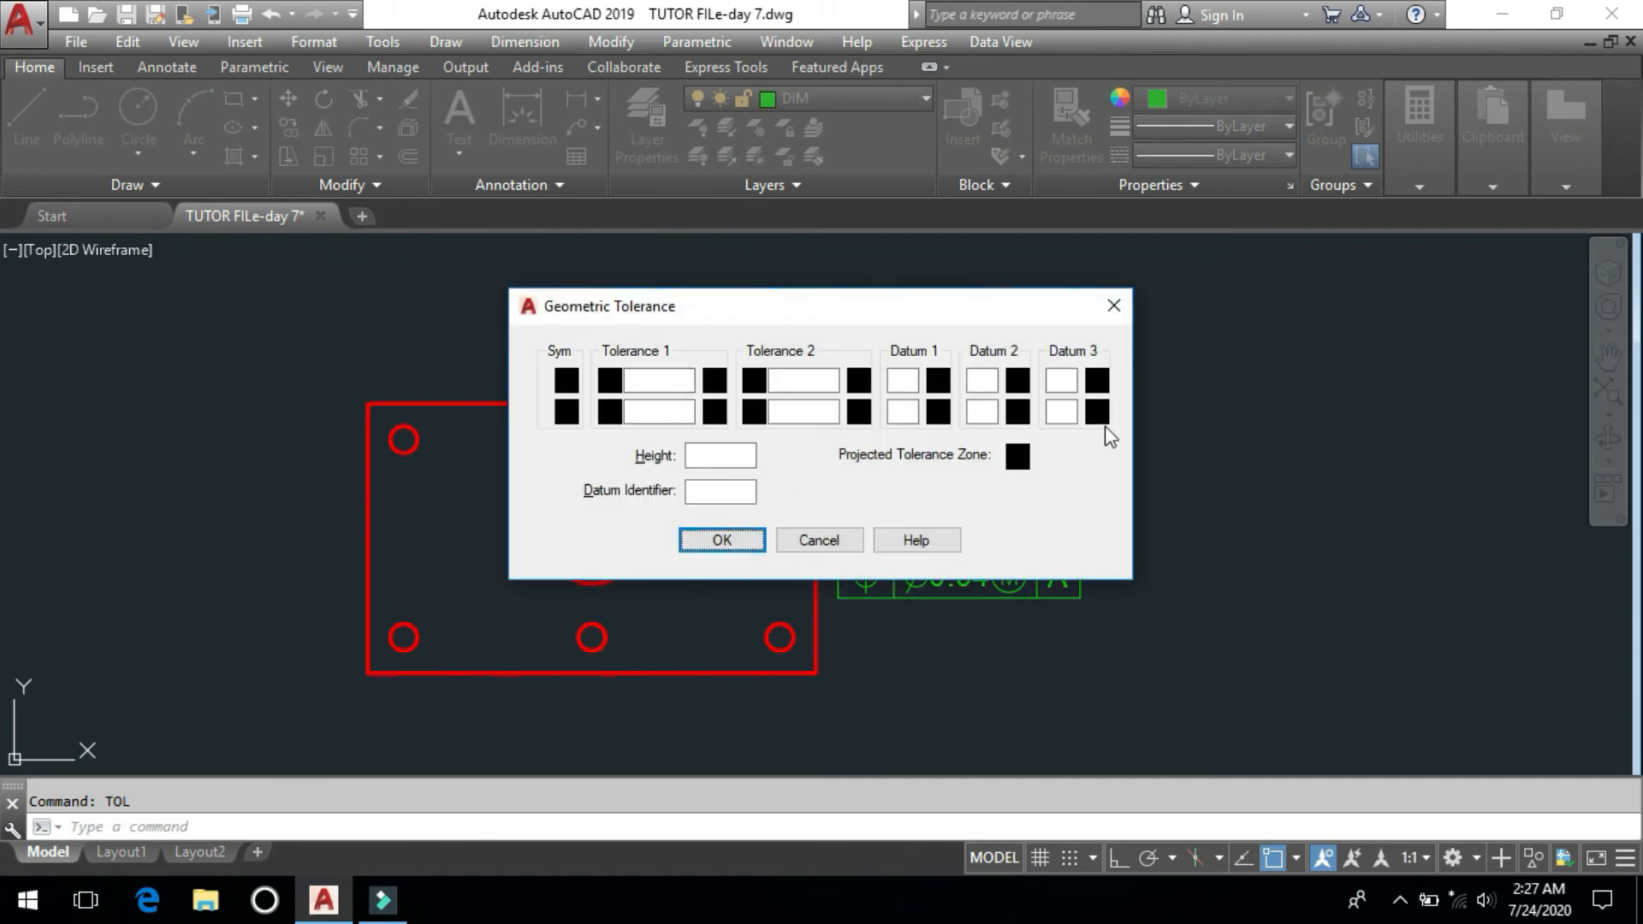
pyautogui.click(1114, 308)
pyautogui.click(1160, 481)
pyautogui.click(1155, 494)
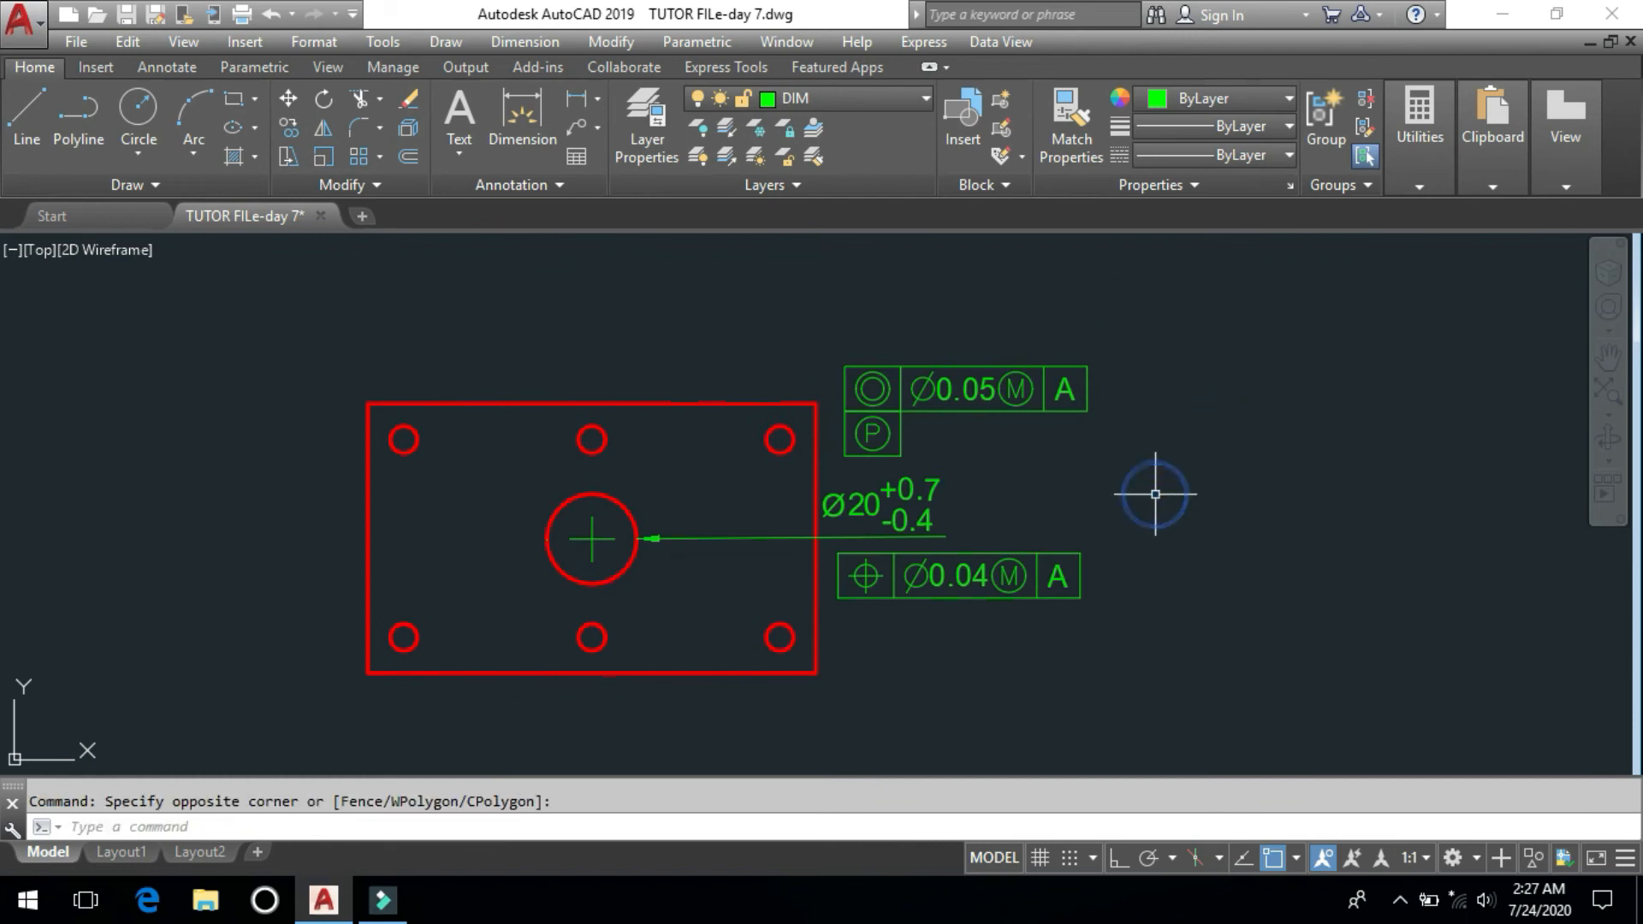
pyautogui.press('Escape')
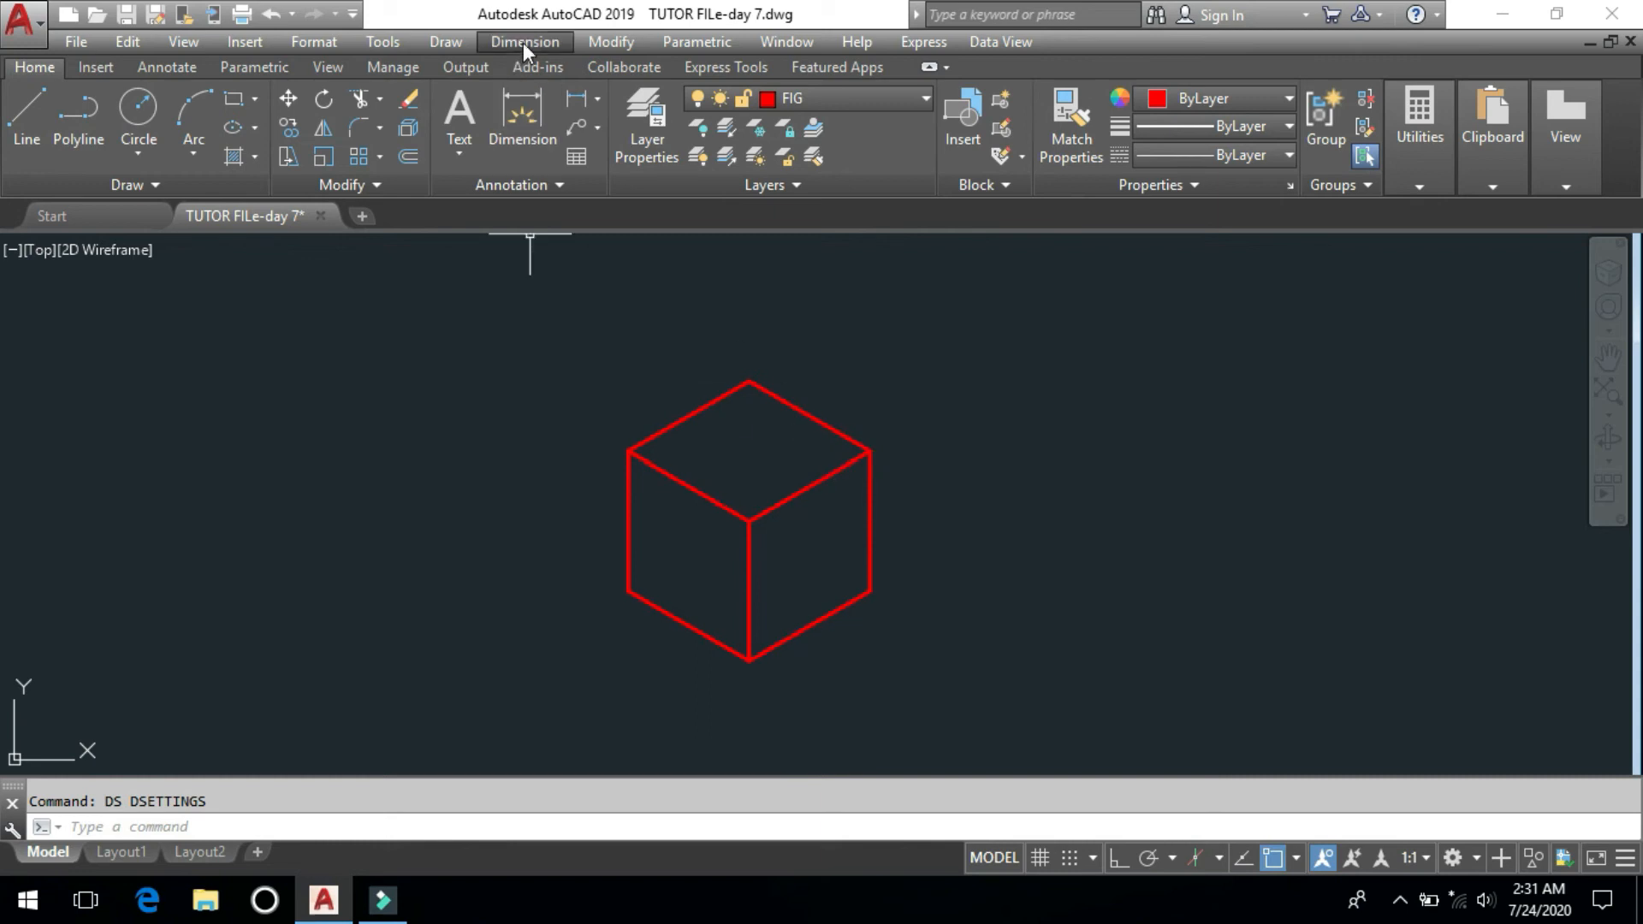
# - Make DIM the current layer for dimensioning the isometric cube
pyautogui.click(843, 106)
pyautogui.click(826, 242)
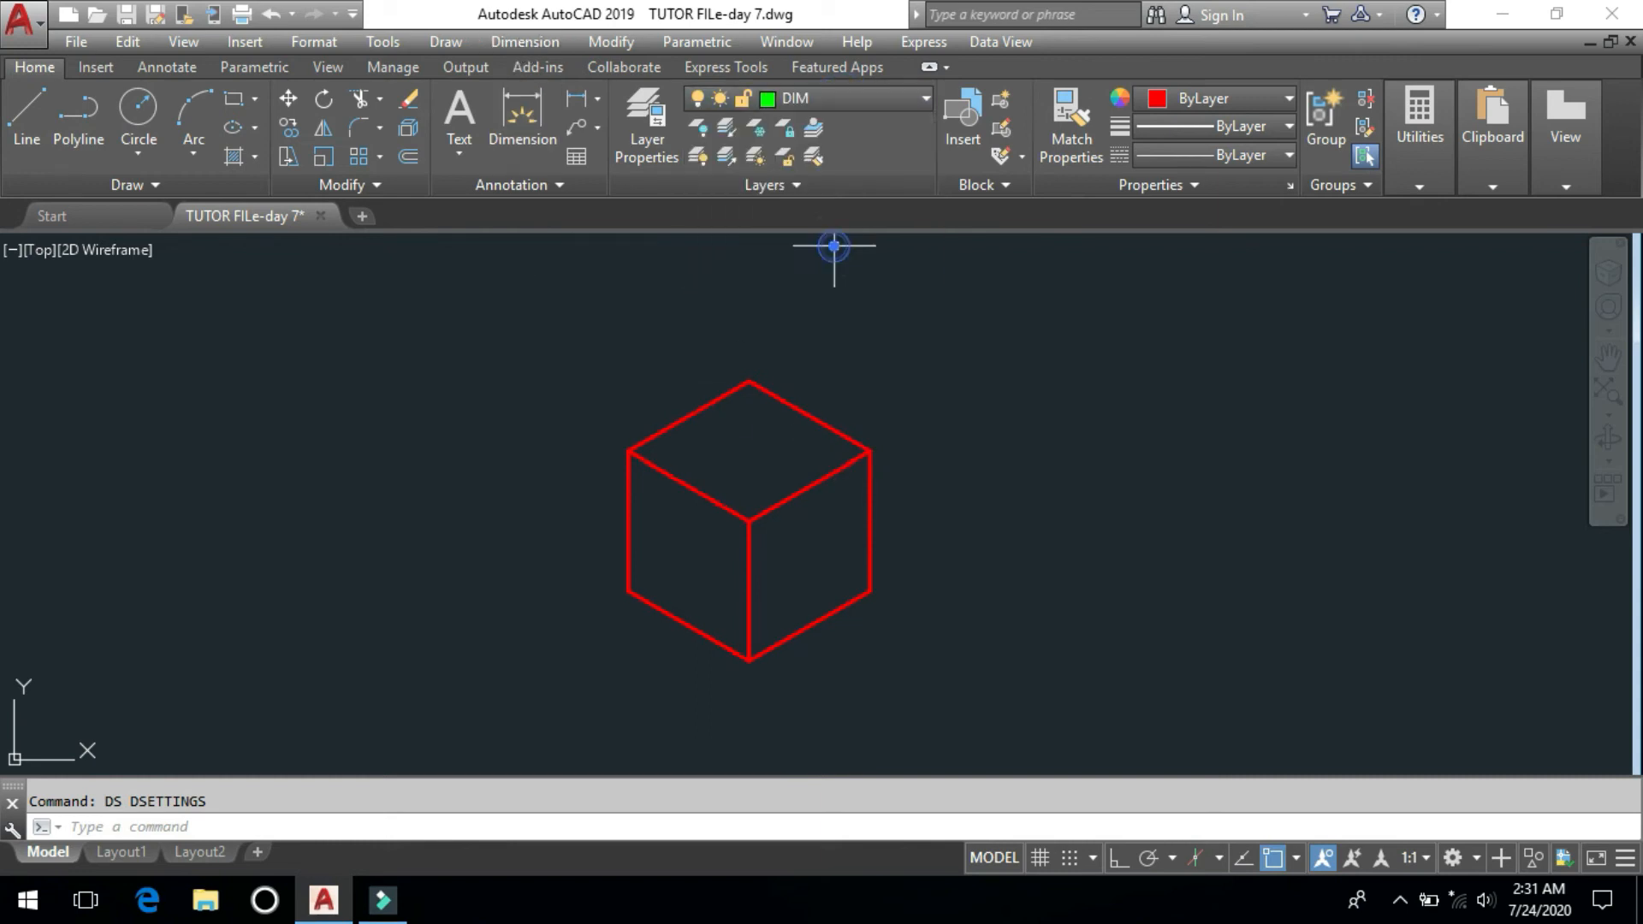
pyautogui.click(544, 44)
pyautogui.click(537, 105)
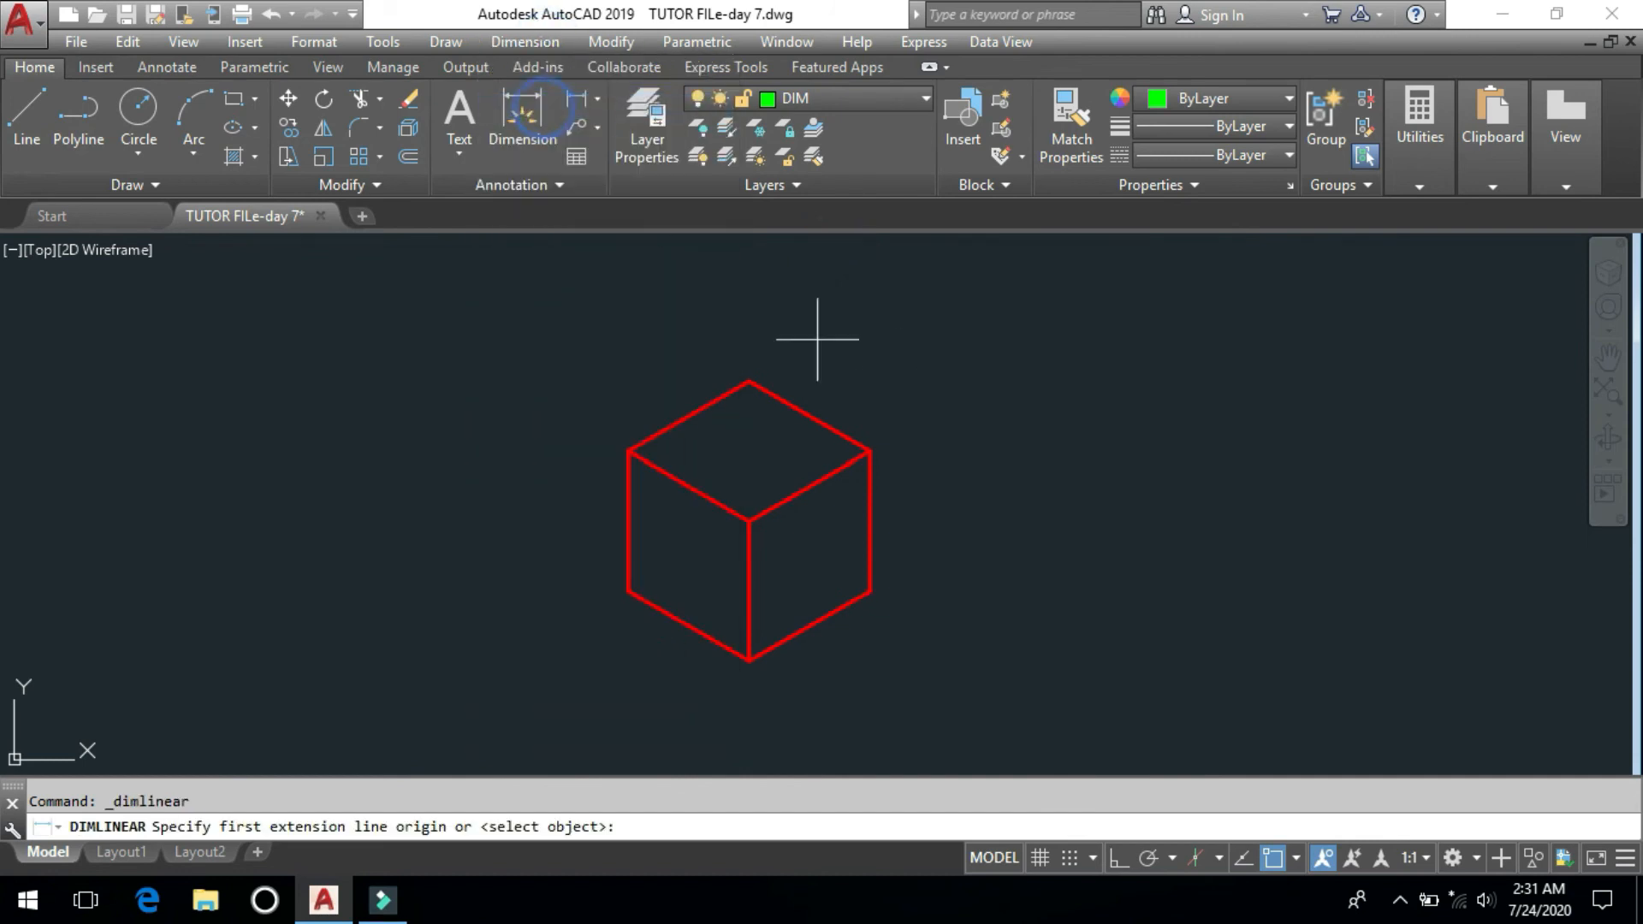
pyautogui.click(818, 424)
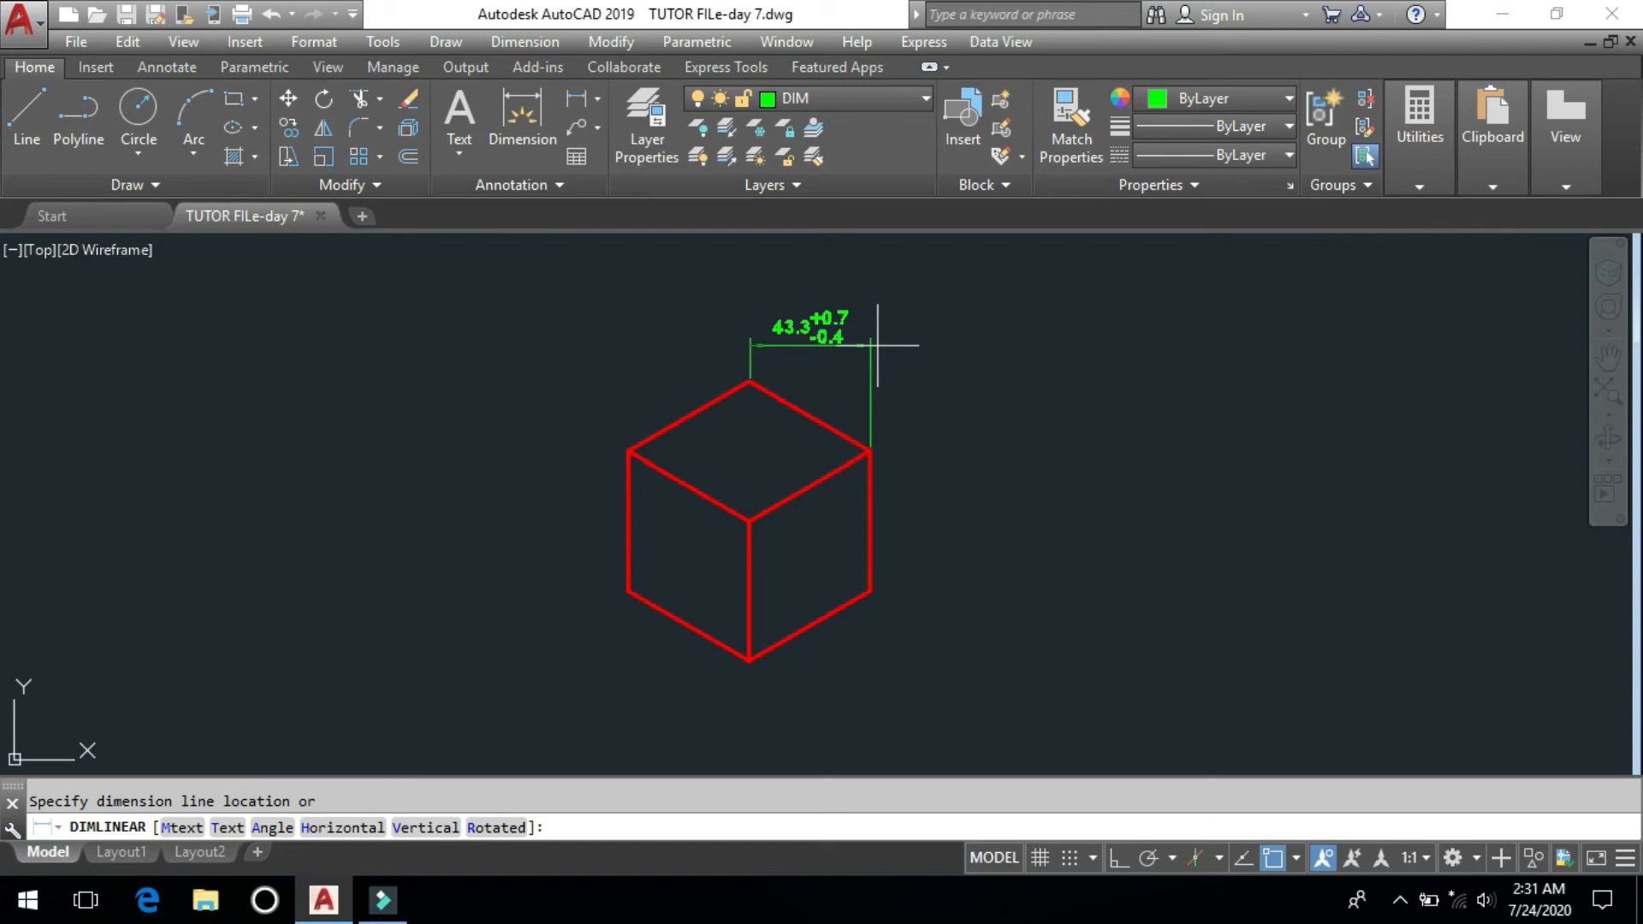
pyautogui.press('Escape')
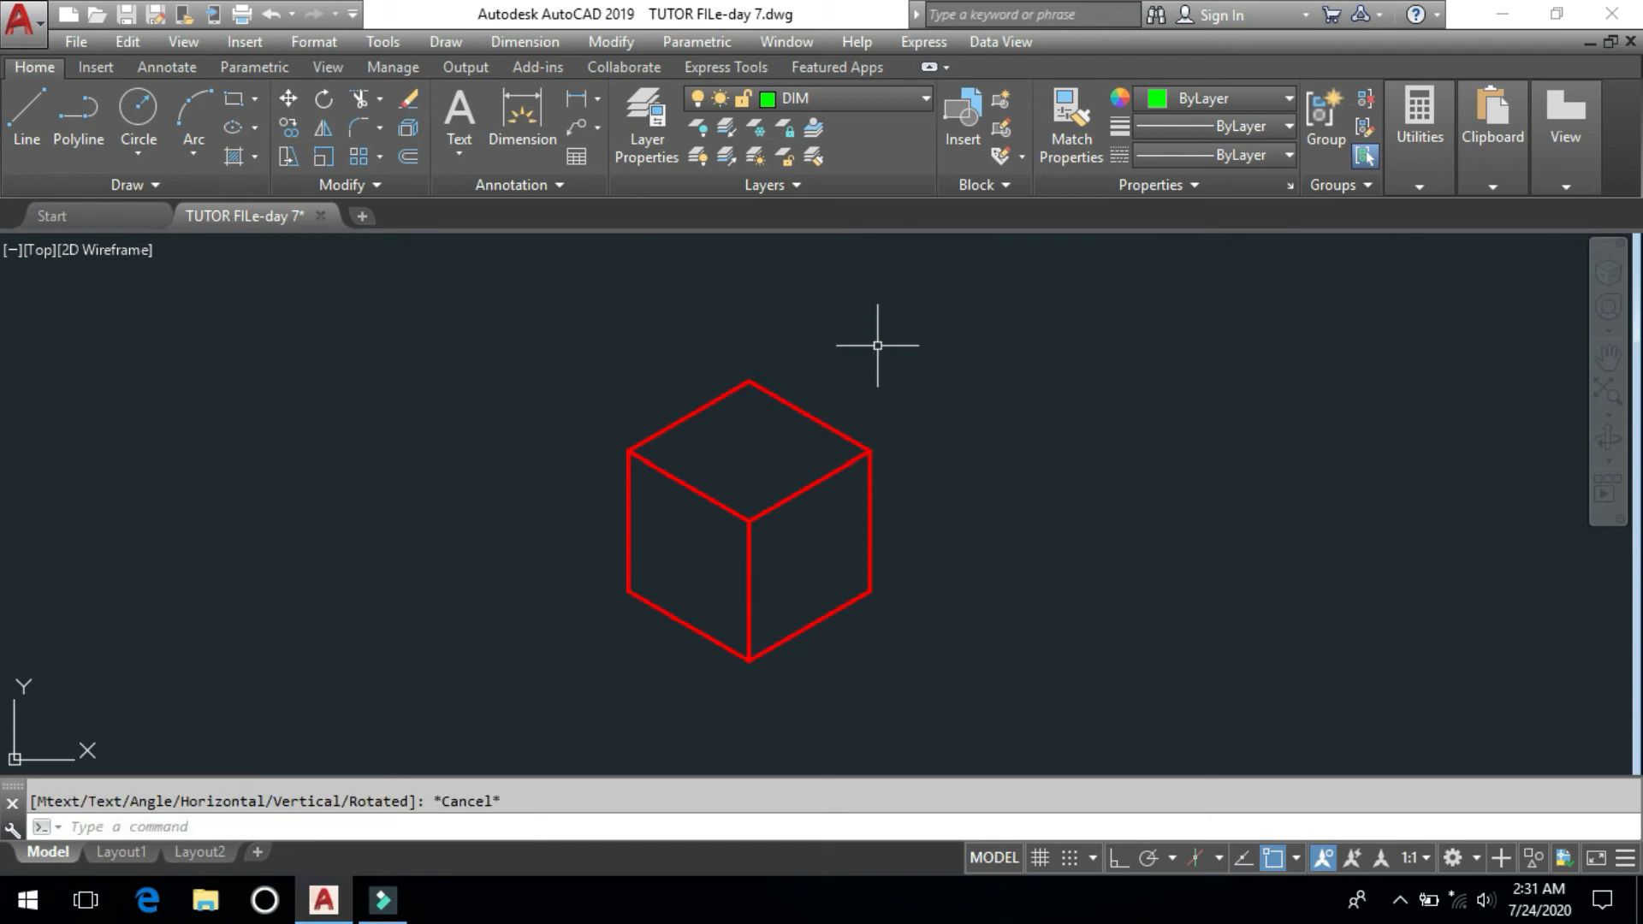
# - Add an aligned dimension to the upper-right edge of the cube's top face, placed outside the cube
pyautogui.click(547, 44)
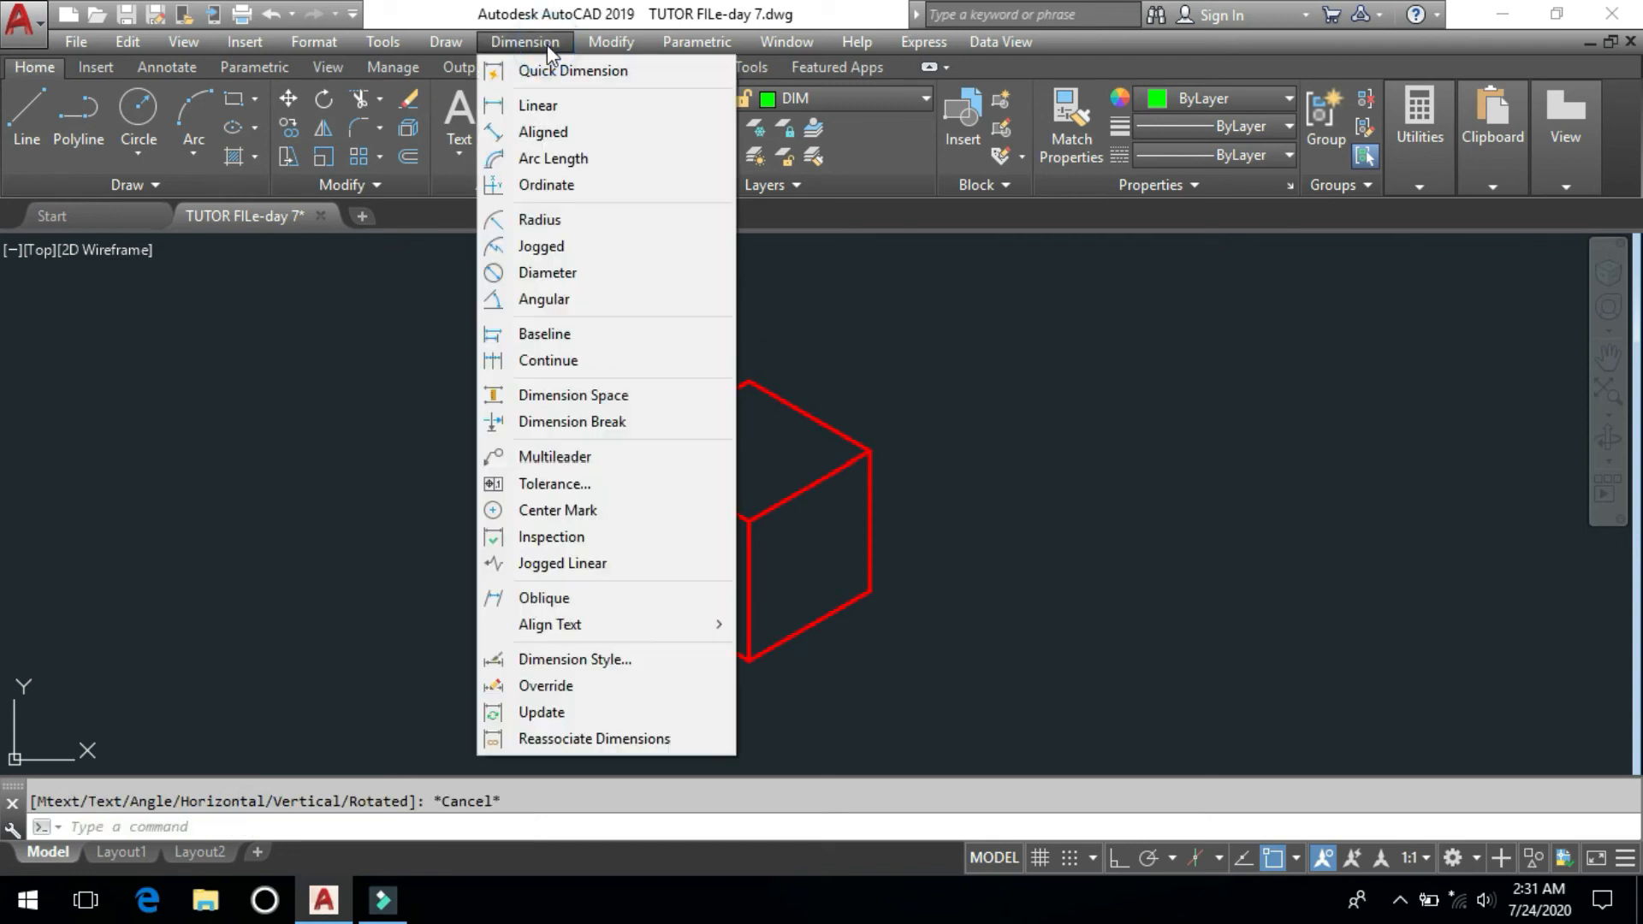
pyautogui.click(552, 135)
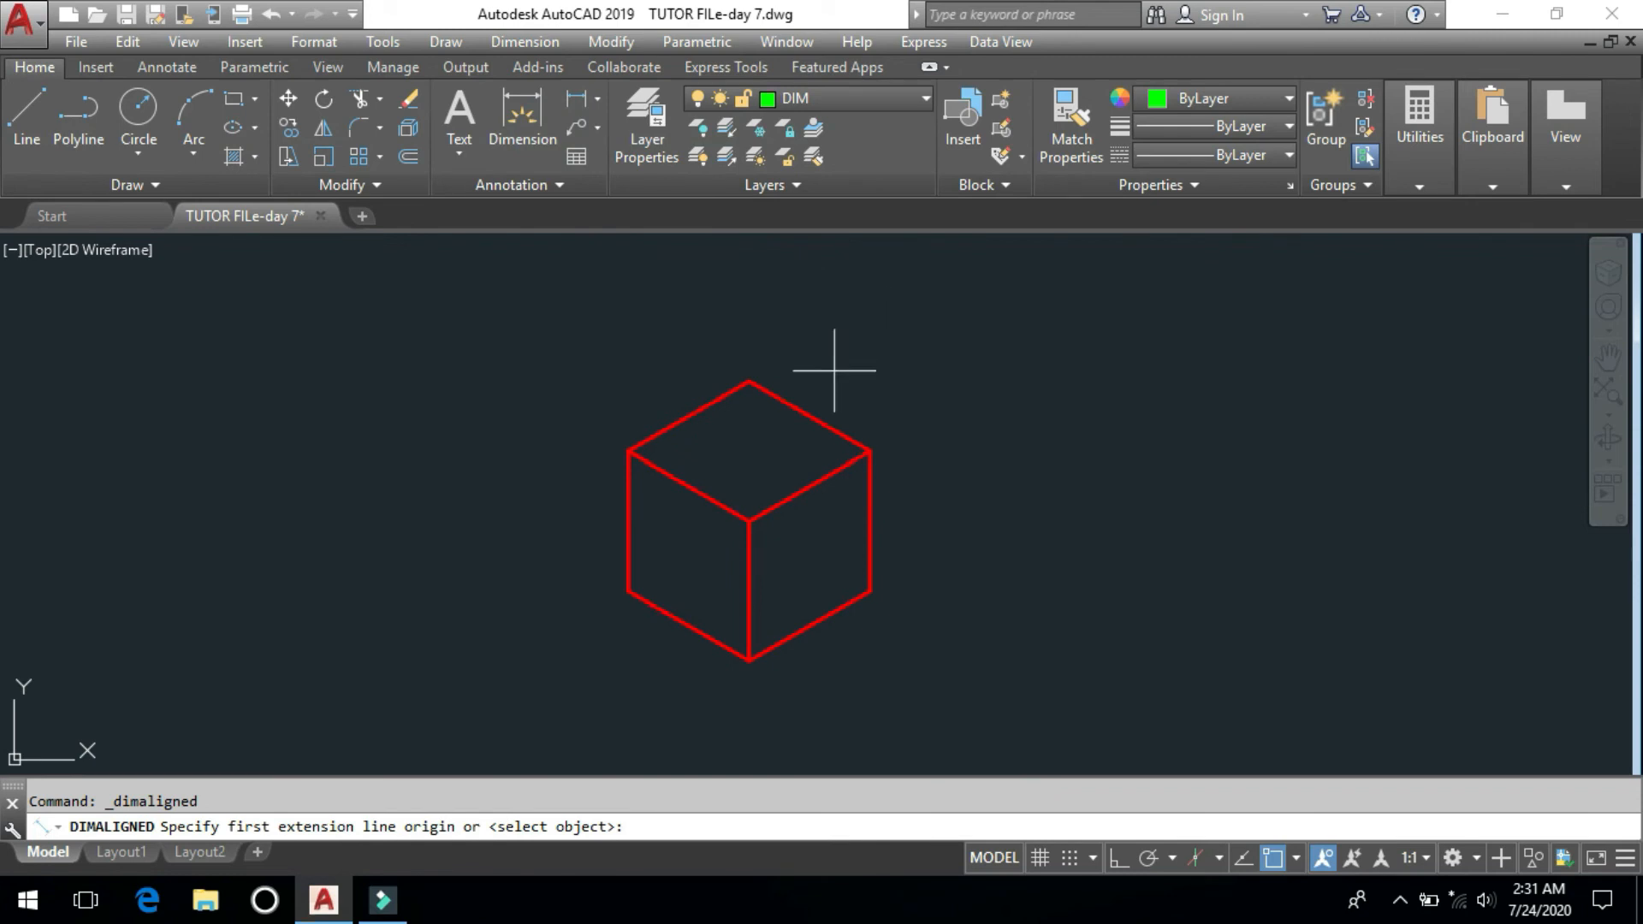
pyautogui.press('Return')
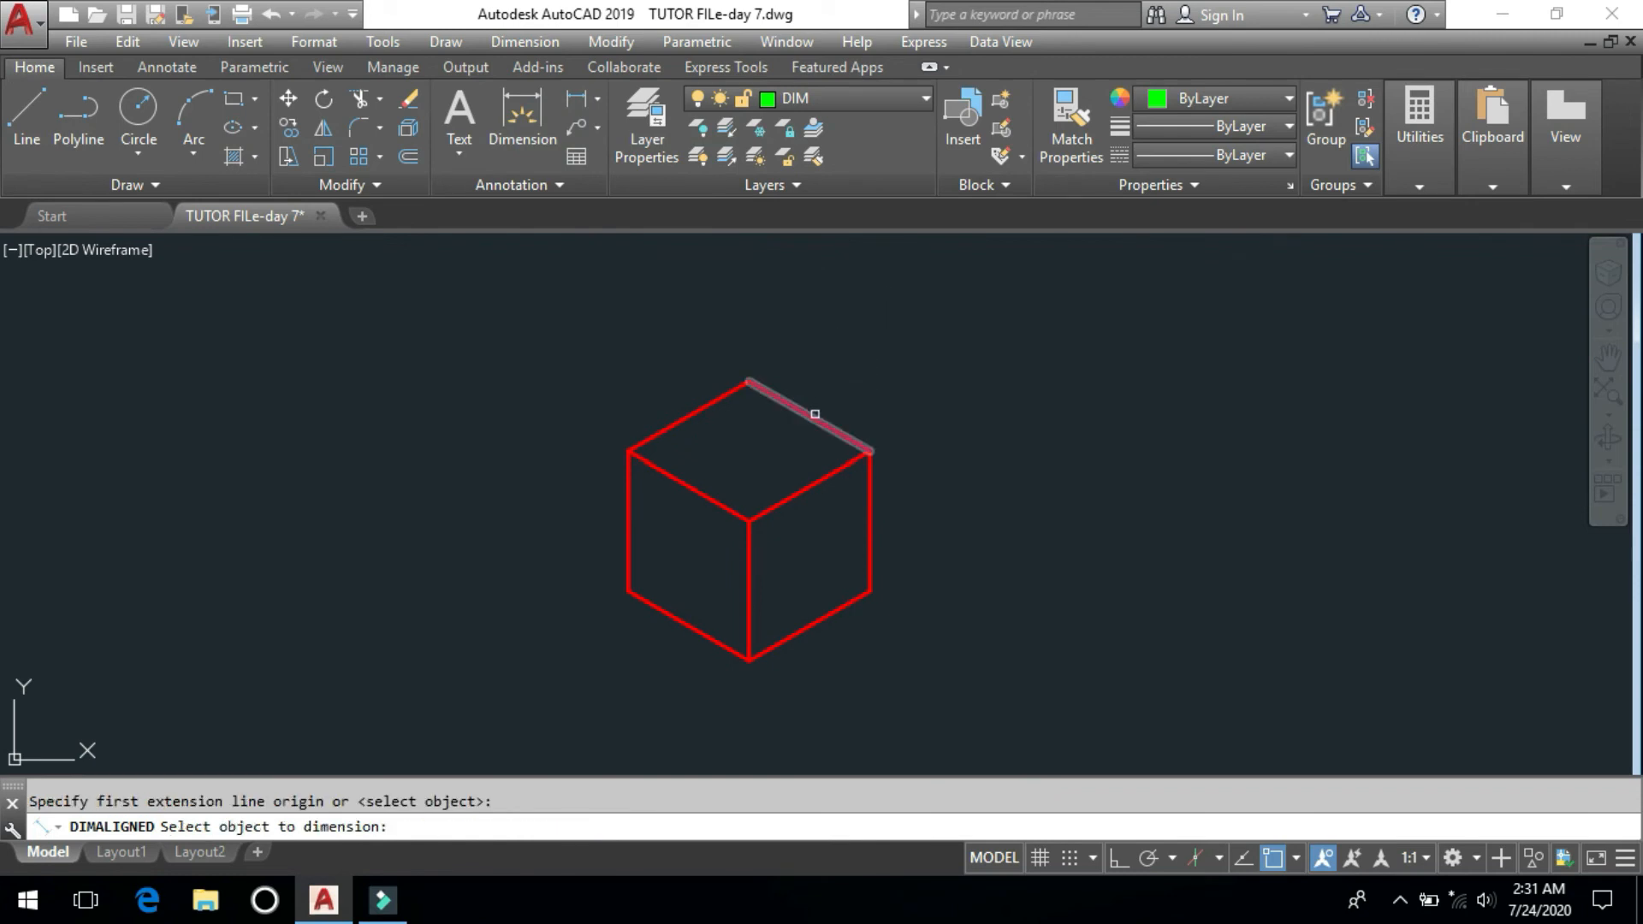
pyautogui.click(818, 413)
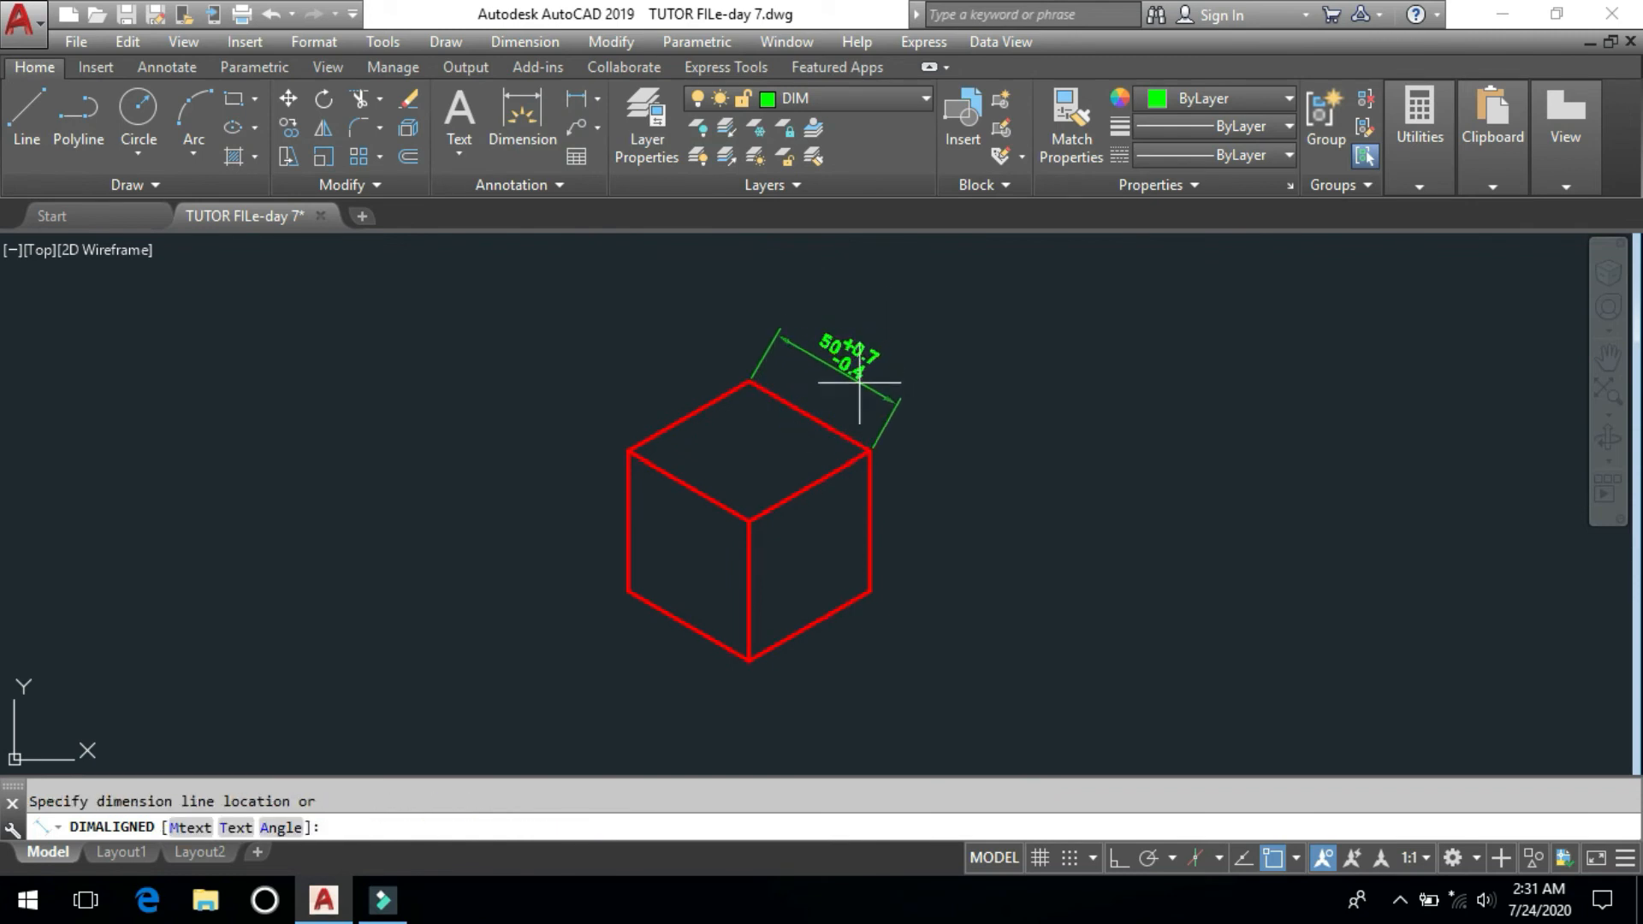
pyautogui.click(859, 384)
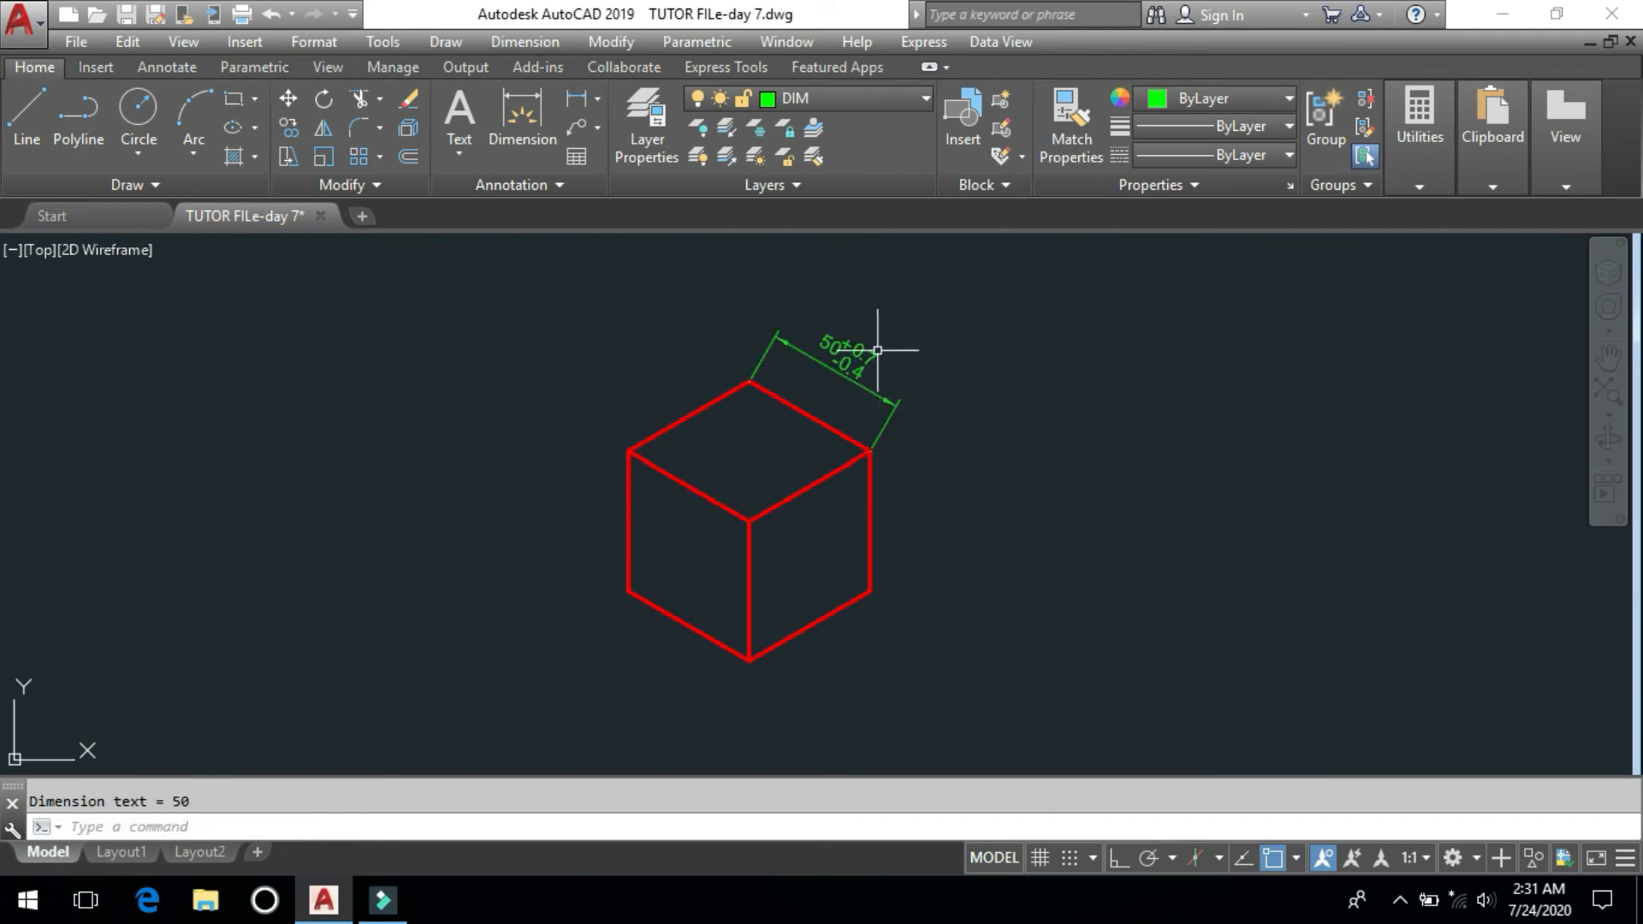
# - Modify the TOL dimension style so that its dimensions are shown without tolerances
pyautogui.write('D')
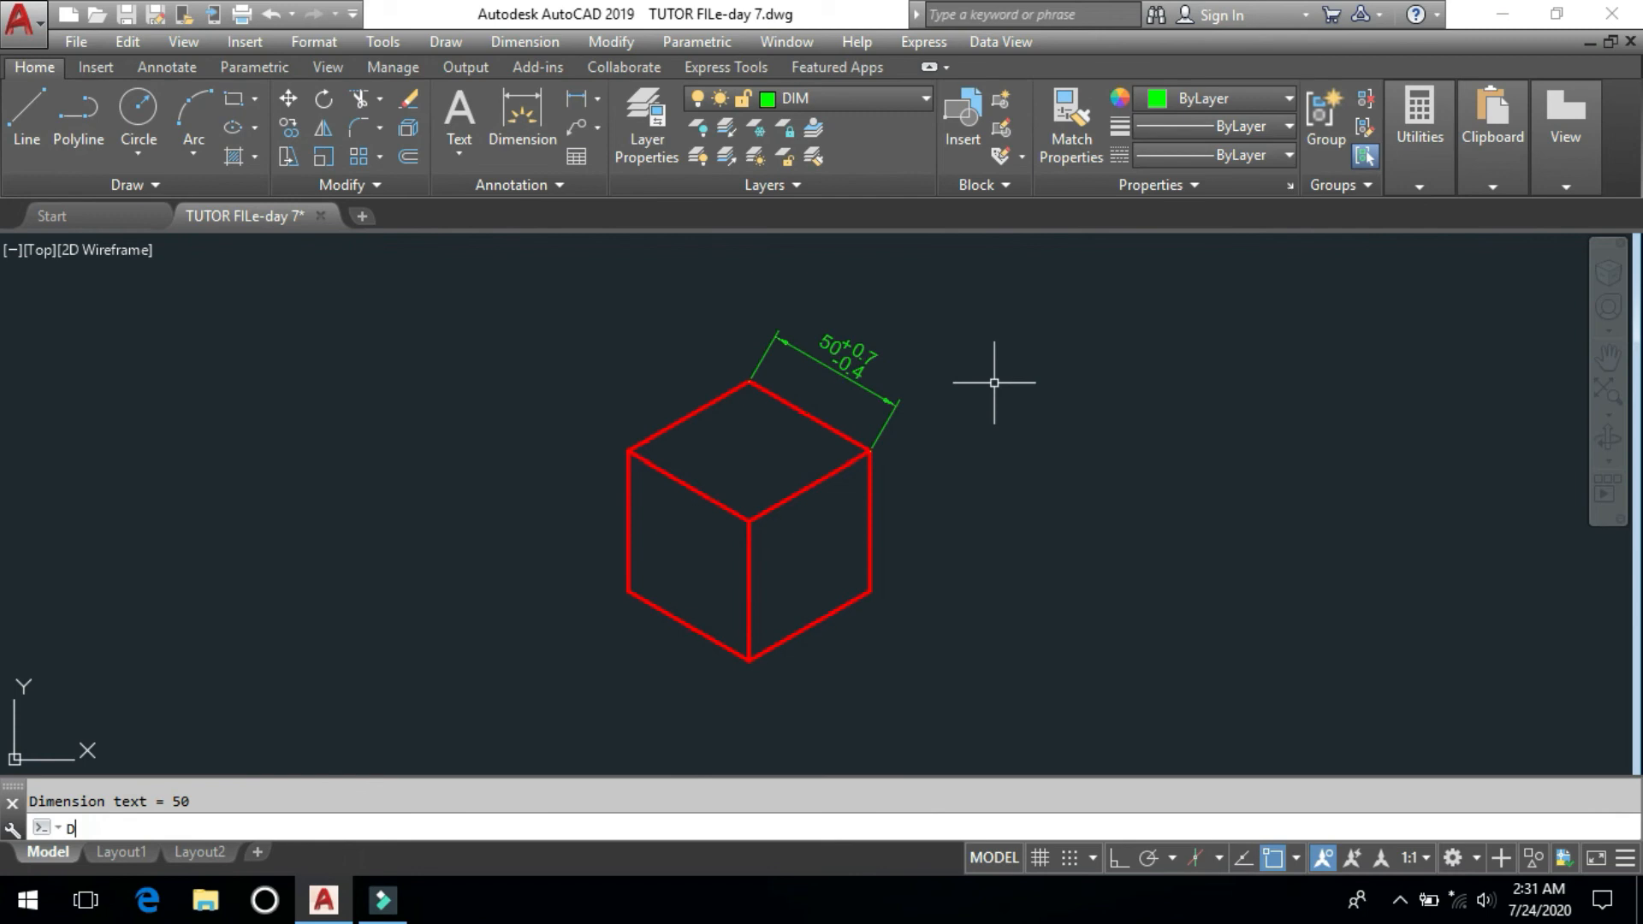
pyautogui.press('Return')
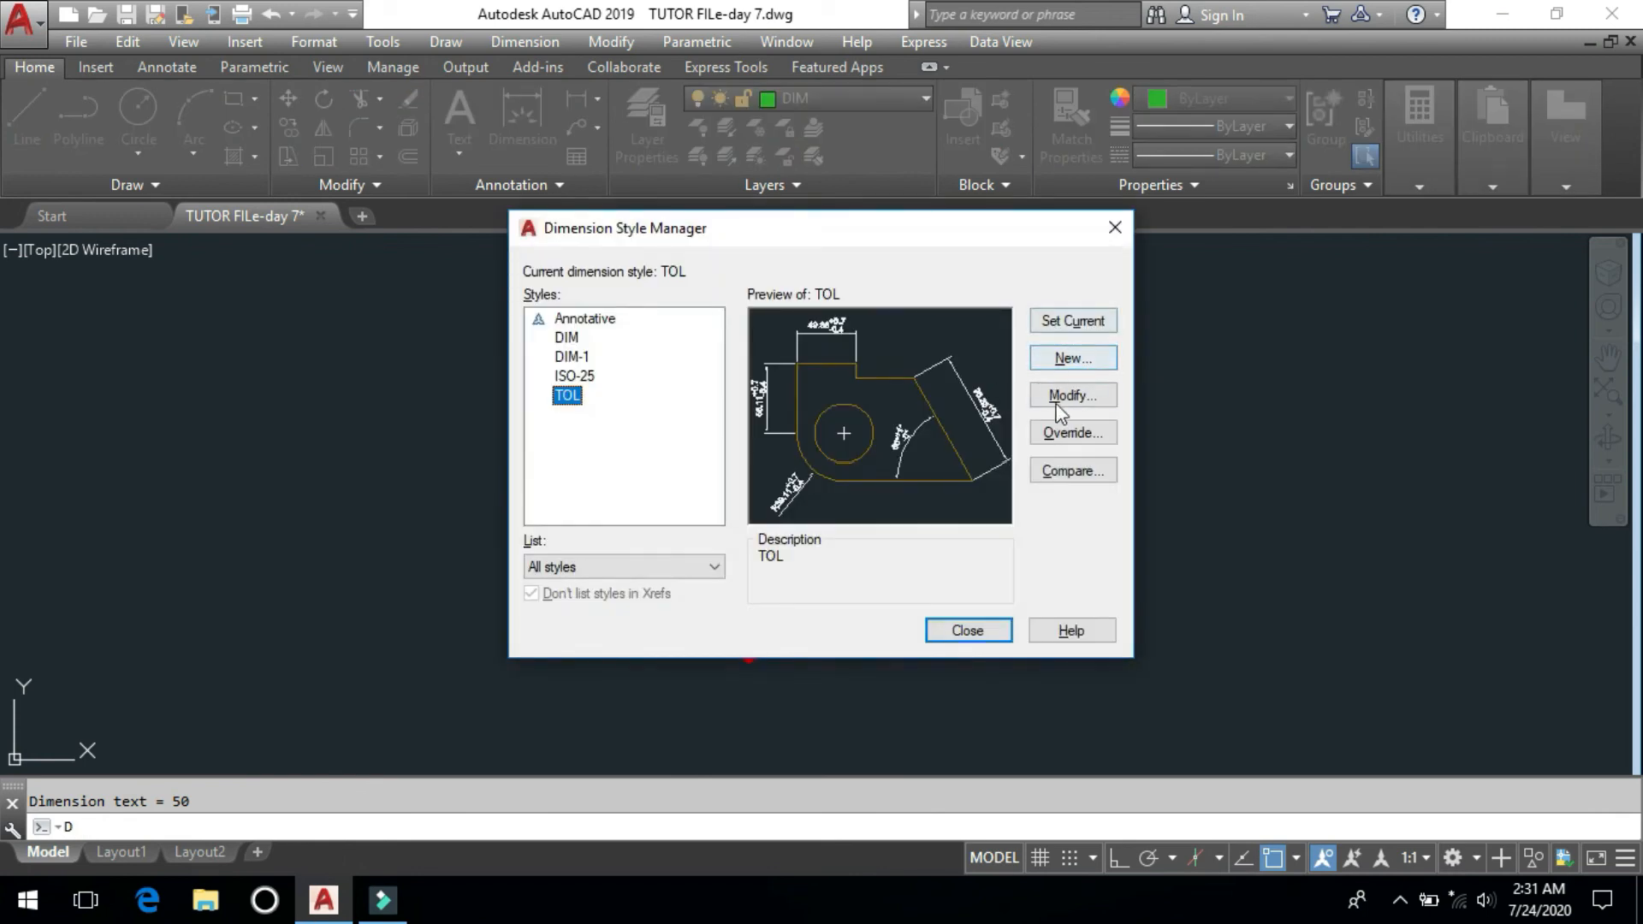
pyautogui.click(1080, 400)
pyautogui.click(986, 185)
pyautogui.click(800, 238)
pyautogui.click(664, 261)
pyautogui.click(875, 721)
pyautogui.click(954, 629)
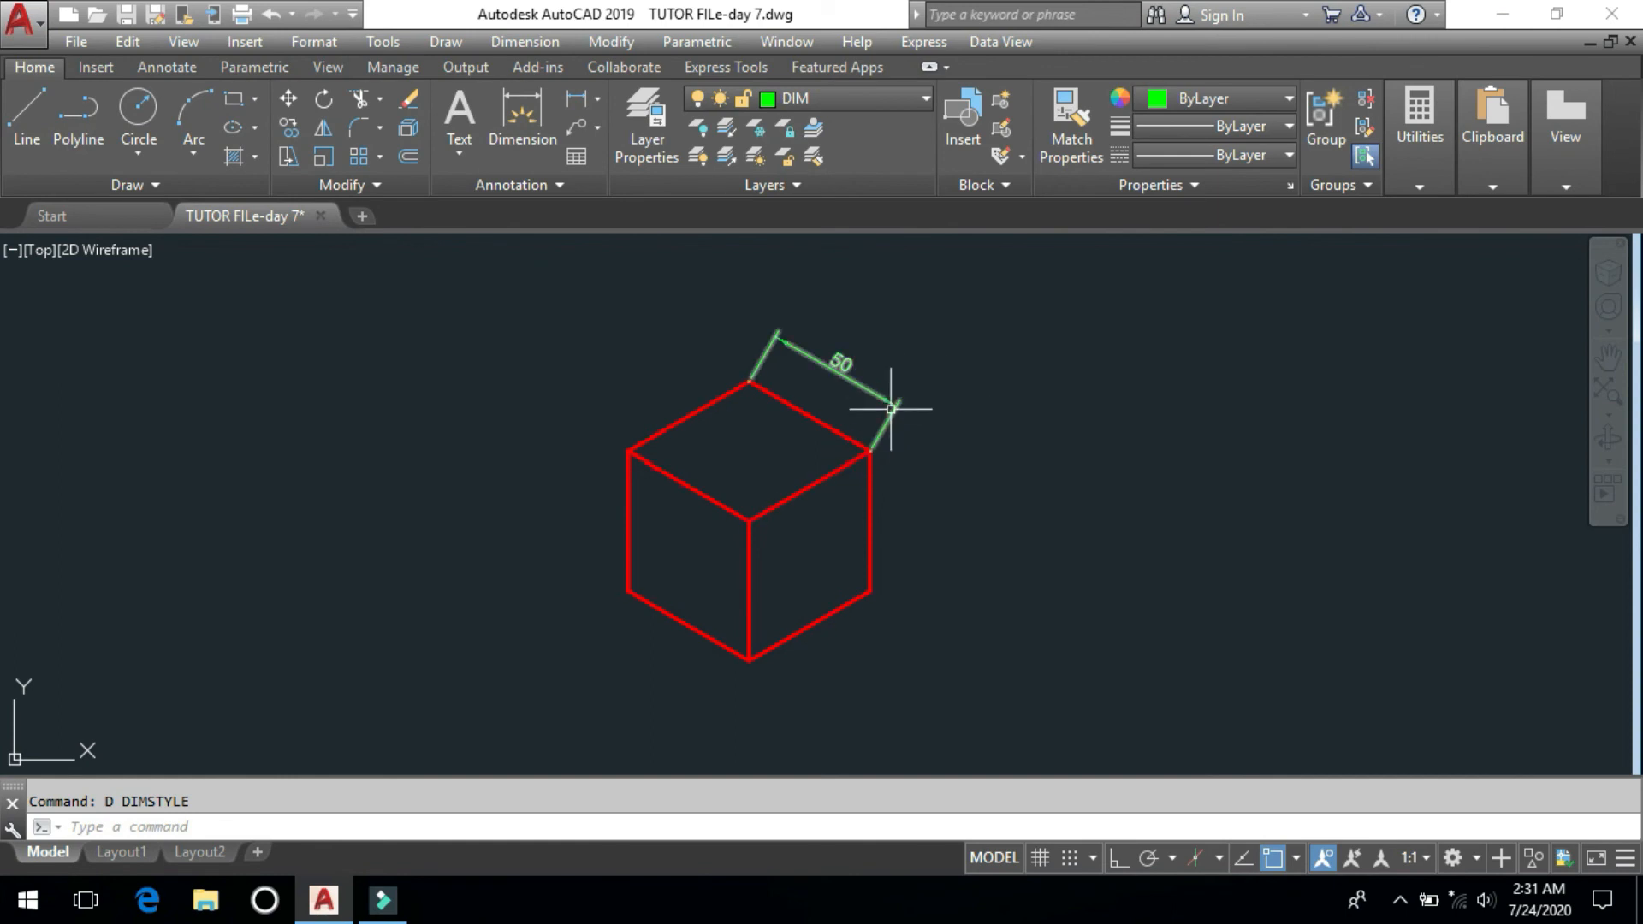
# - Add an aligned dimension to the cube's lower-right bottom edge, placed below and outside the cube
pyautogui.click(537, 43)
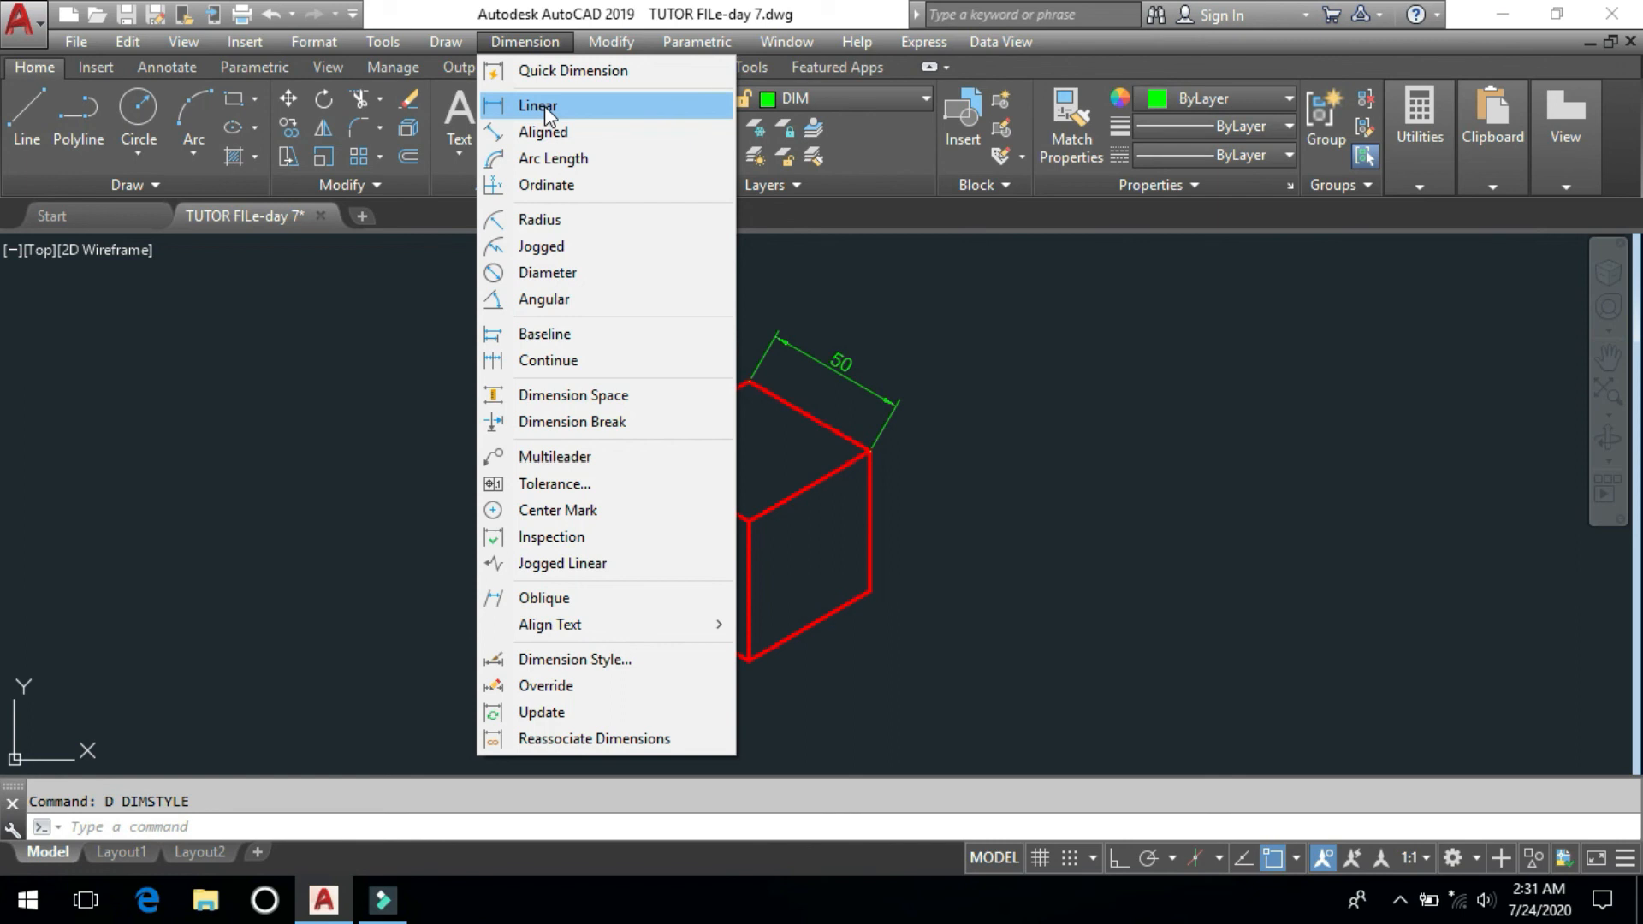
pyautogui.click(584, 139)
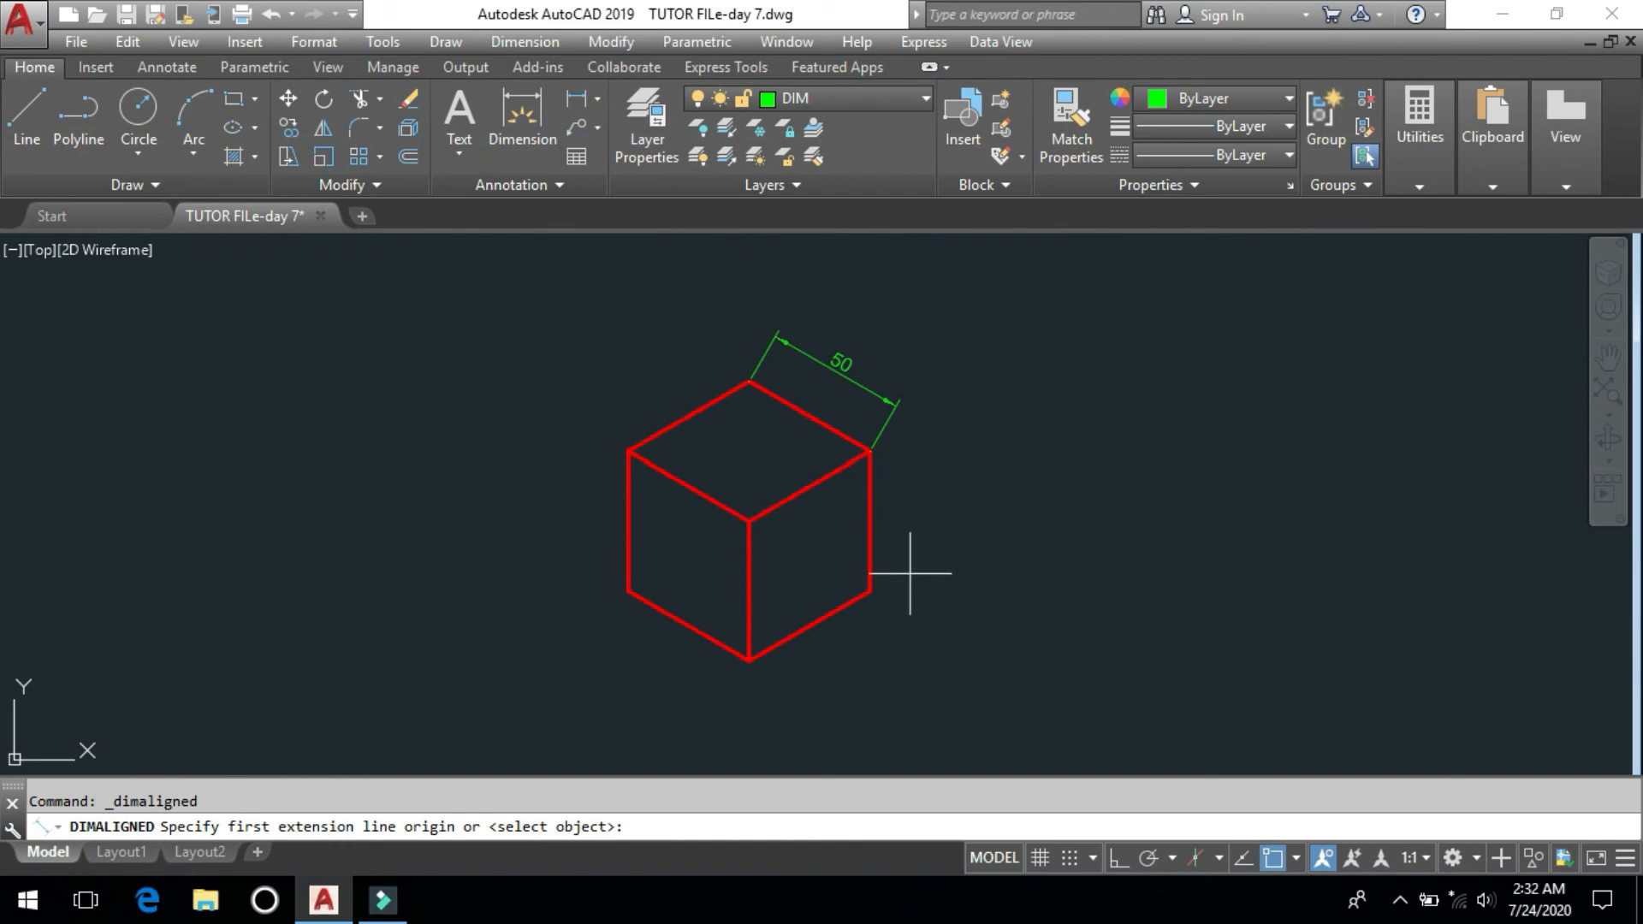
pyautogui.press('Return')
pyautogui.click(837, 610)
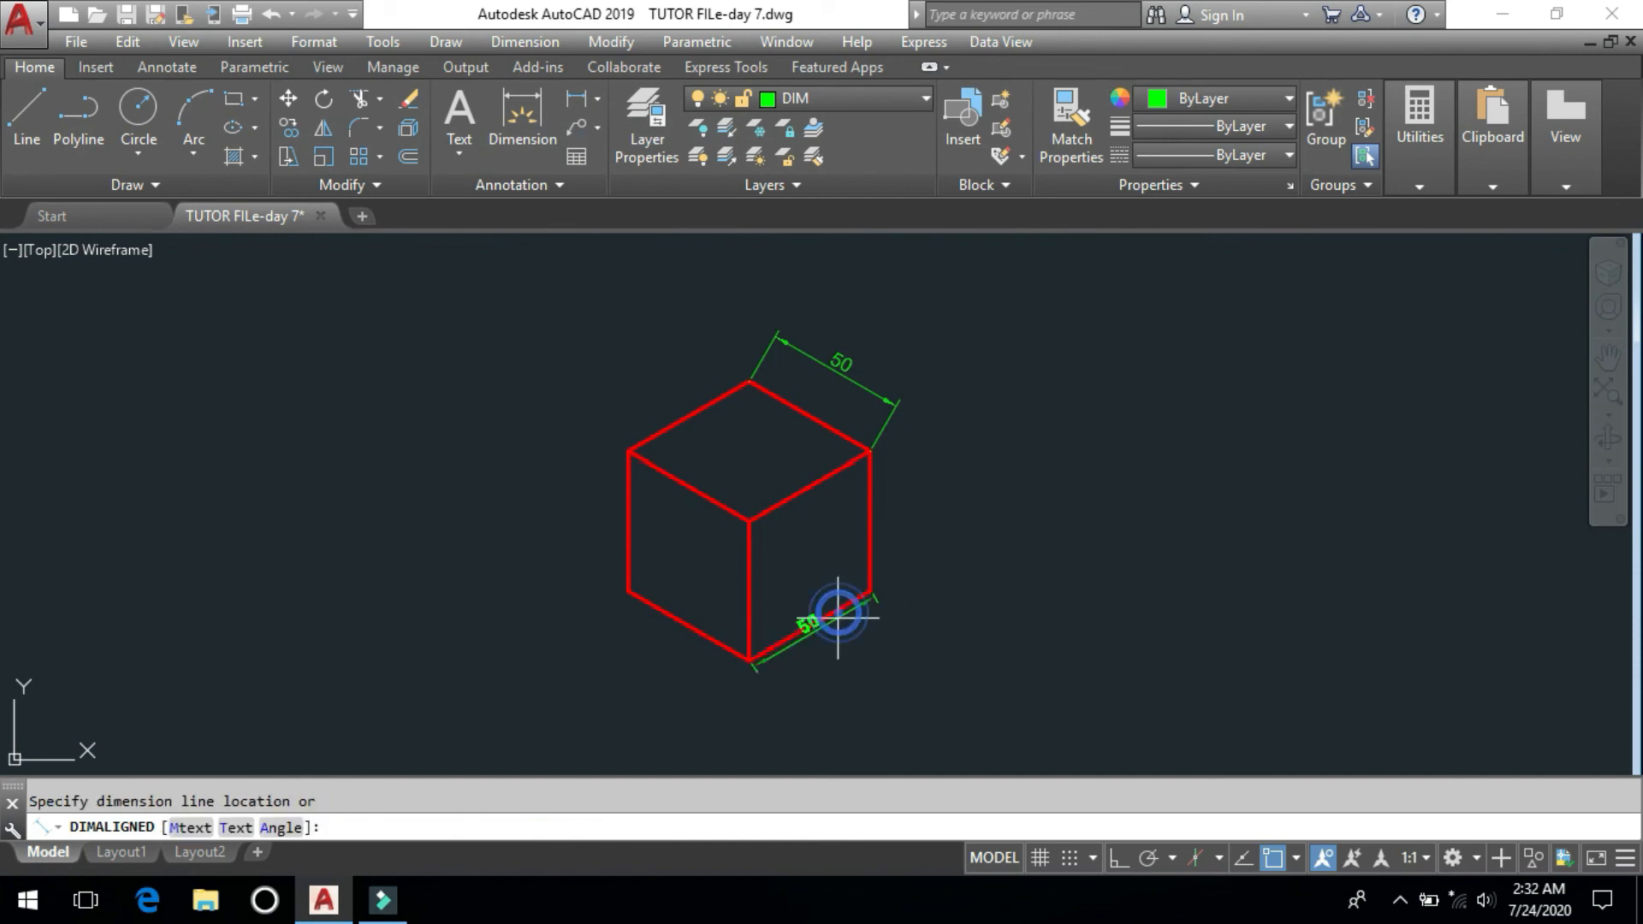
pyautogui.click(854, 660)
# - Add an aligned dimension to the cube's right vertical edge, placed just outside the cube
pyautogui.rightClick(963, 412)
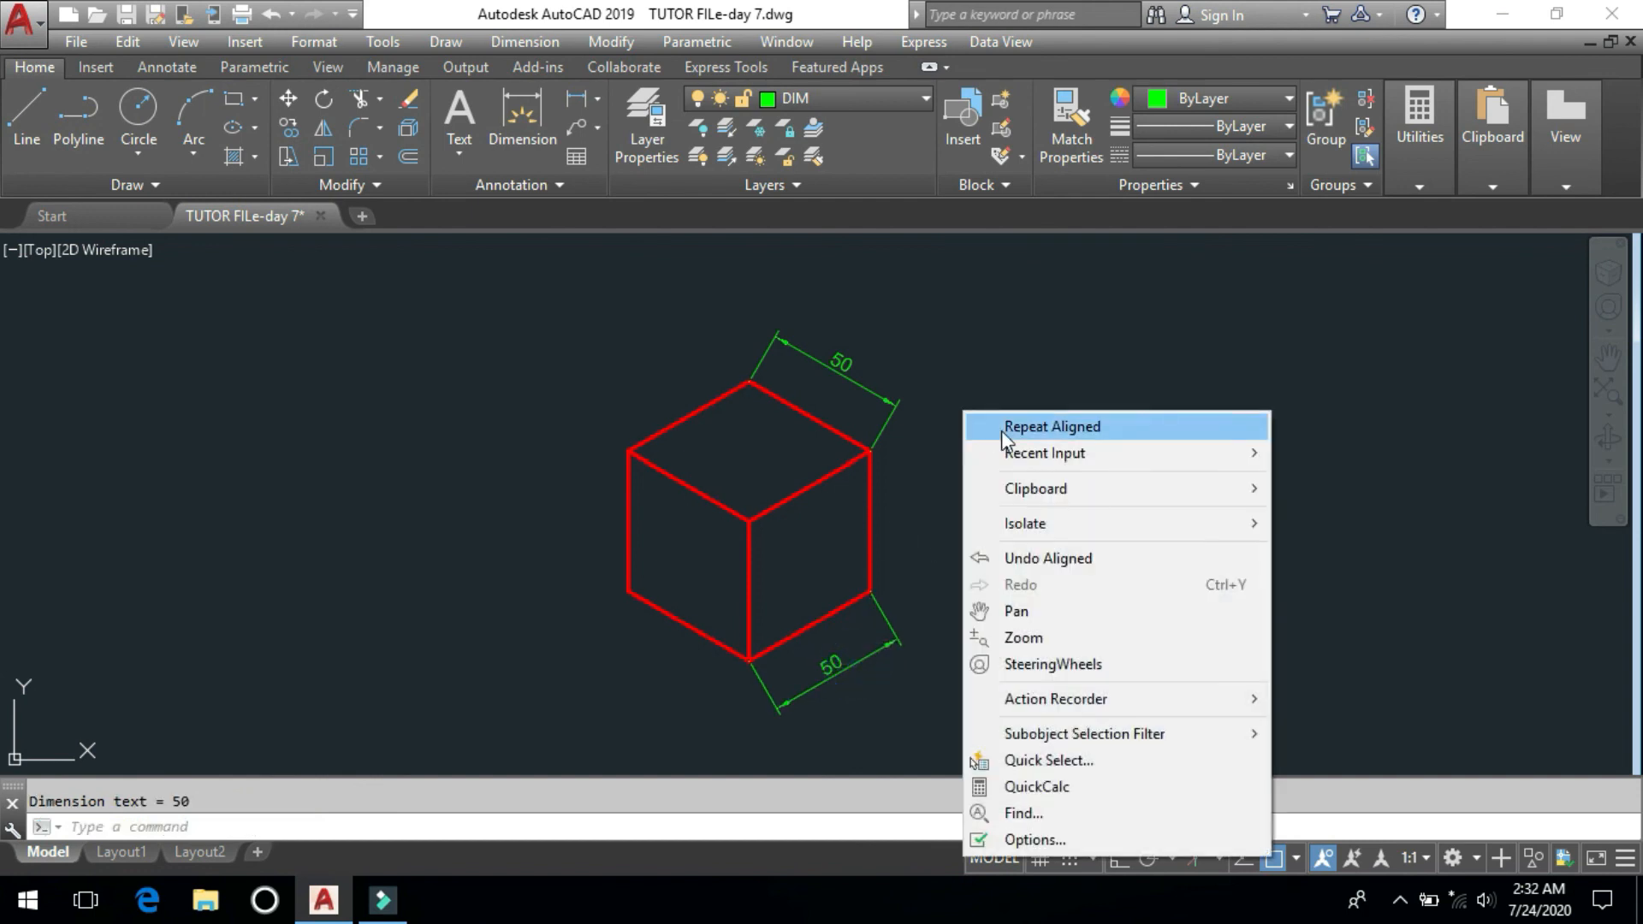
pyautogui.click(1001, 430)
pyautogui.press('Return')
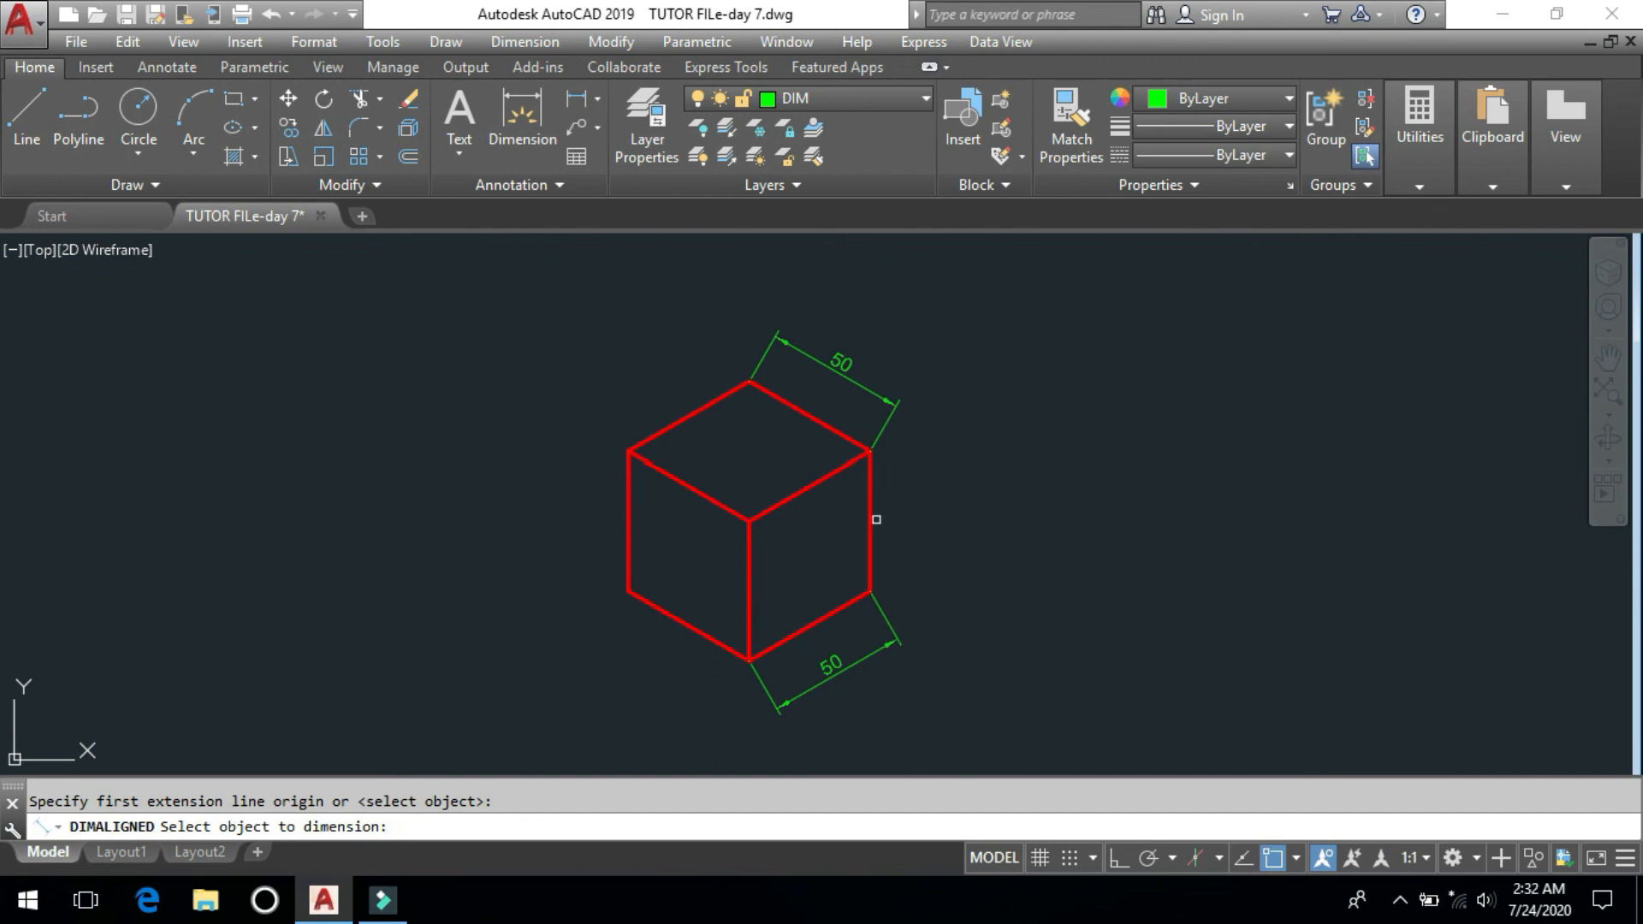
pyautogui.click(870, 517)
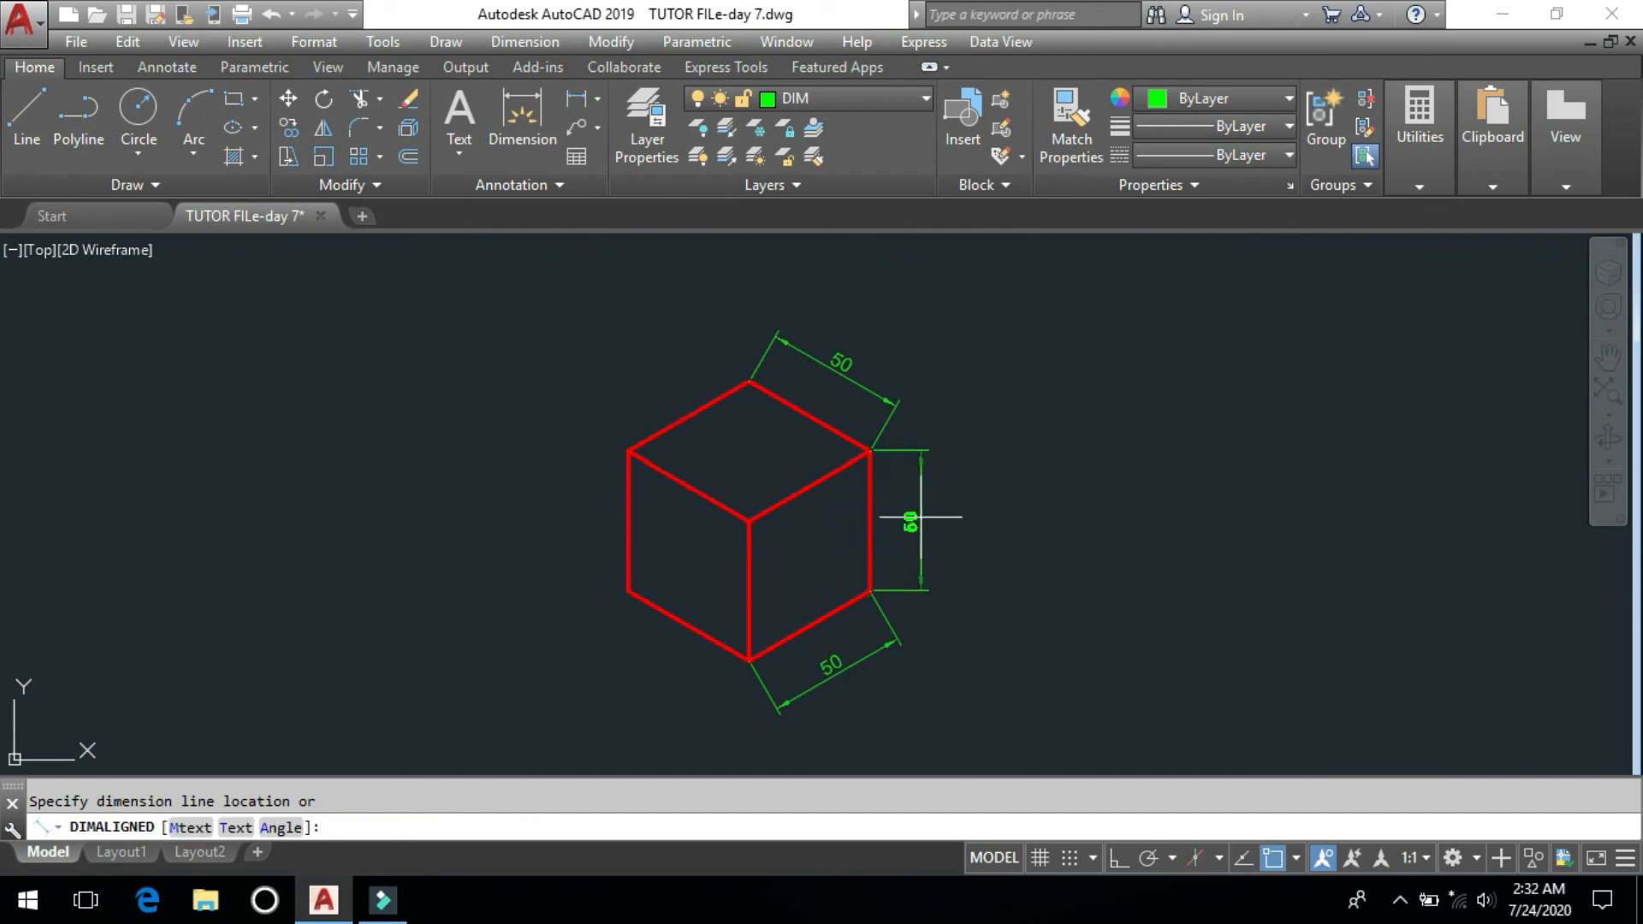
pyautogui.click(921, 517)
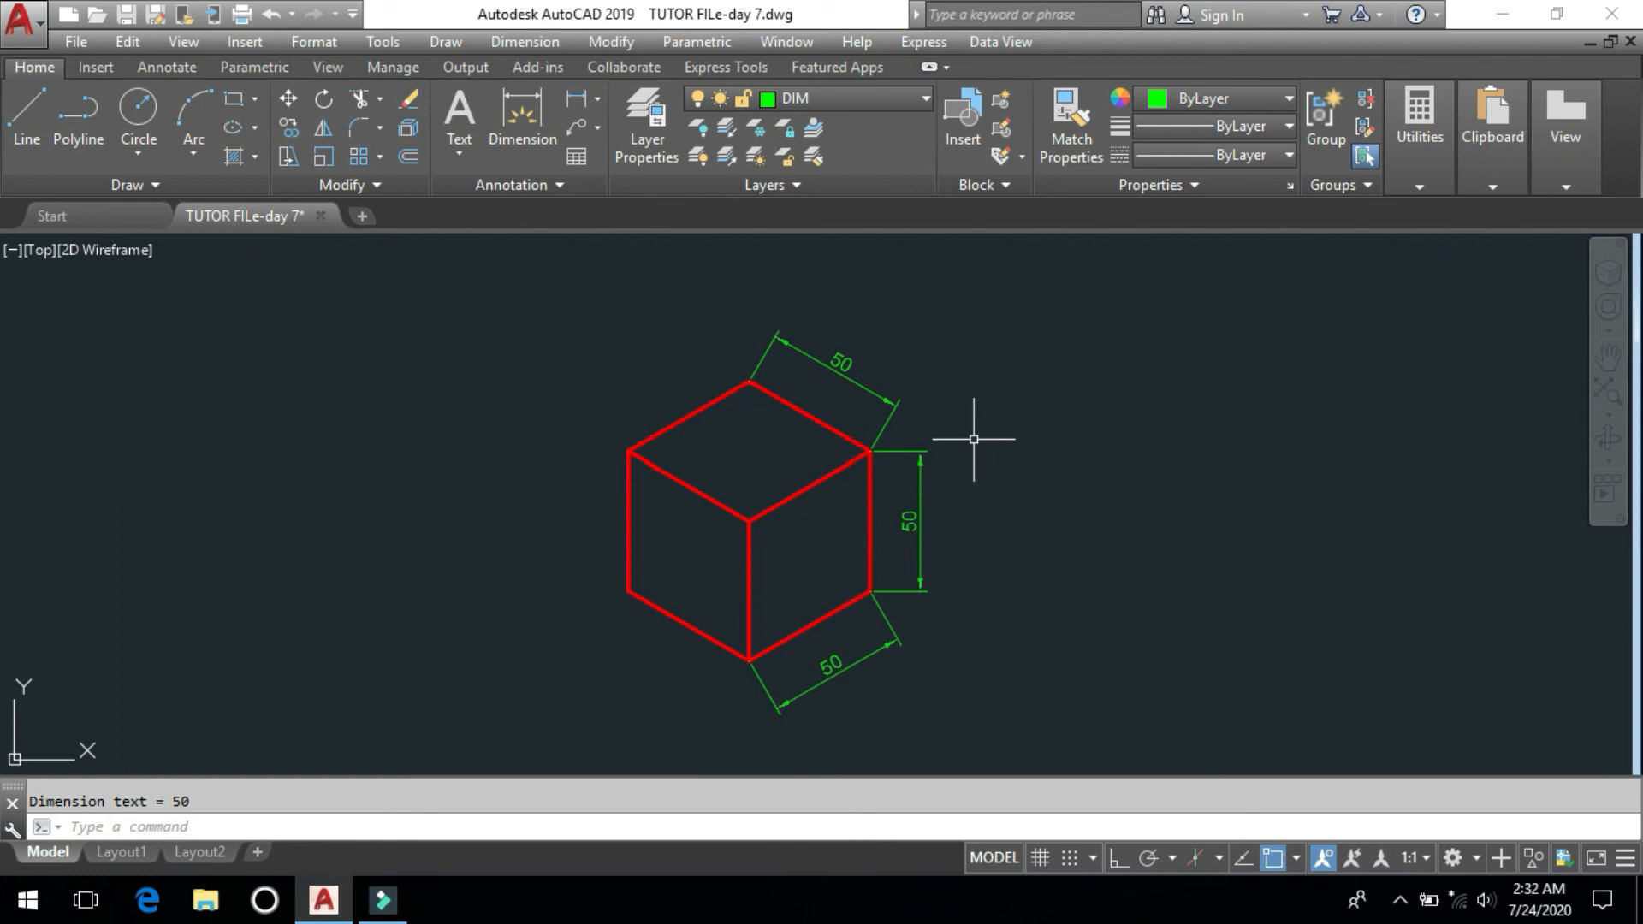
# - Apply the Oblique dimension edit to all three of the cube's dimensions with an obliquing angle of 30
pyautogui.moveTo(966, 525); pyautogui.dragTo(958, 515, button='middle')
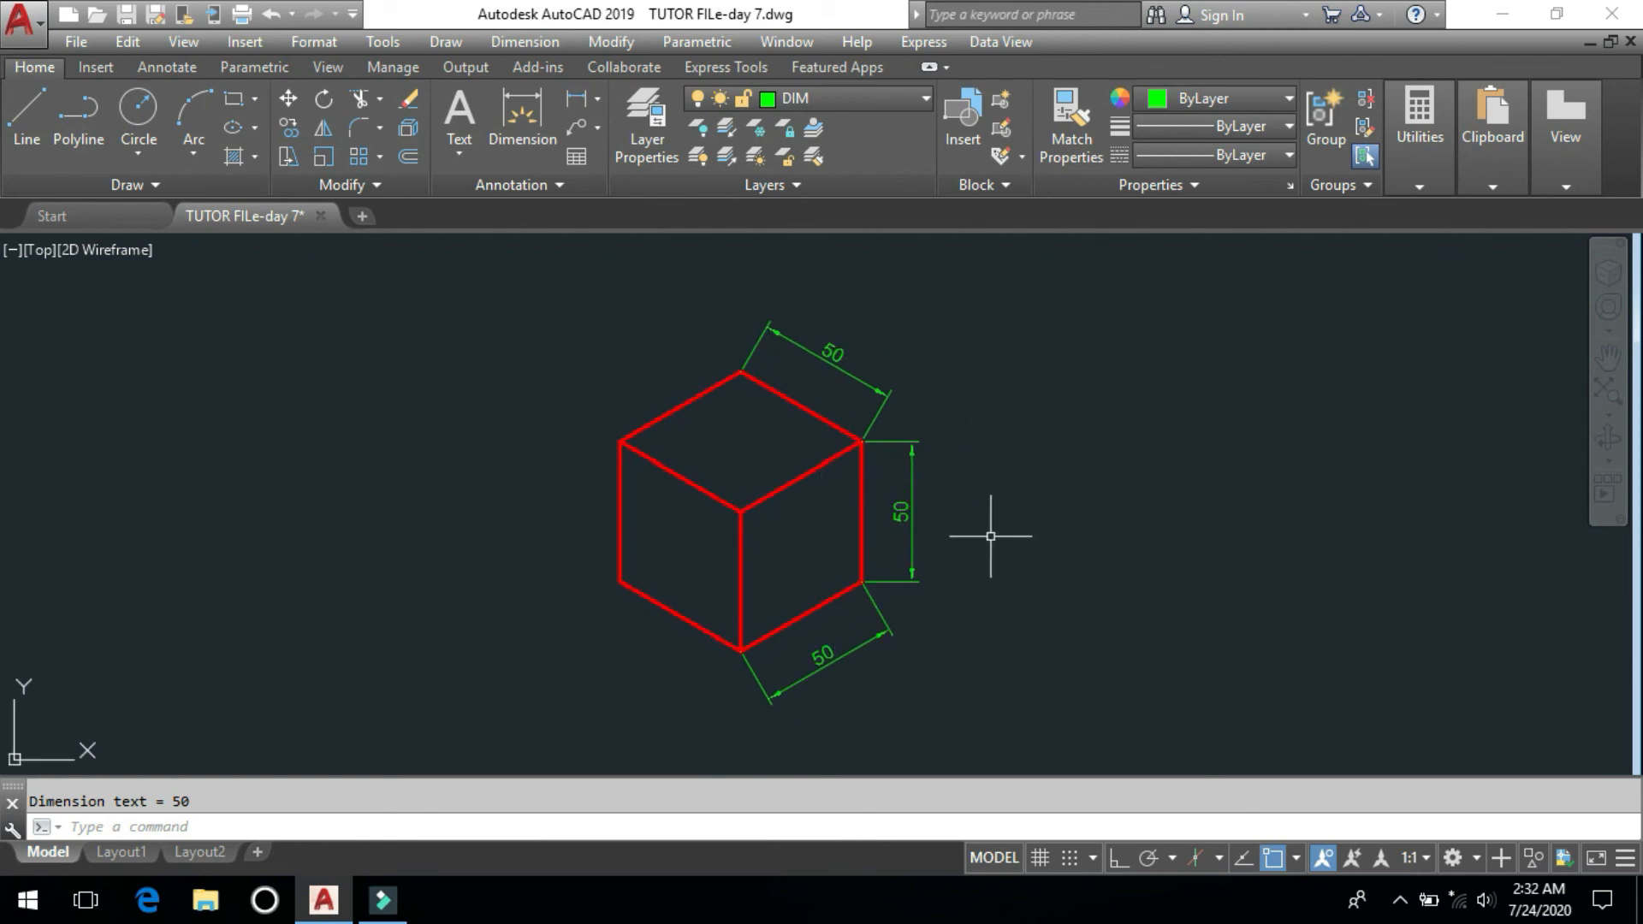
pyautogui.click(528, 41)
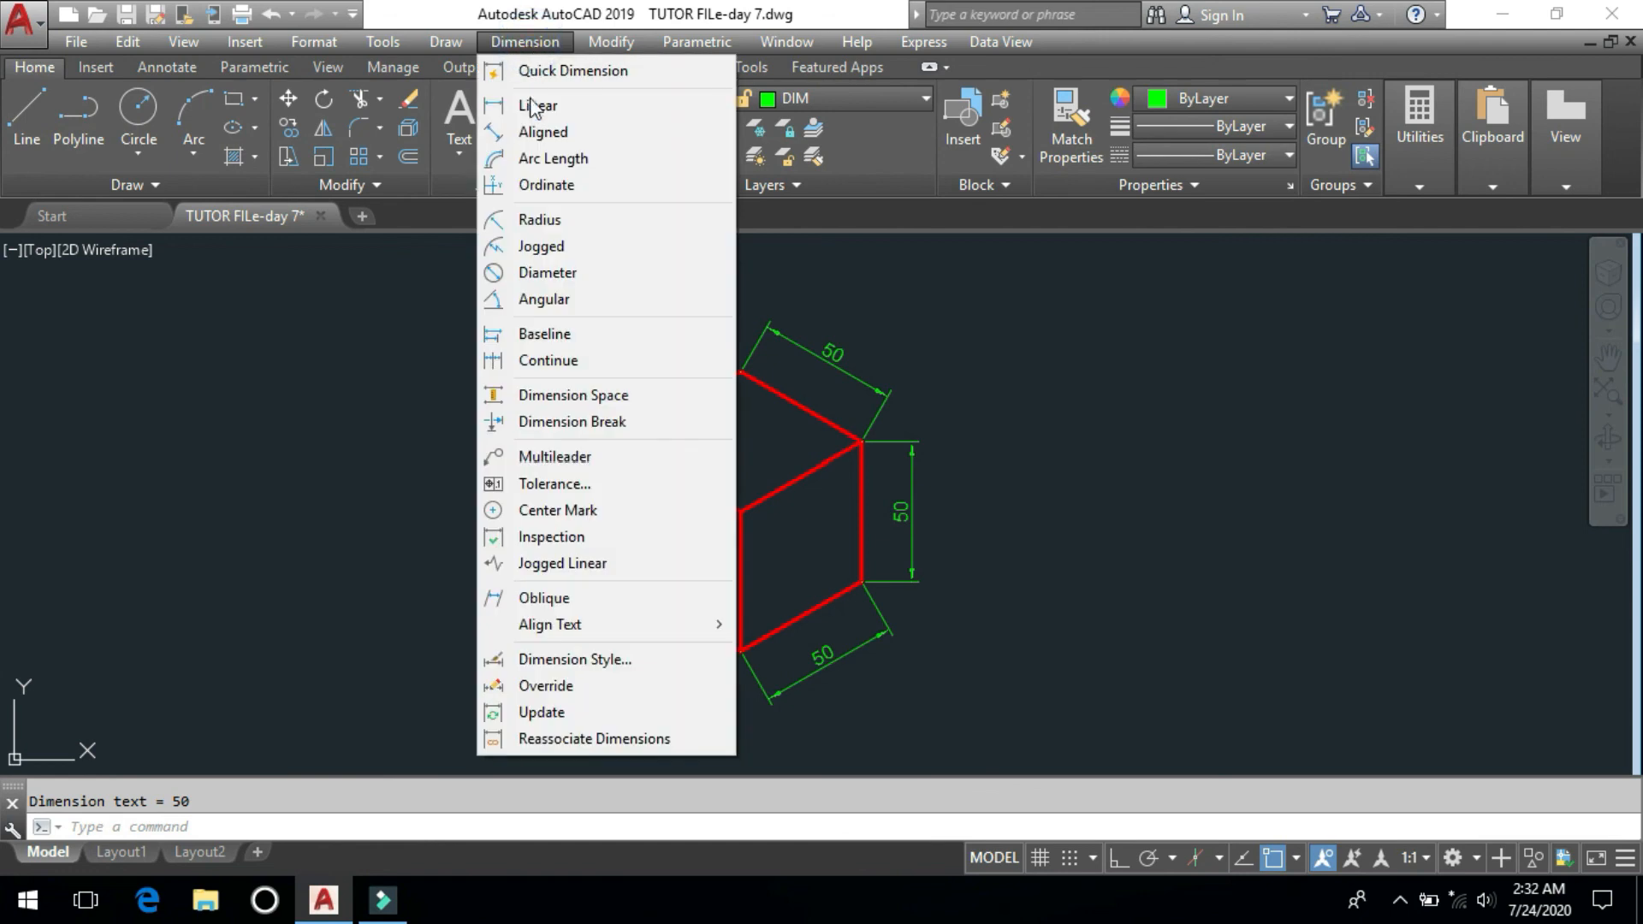
pyautogui.click(536, 598)
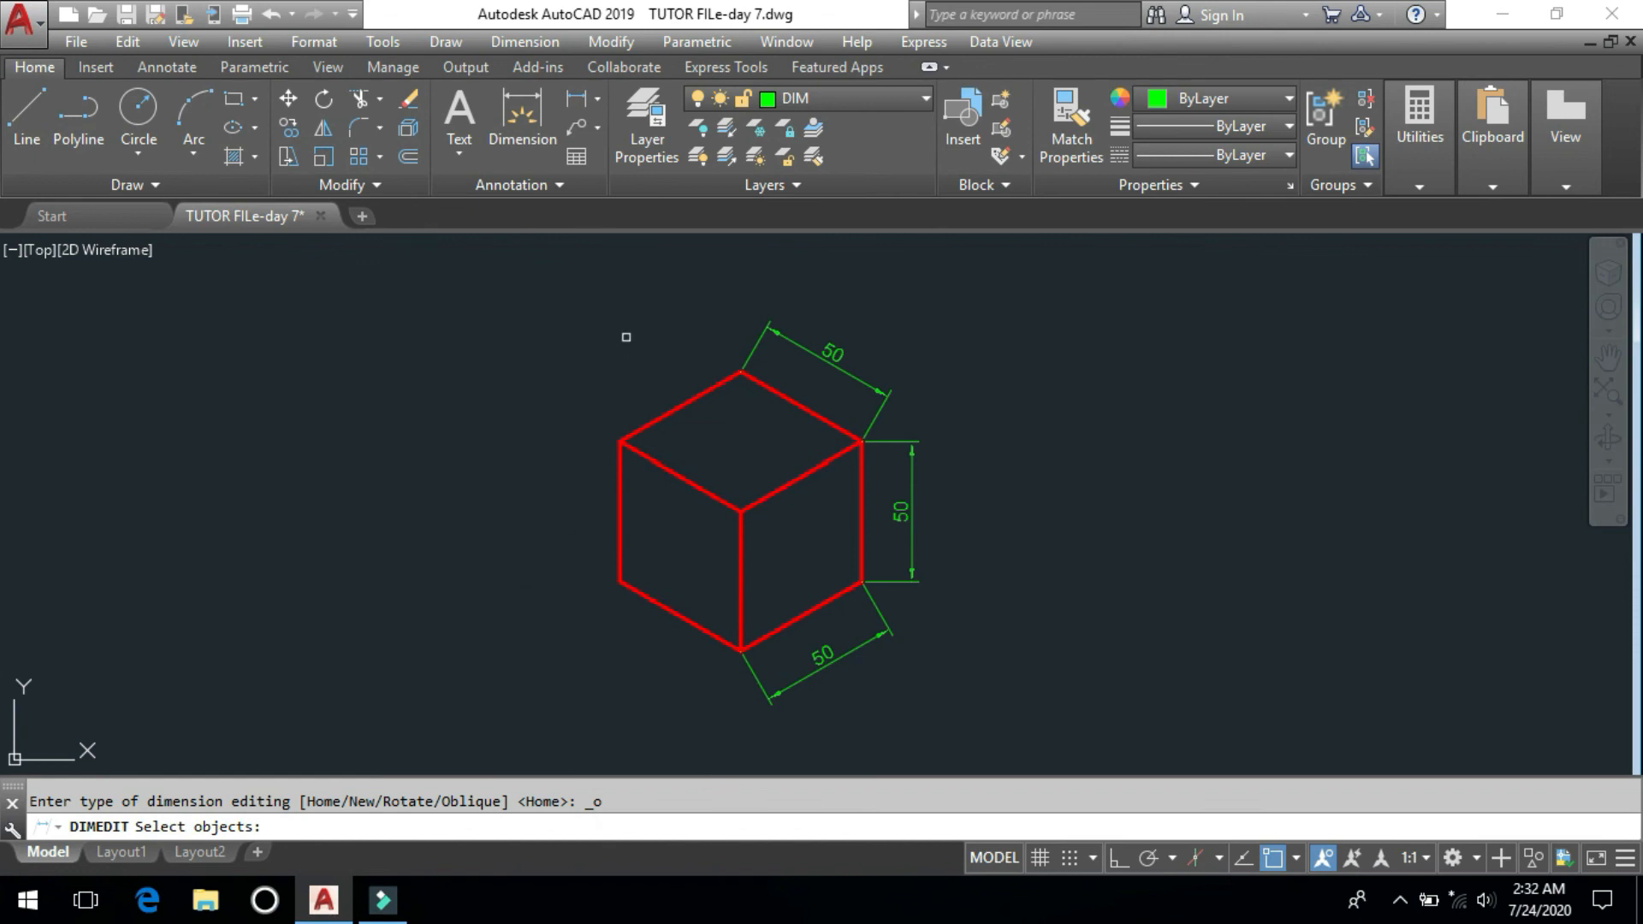
pyautogui.click(608, 293)
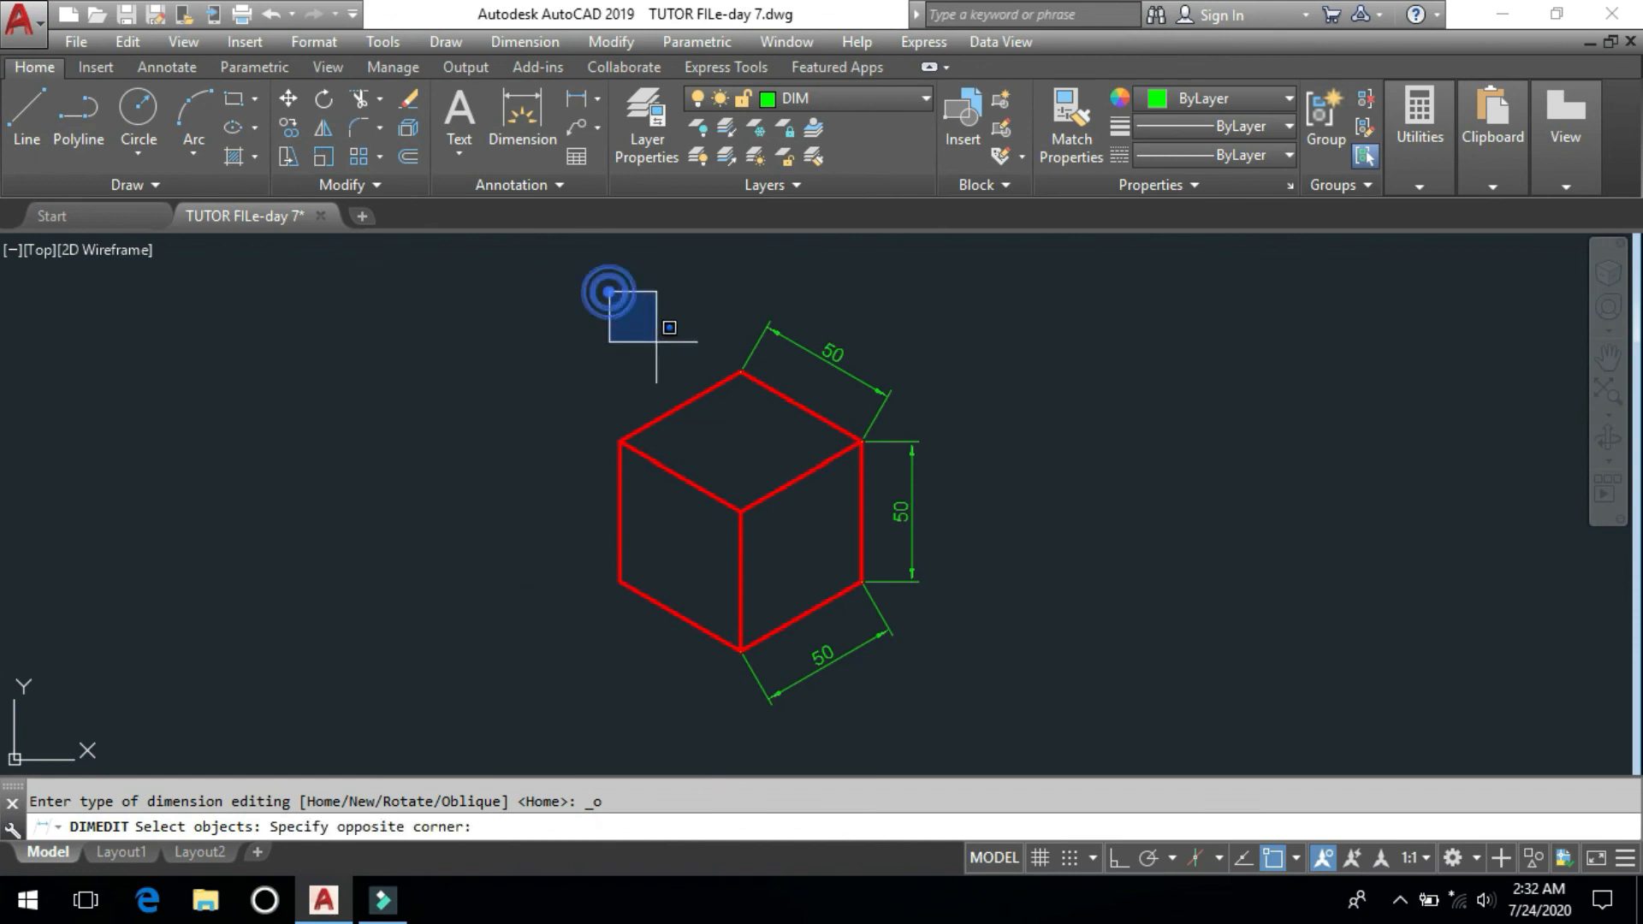
pyautogui.click(1009, 721)
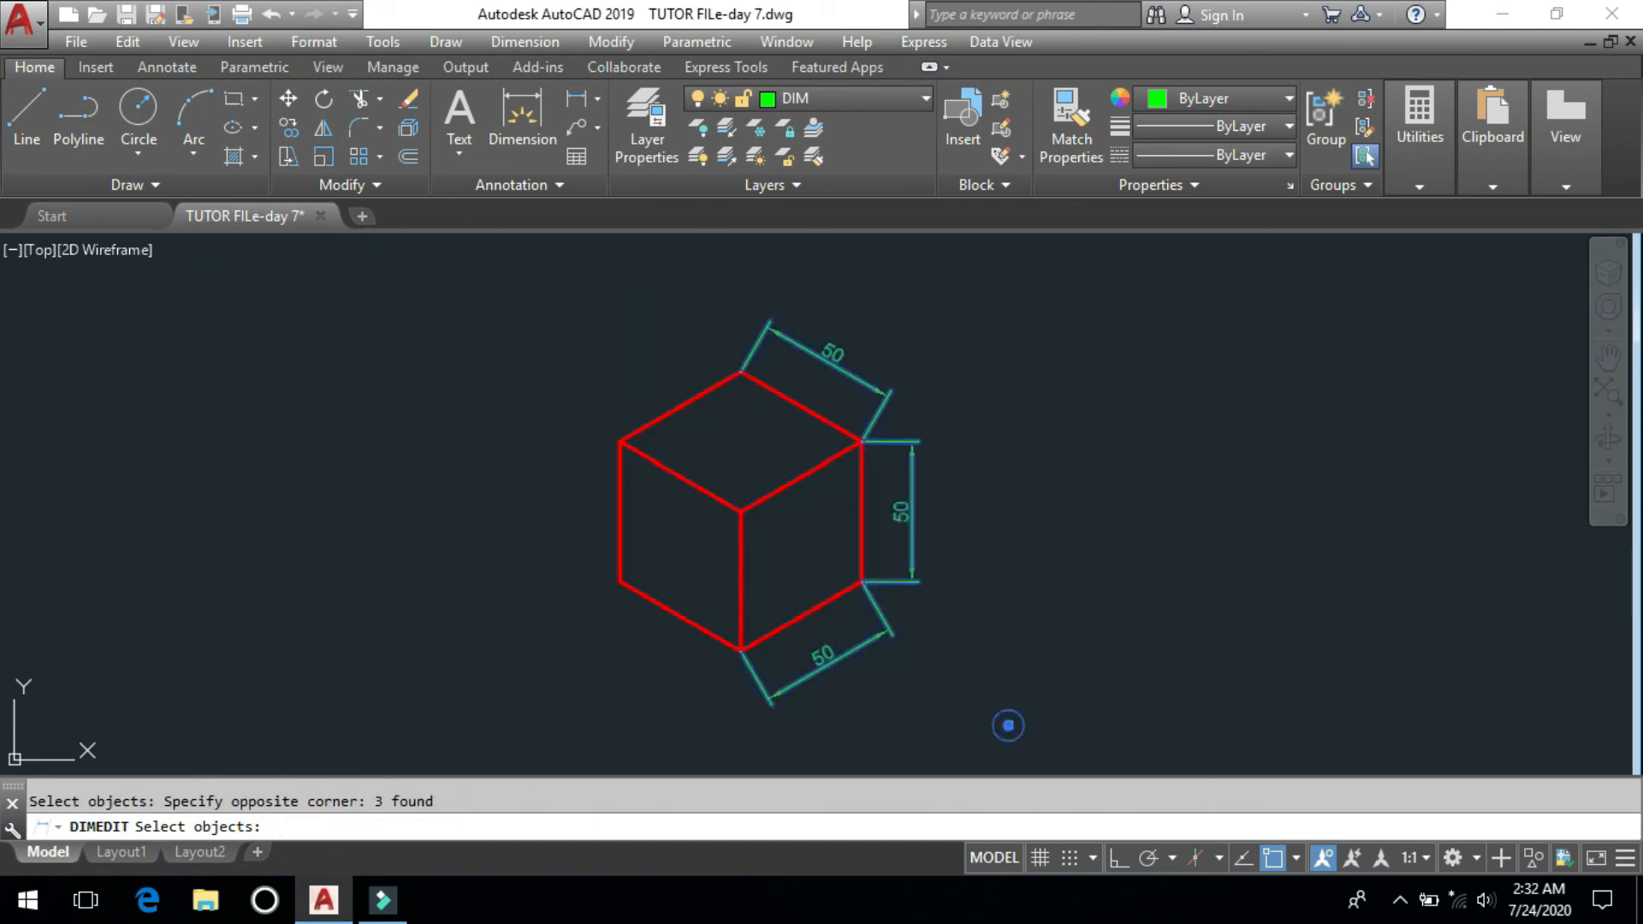
pyautogui.press('Return')
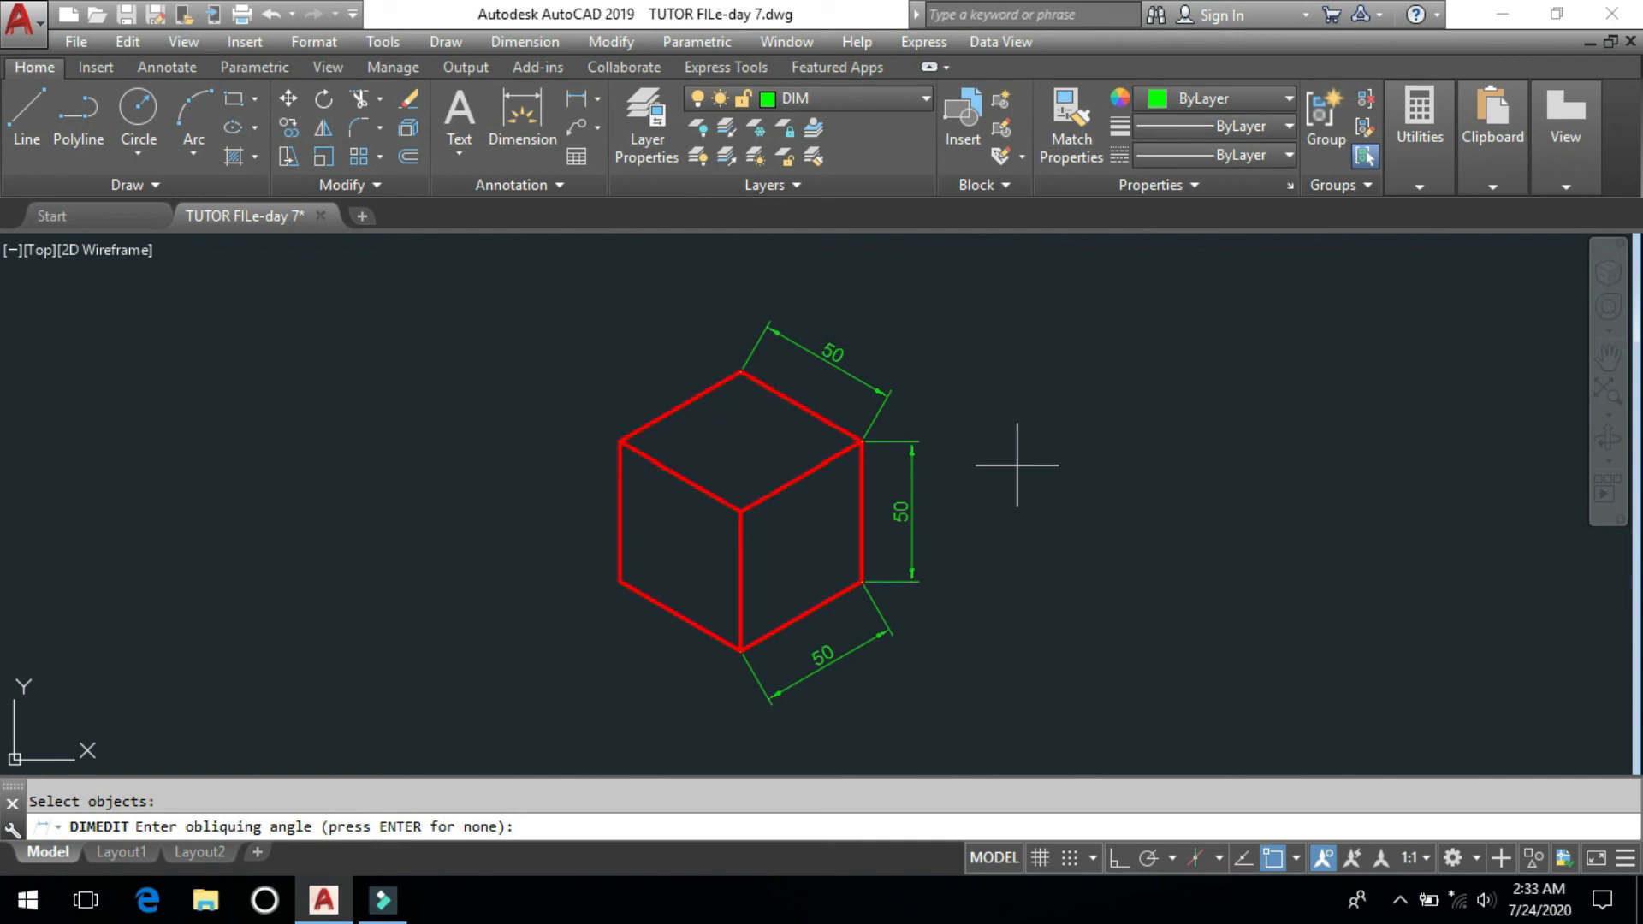
pyautogui.press('Return')
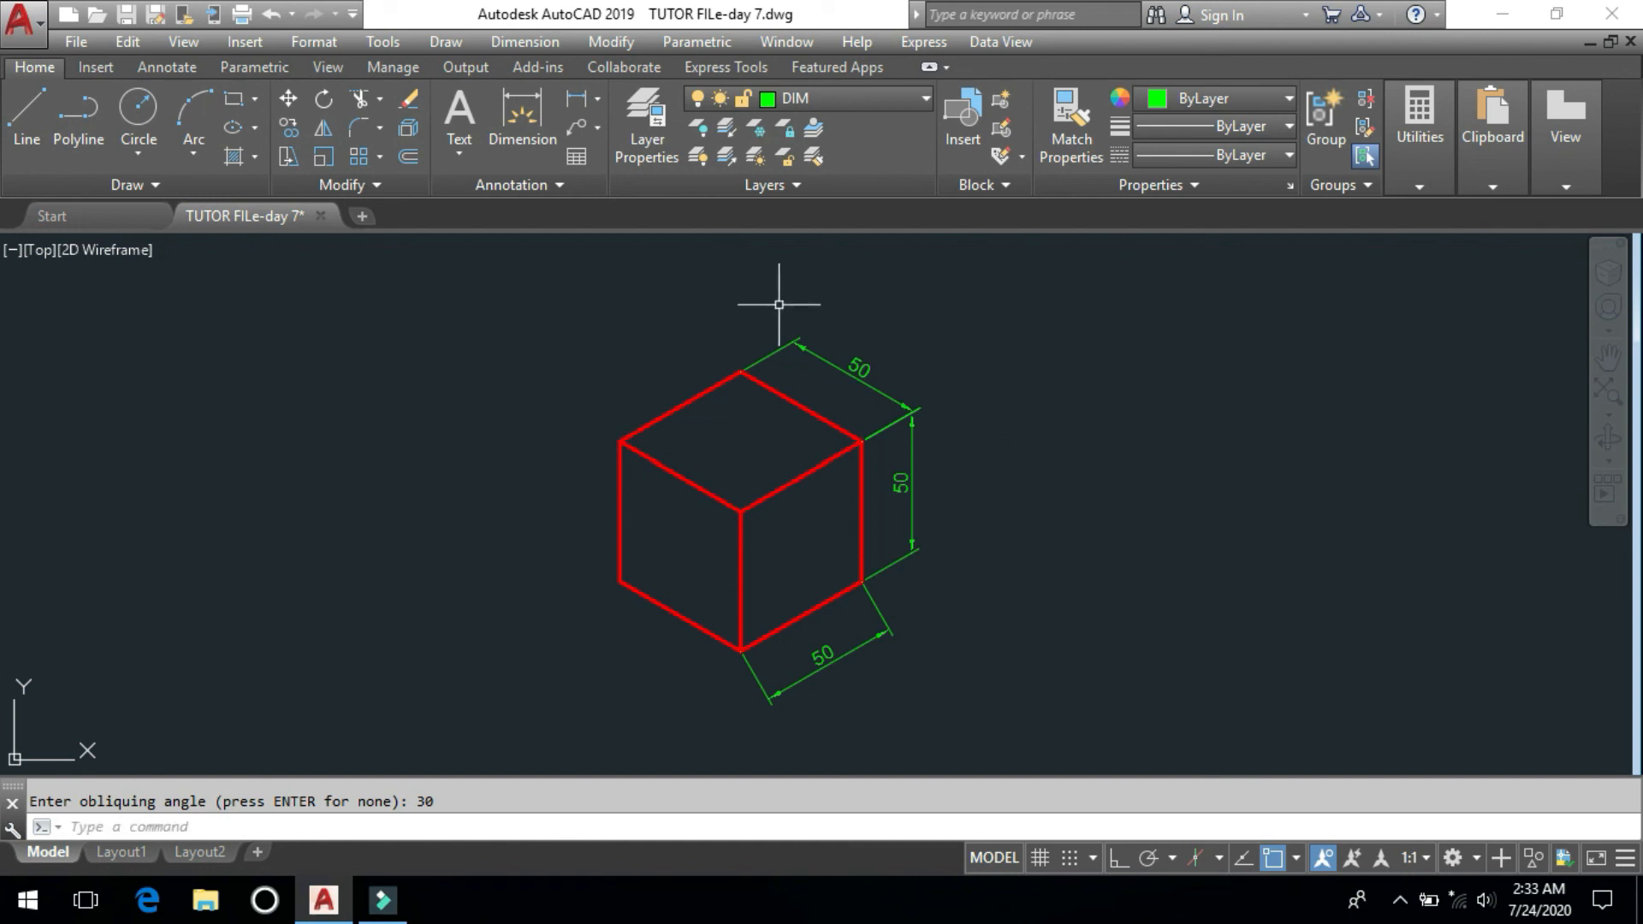
# - Oblique the dimension of the cube's lower-right bottom edge with an obliquing angle of -30
pyautogui.moveTo(980, 530); pyautogui.dragTo(961, 512, button='middle')
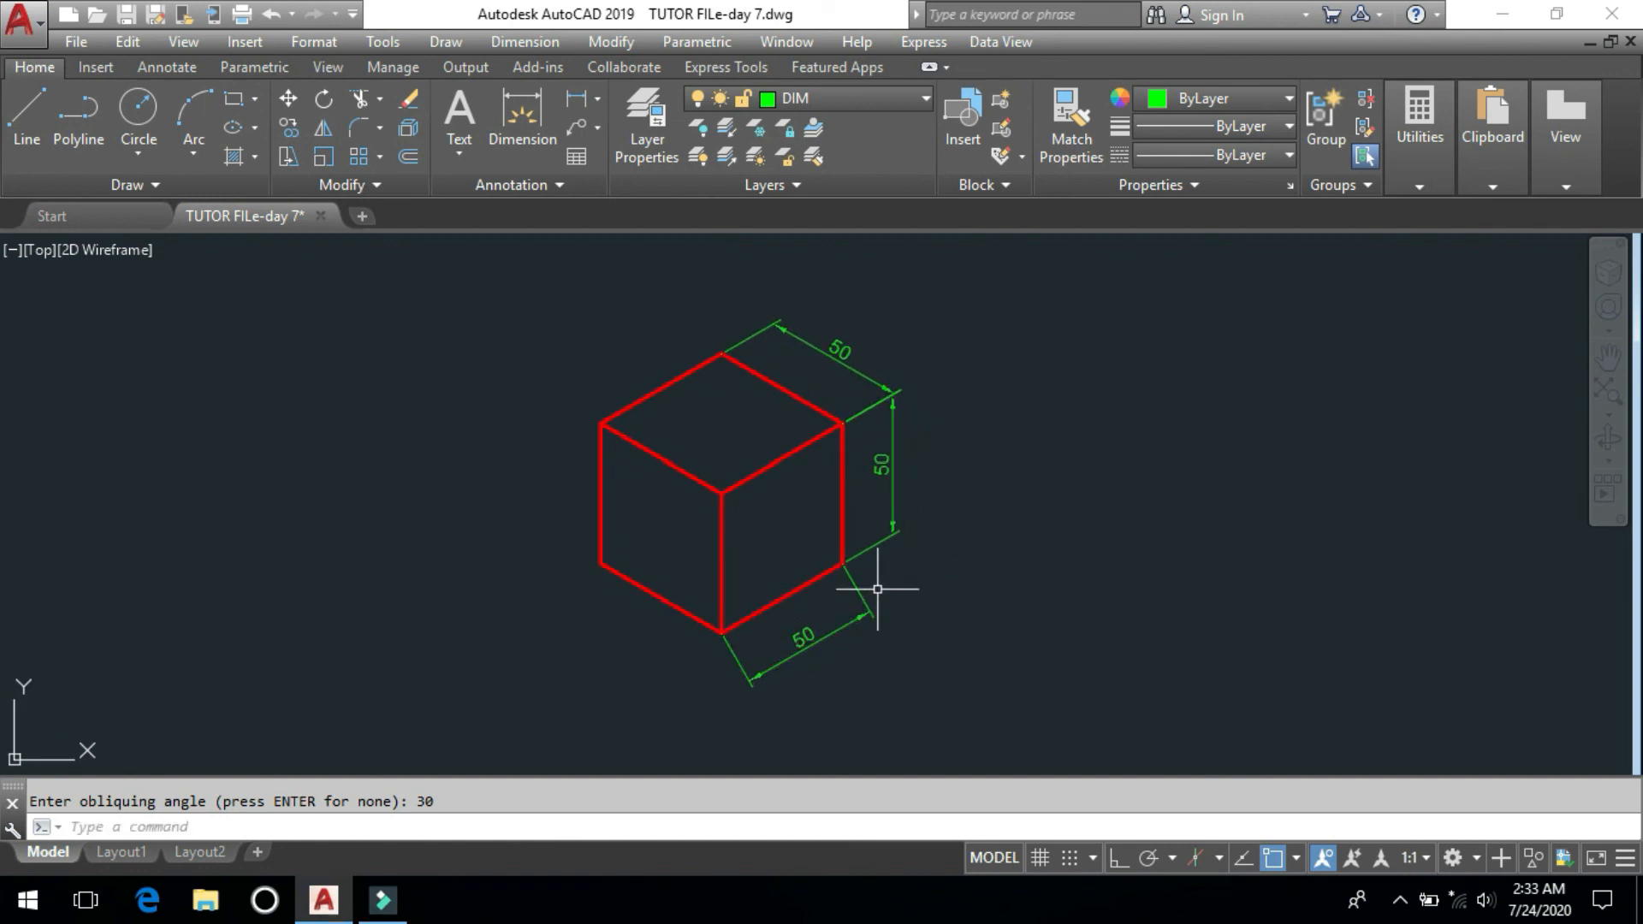
pyautogui.click(530, 44)
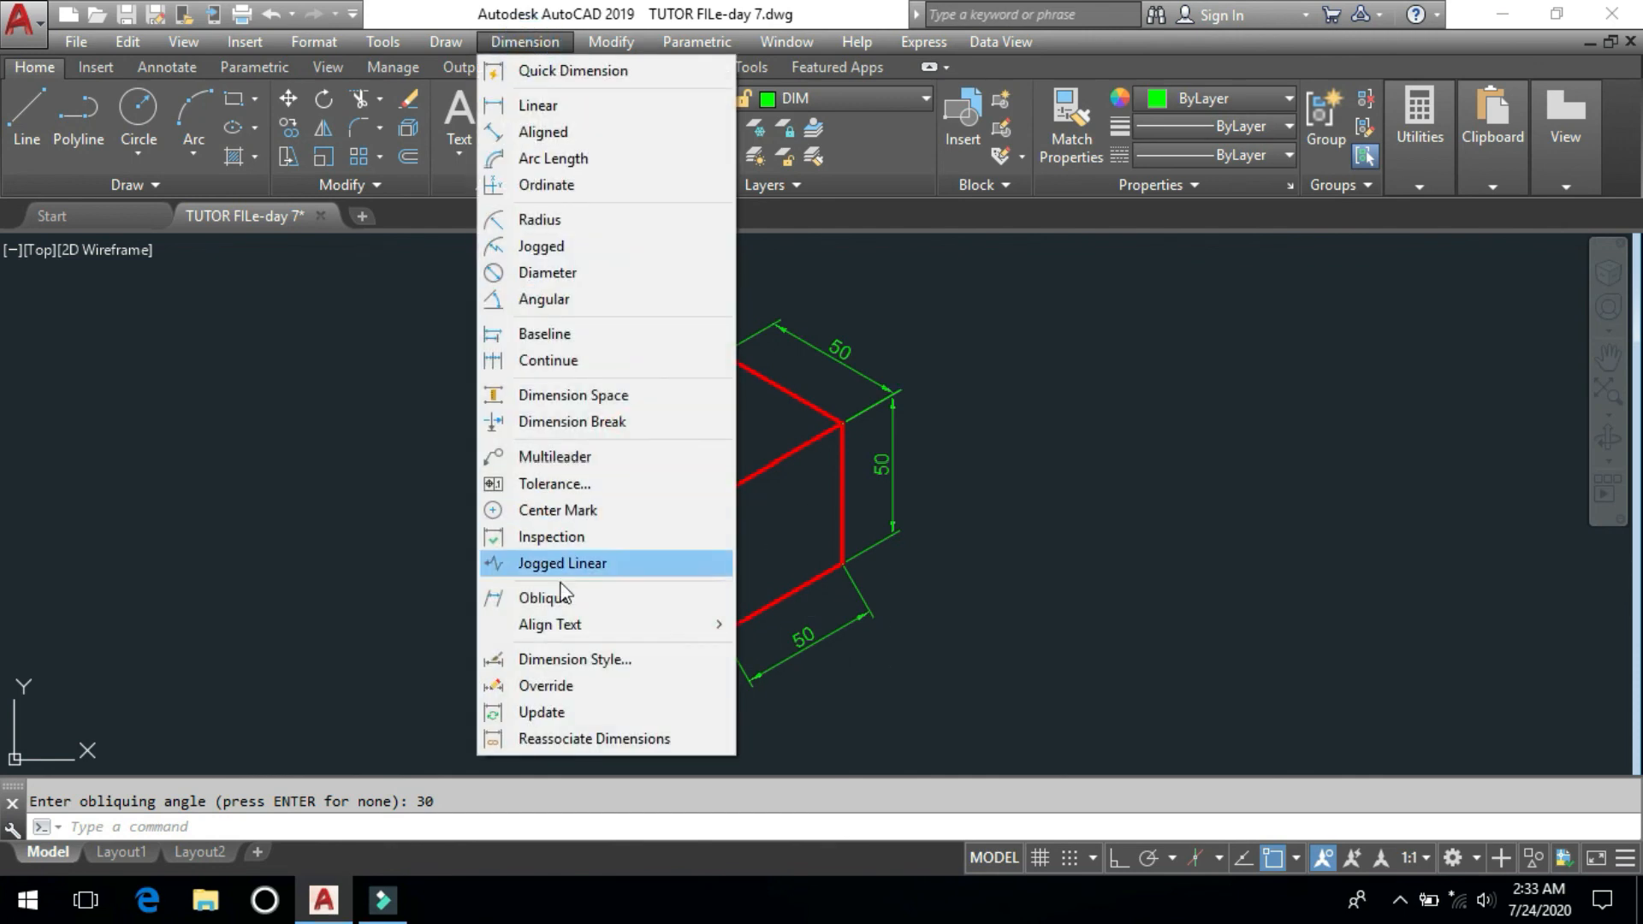
pyautogui.click(514, 598)
pyautogui.click(850, 682)
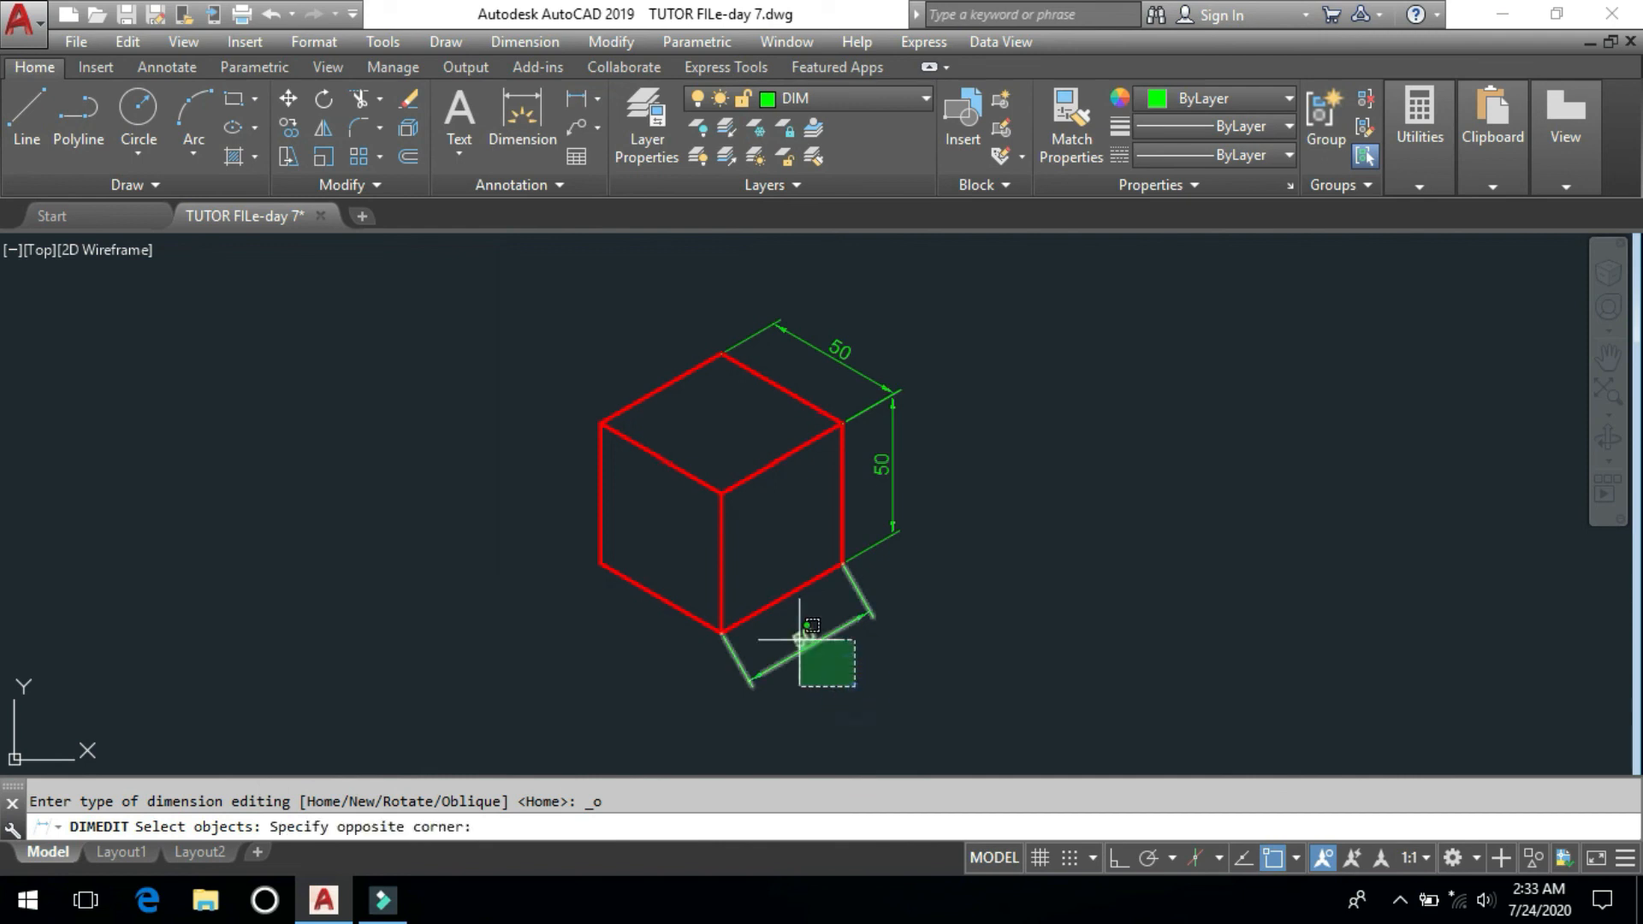
pyautogui.click(796, 638)
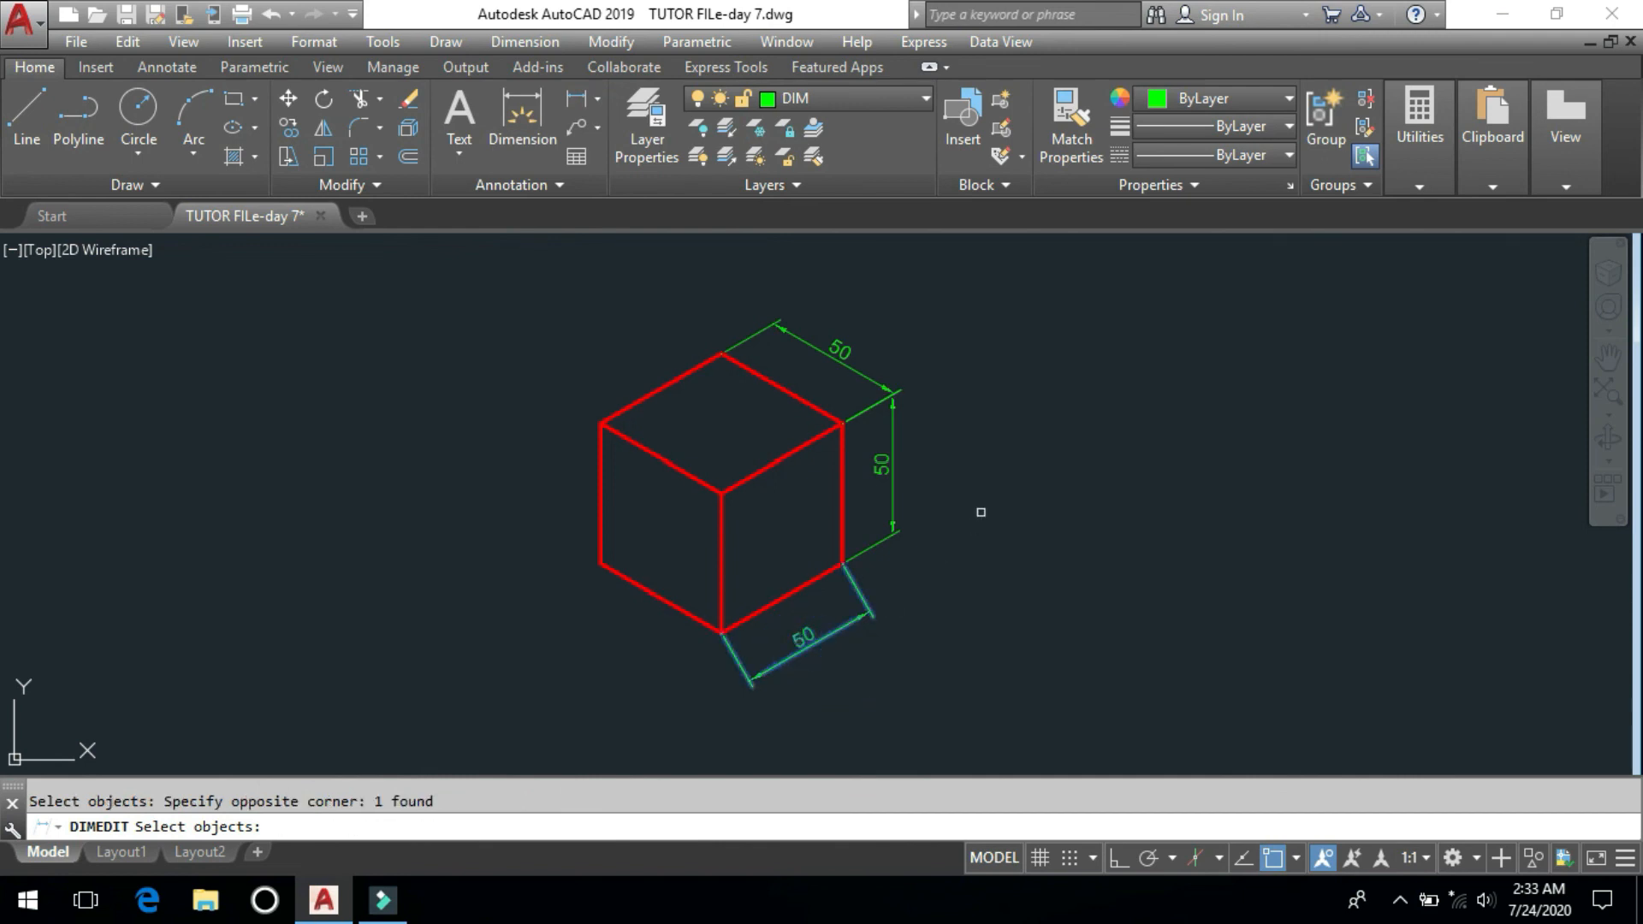
pyautogui.press('Return')
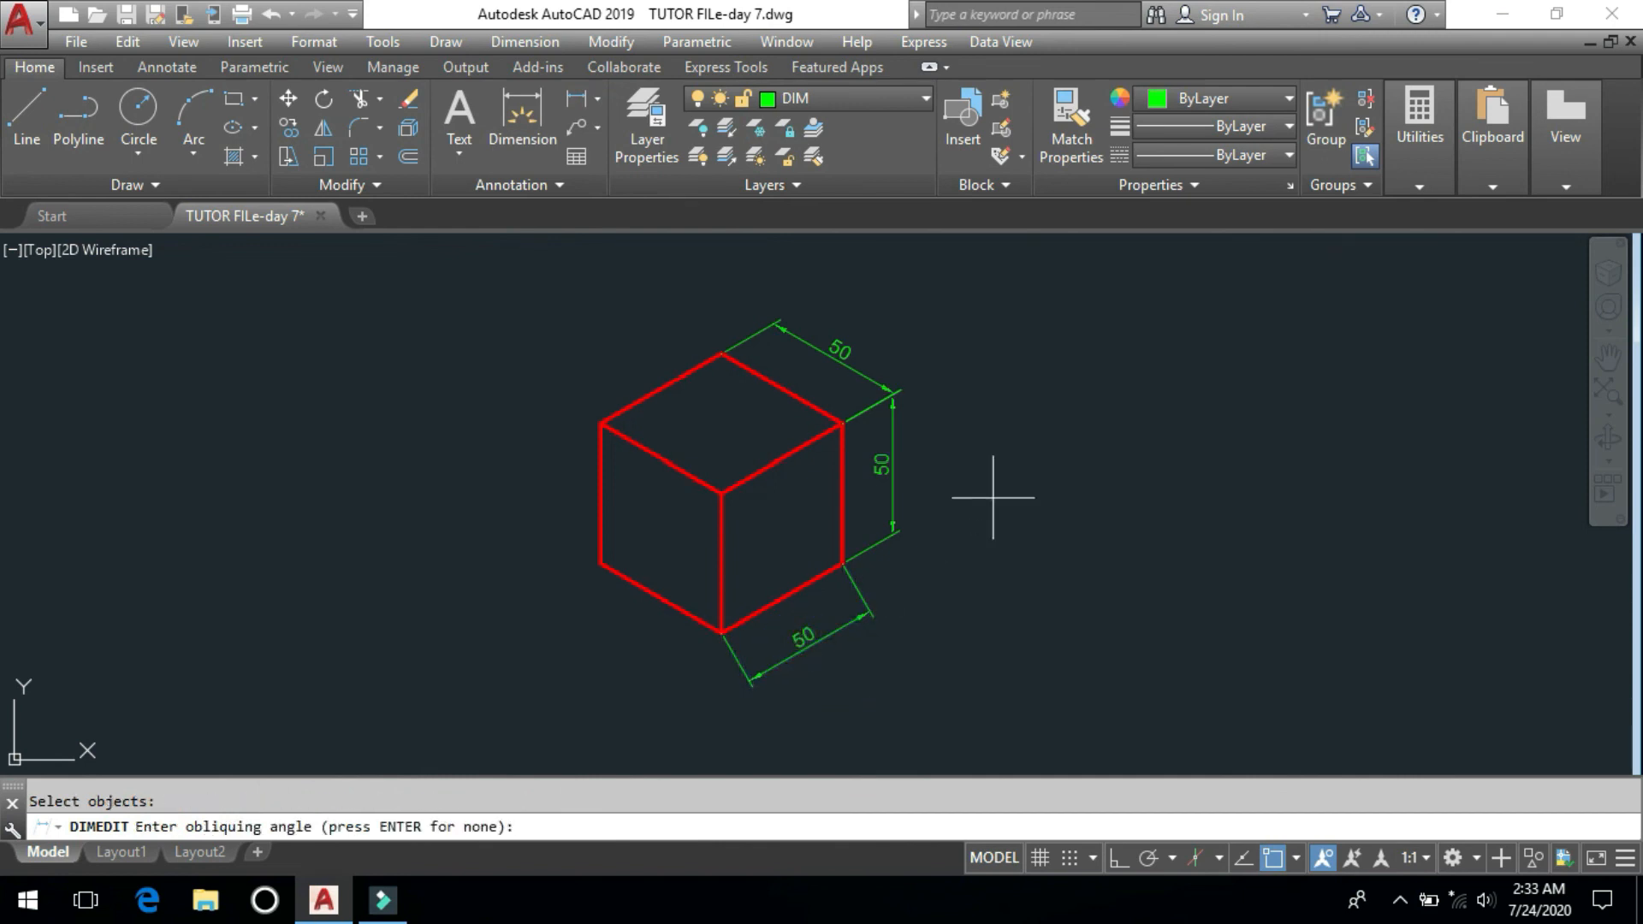
pyautogui.write('-30')
pyautogui.press('Return')
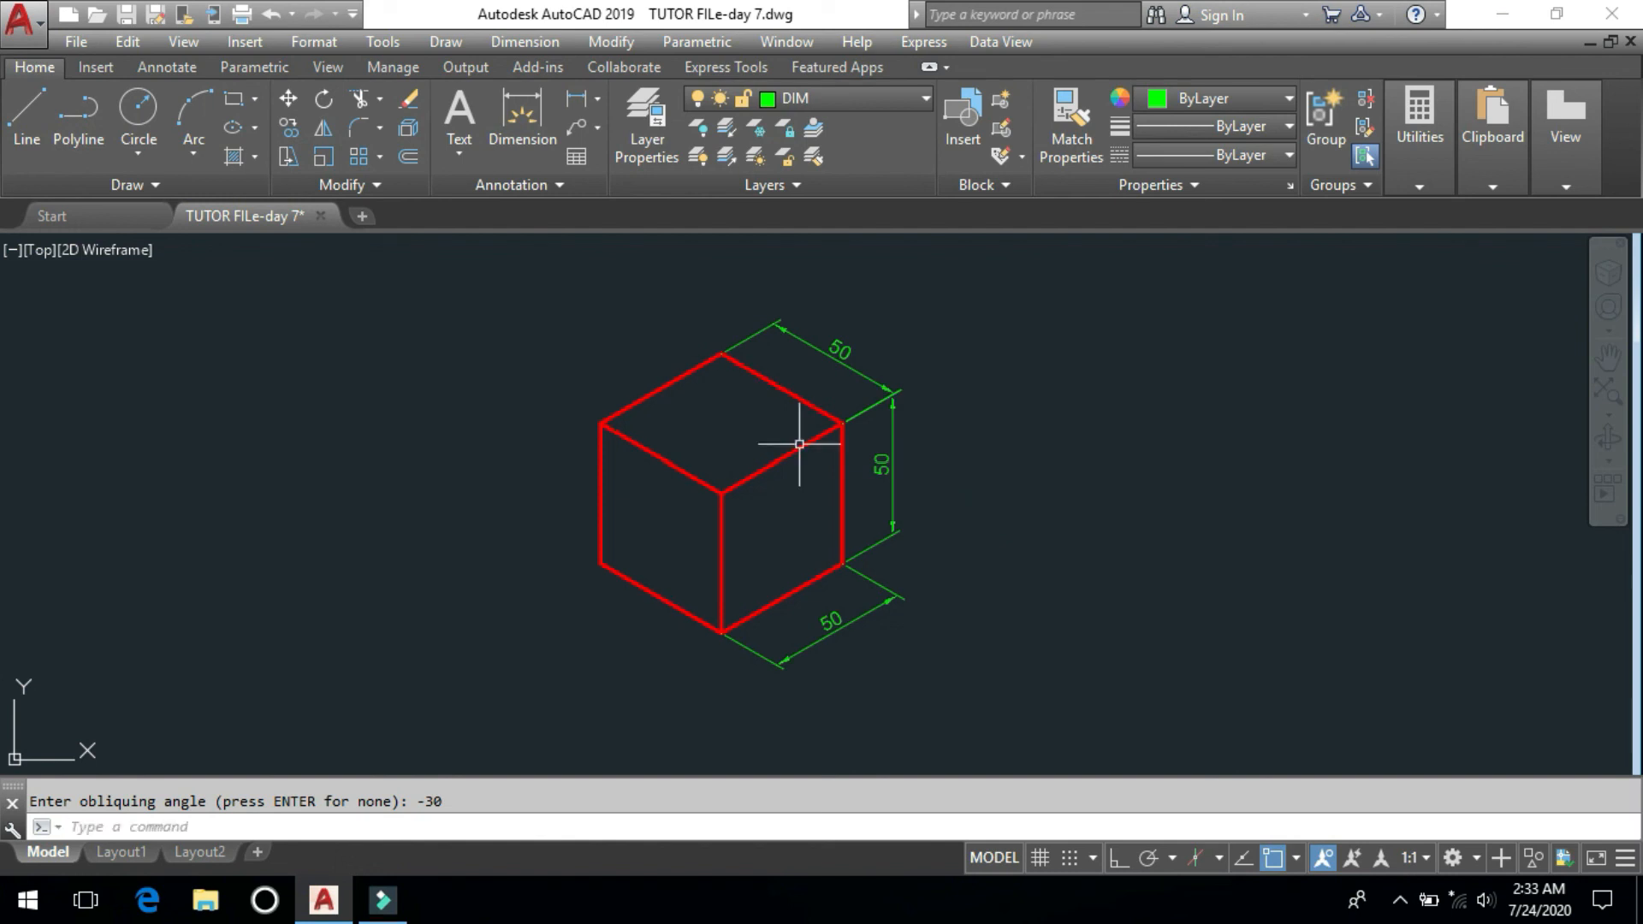
# - Start another Oblique edit for the cube's dimensions
pyautogui.click(525, 41)
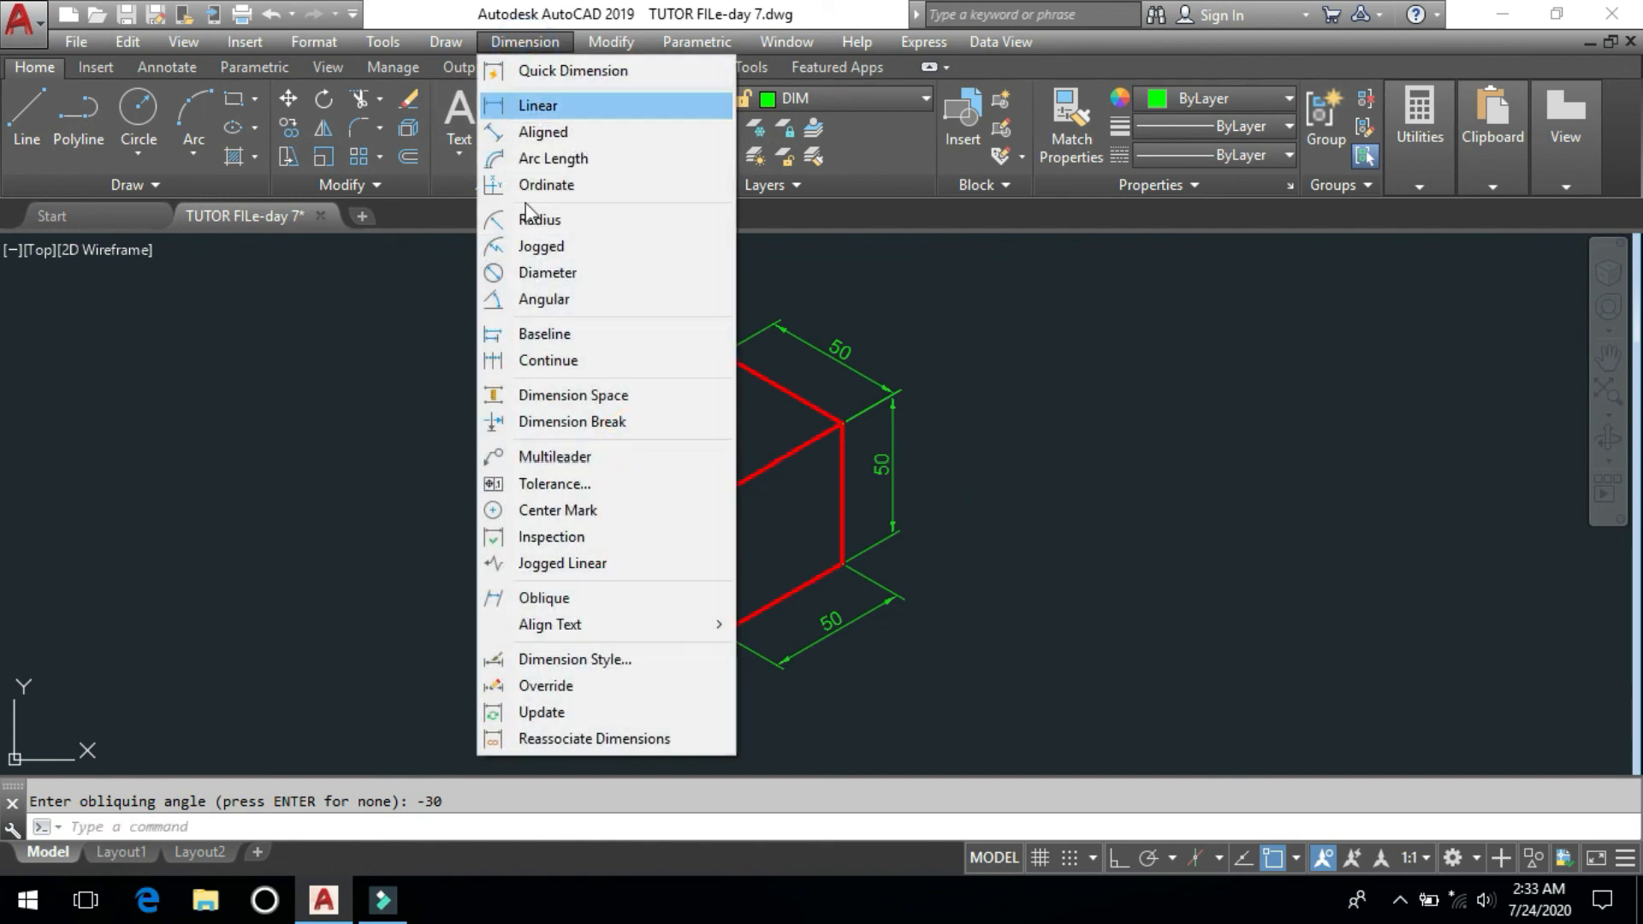
pyautogui.click(589, 600)
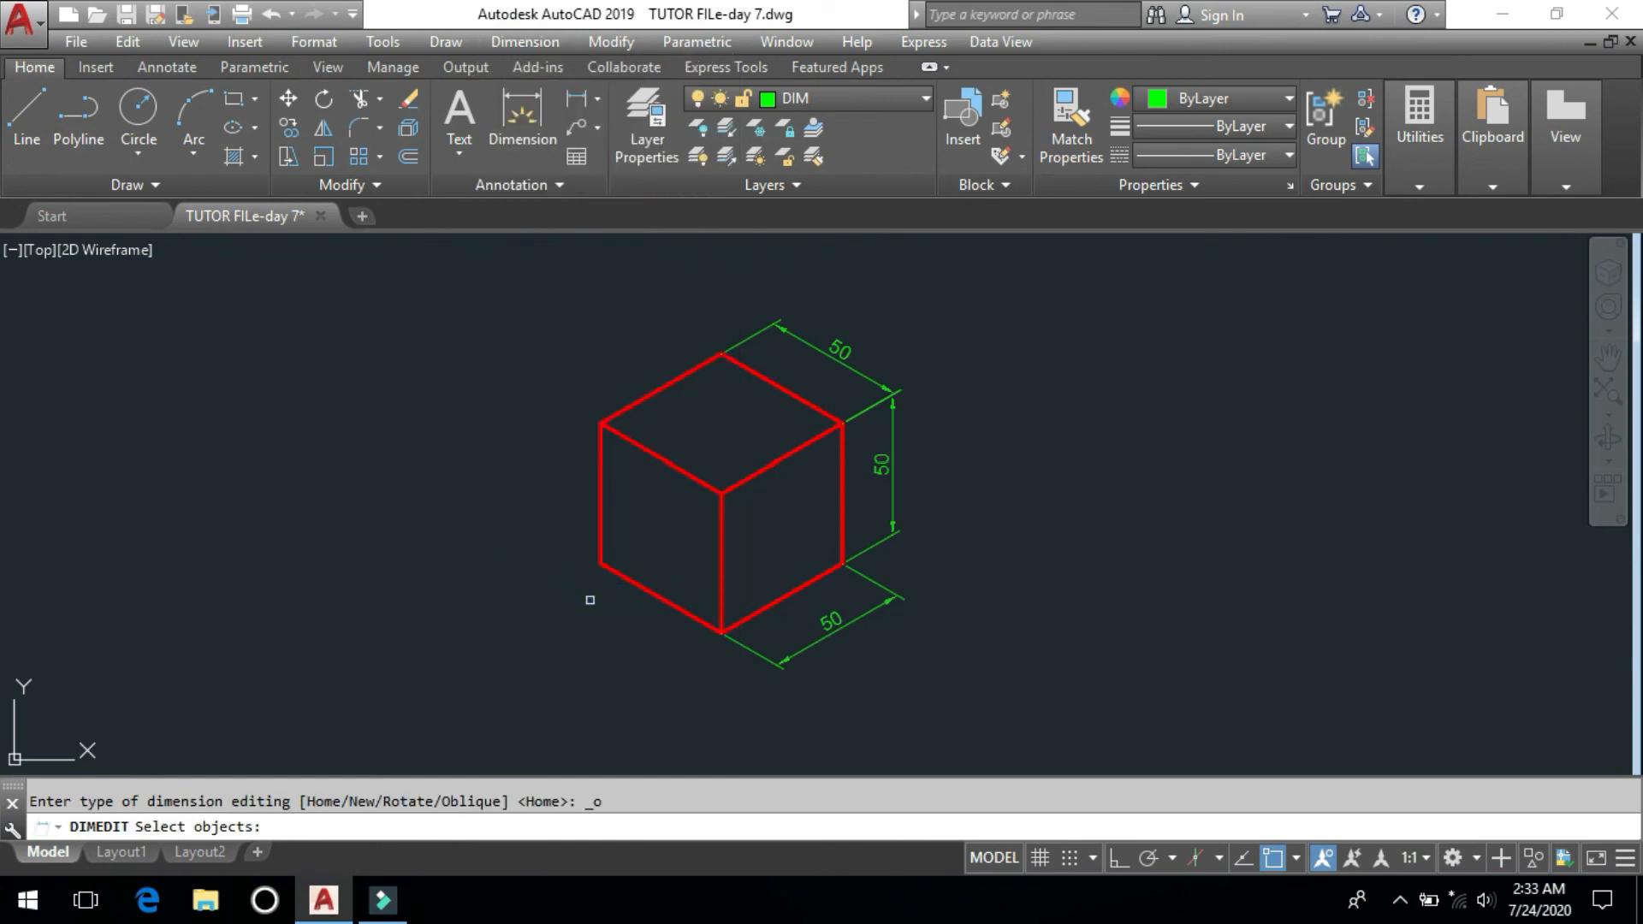